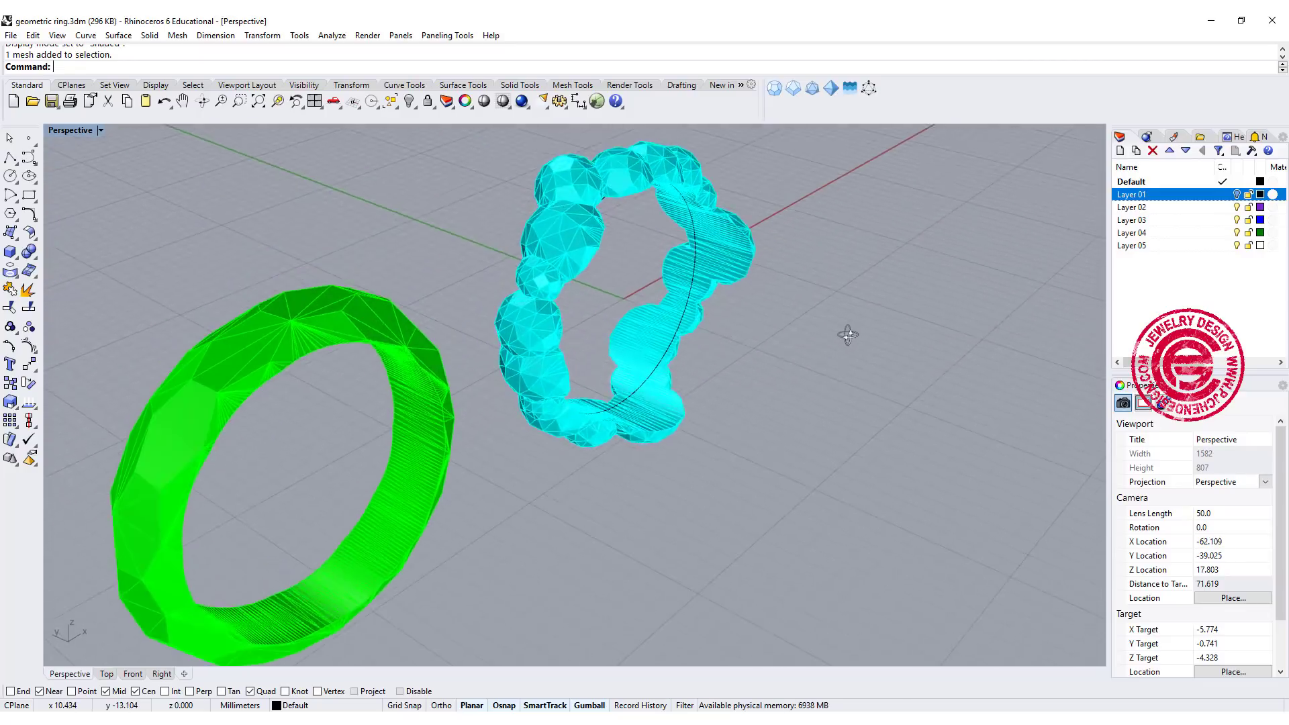
pyautogui.scroll(-3, 836, 349)
# Step: Orbit around the faceted polyhedra, then bring the Rhinoceros website forward in Chrome
pyautogui.keyDown('shift'); pyautogui.moveTo(758, 311); pyautogui.dragTo(796, 294, button='right'); pyautogui.keyUp('shift')
pyautogui.scroll(3, 797, 294)
pyautogui.scroll(-2, 777, 269)
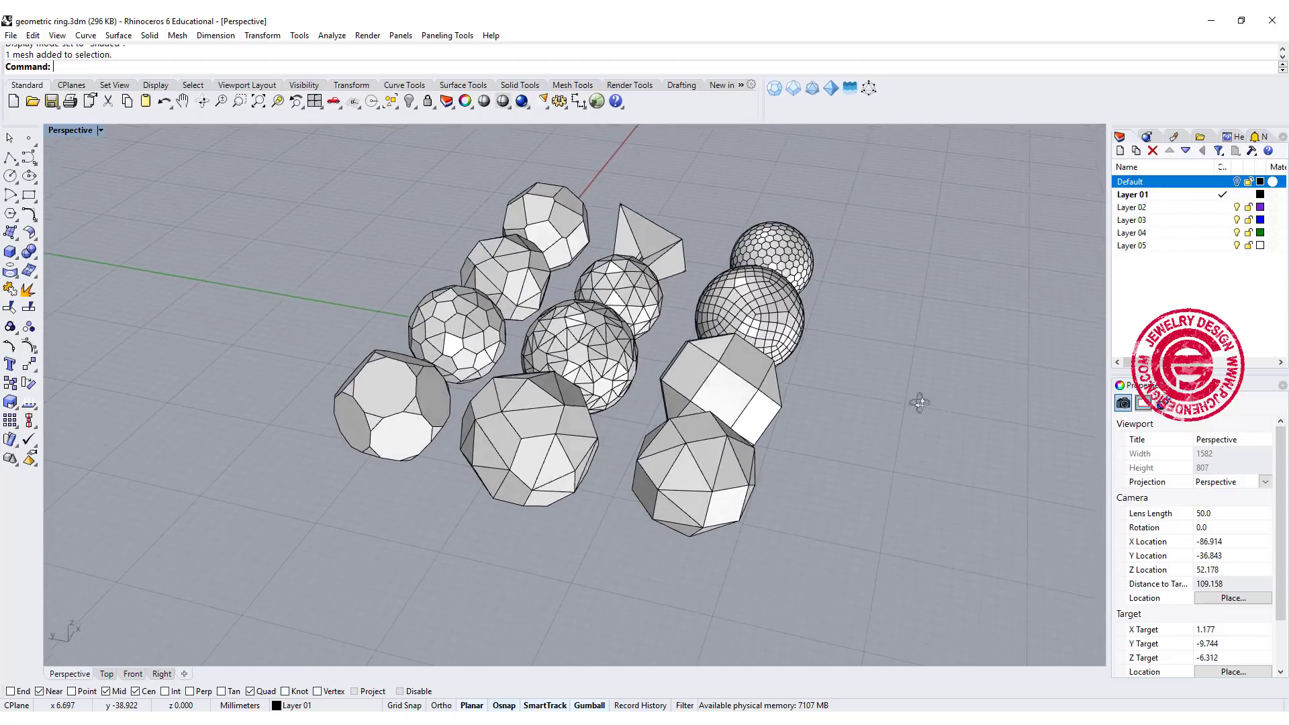
pyautogui.moveTo(786, 431); pyautogui.dragTo(842, 365, button='right')
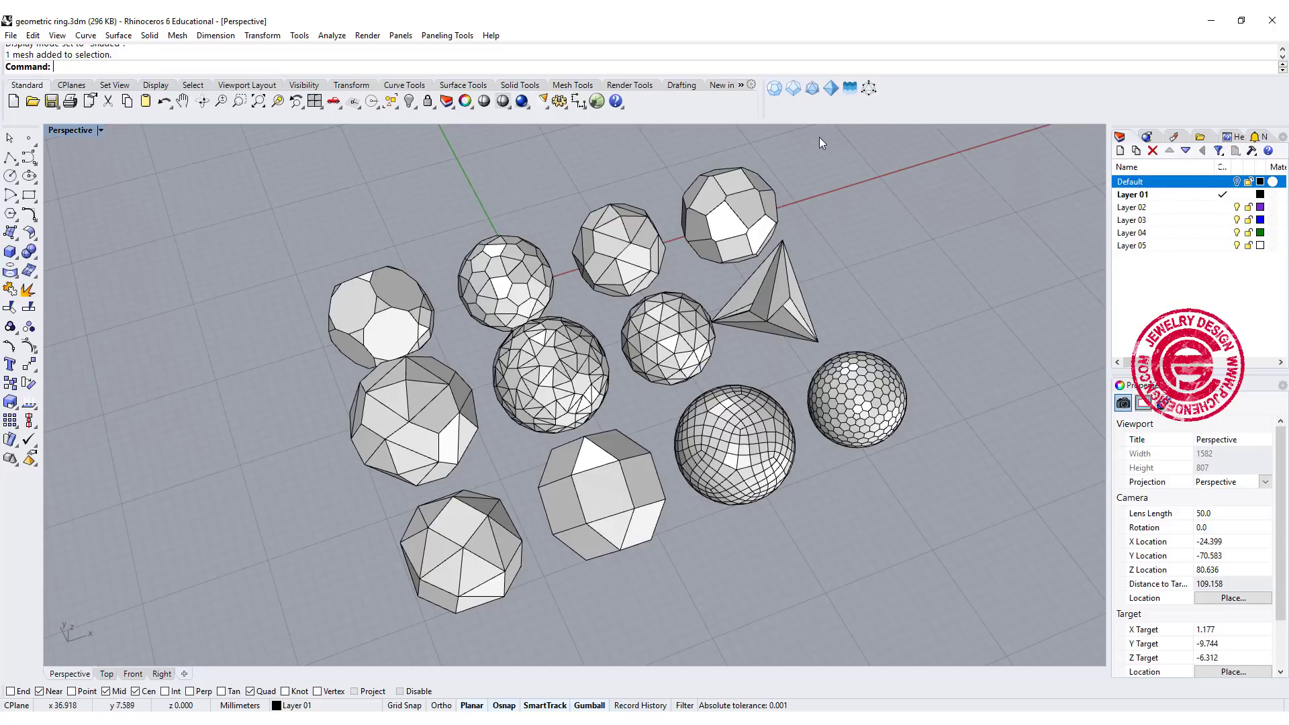
pyautogui.moveTo(835, 110); pyautogui.dragTo(864, 194, button='right')
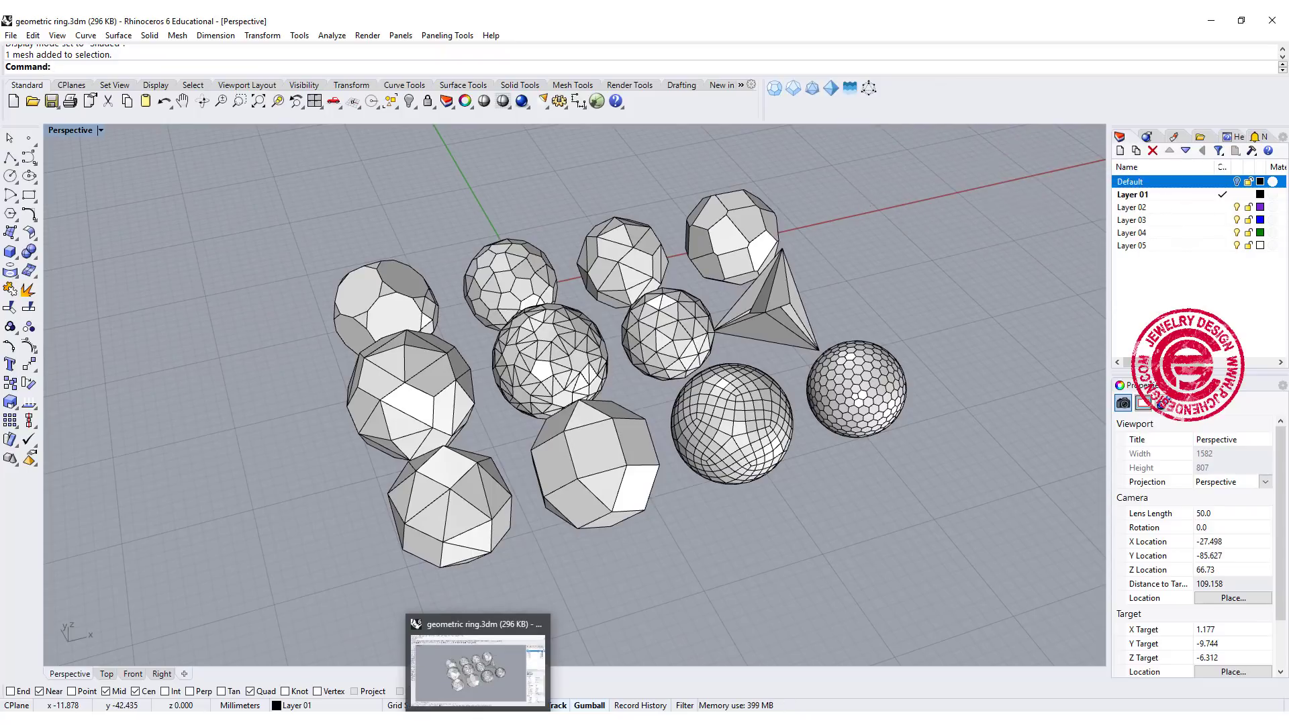
pyautogui.click(393, 689)
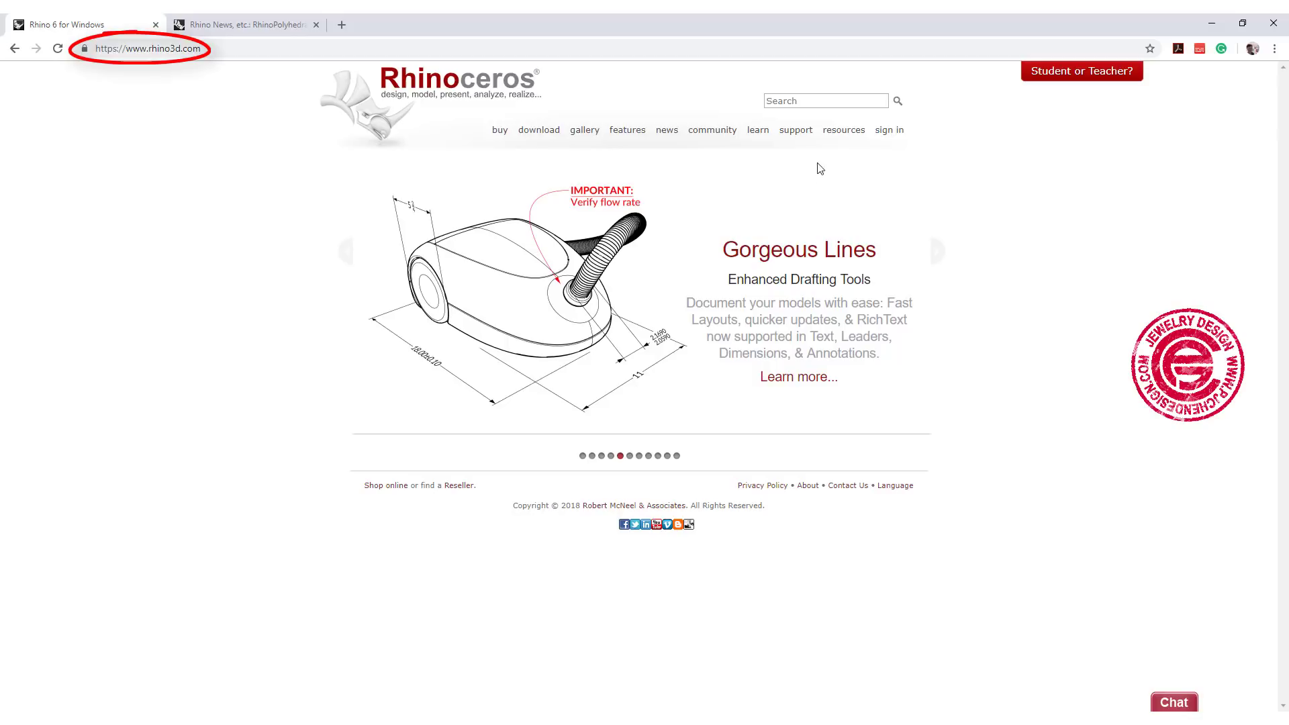
# Step: Open the website's resources page and show the Jewelry category listings
pyautogui.click(828, 140)
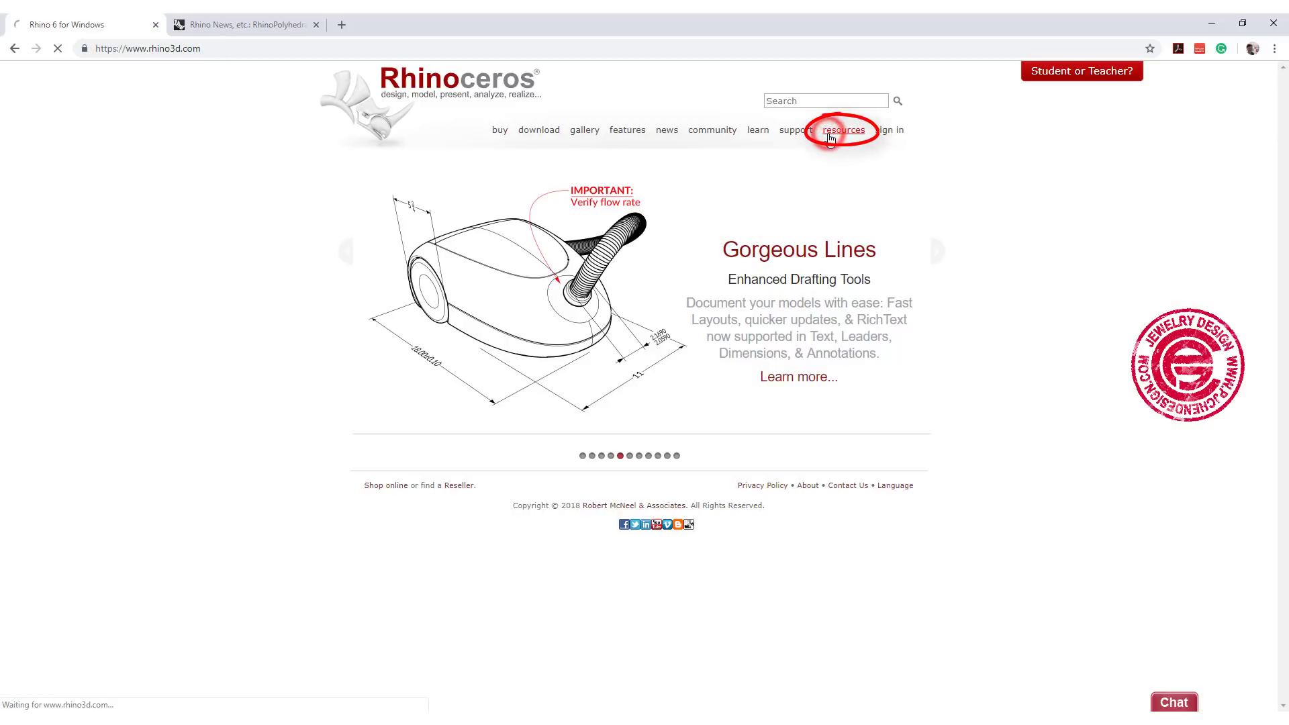
pyautogui.scroll(-4, 669, 270)
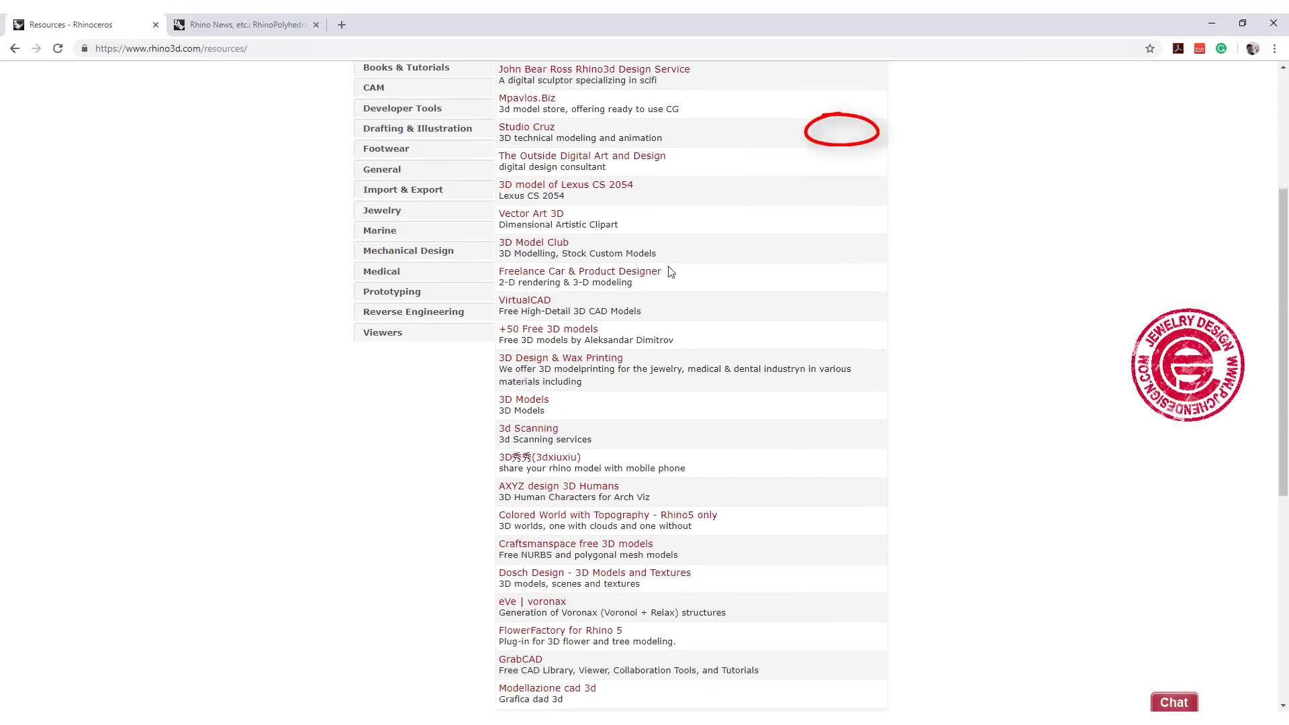
pyautogui.scroll(-4, 669, 274)
pyautogui.scroll(-2, 670, 274)
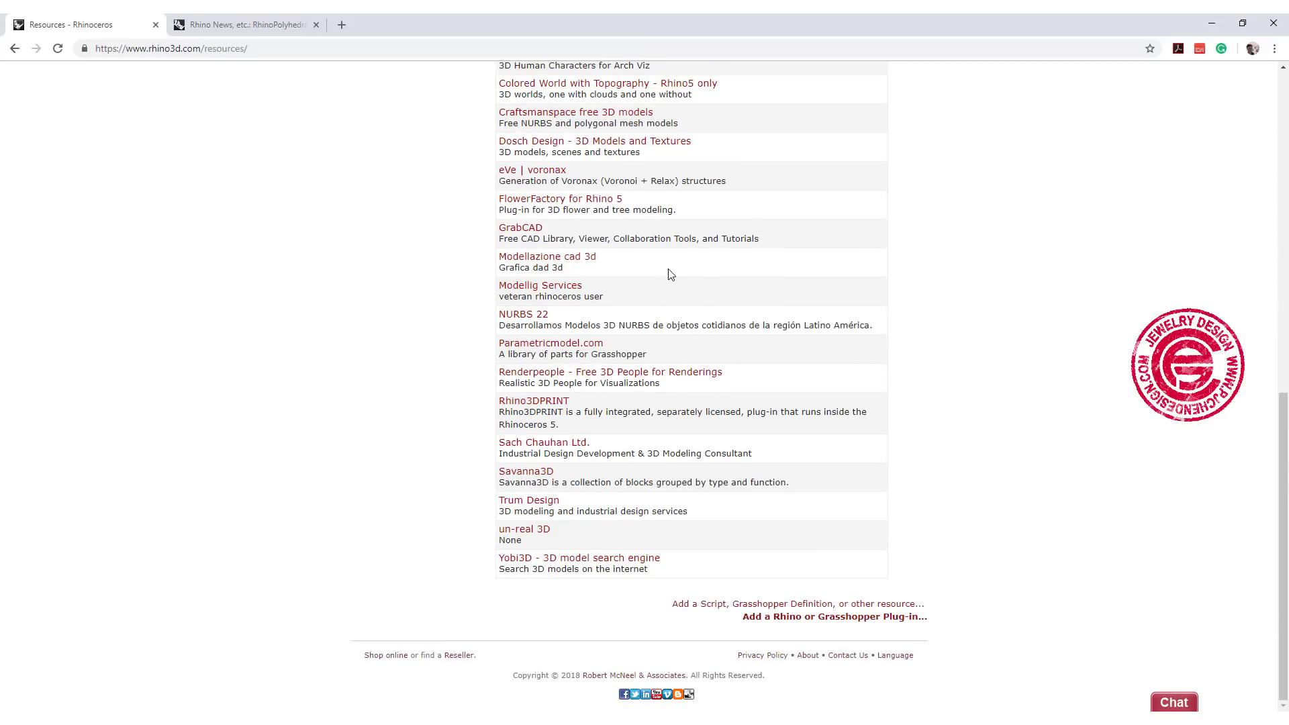
pyautogui.scroll(3, 670, 274)
pyautogui.scroll(2, 669, 275)
pyautogui.scroll(2, 670, 274)
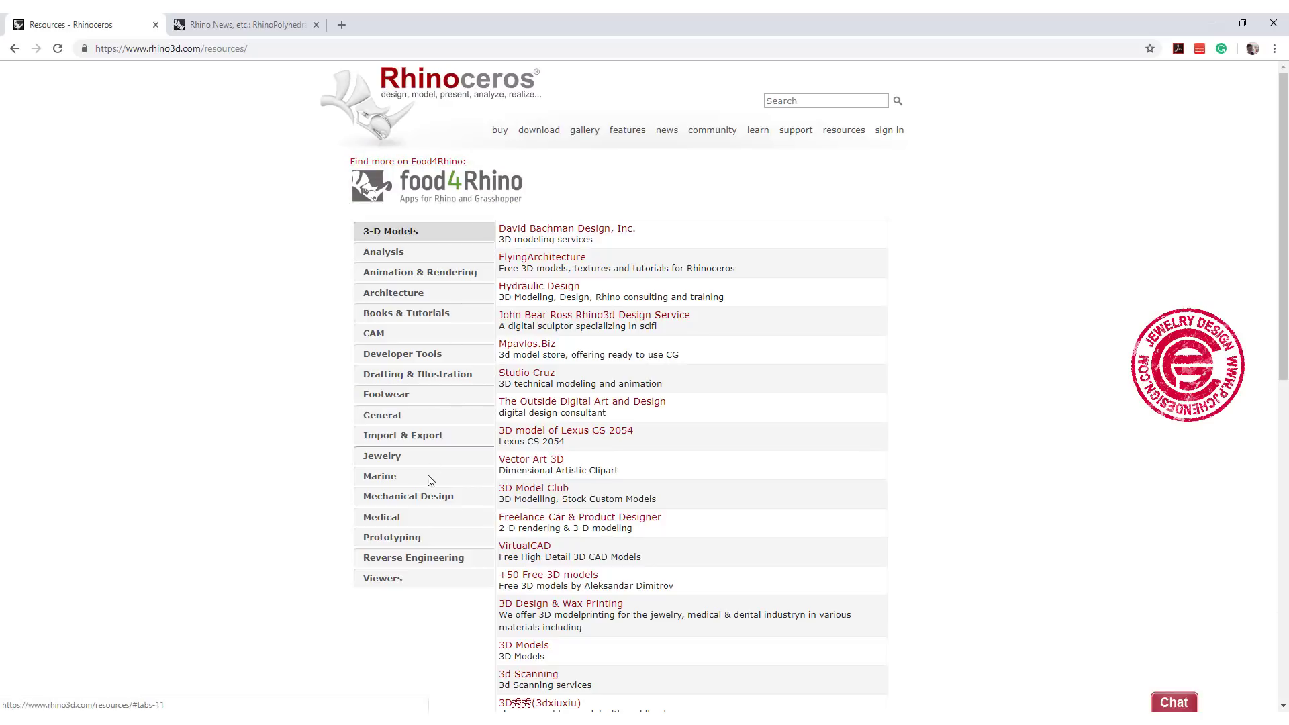
pyautogui.click(391, 455)
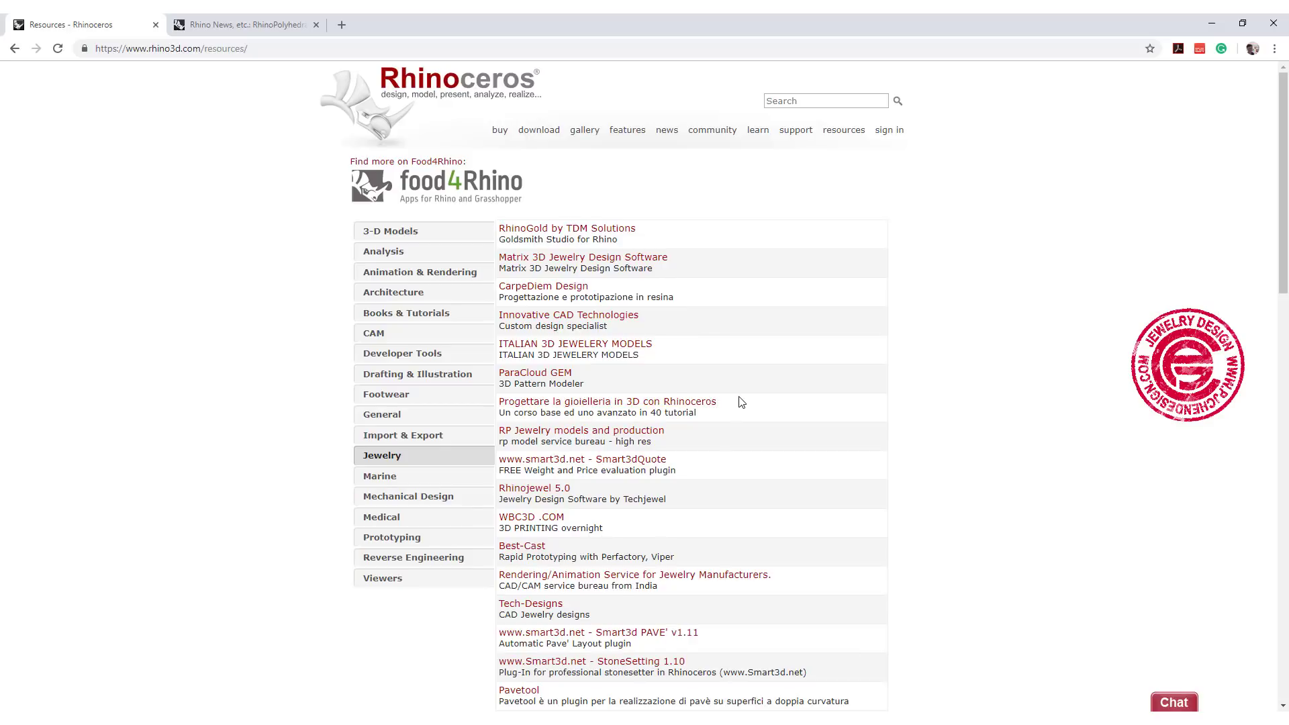
pyautogui.scroll(-2, 738, 402)
pyautogui.scroll(-1, 741, 397)
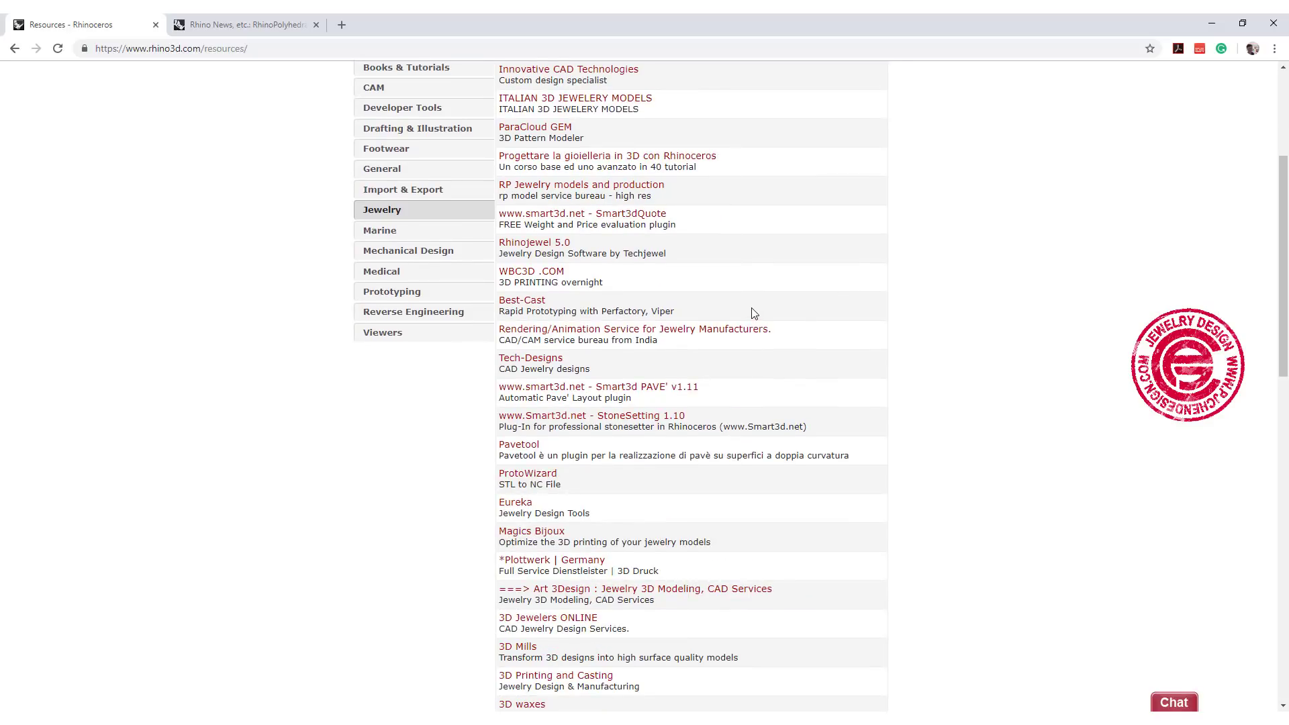
pyautogui.scroll(-2, 751, 313)
pyautogui.scroll(-2, 751, 313)
pyautogui.scroll(-4, 751, 314)
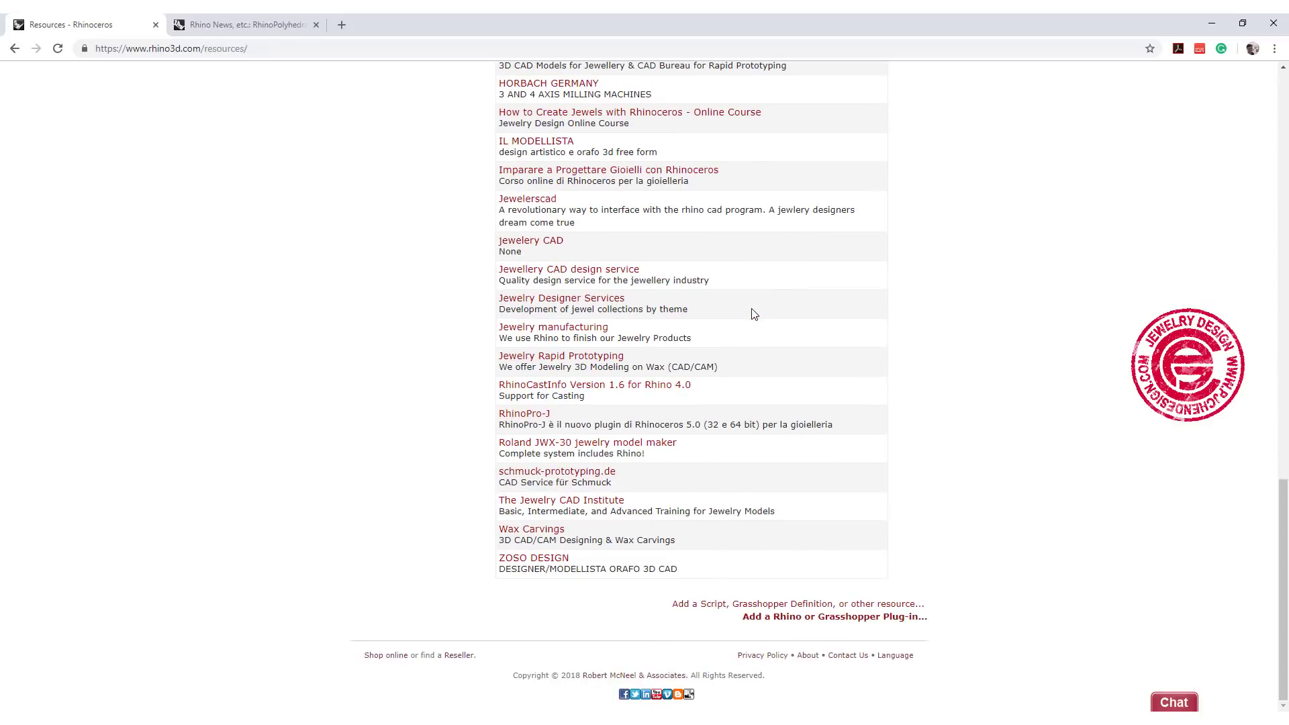
pyautogui.scroll(10, 751, 313)
pyautogui.scroll(1, 751, 312)
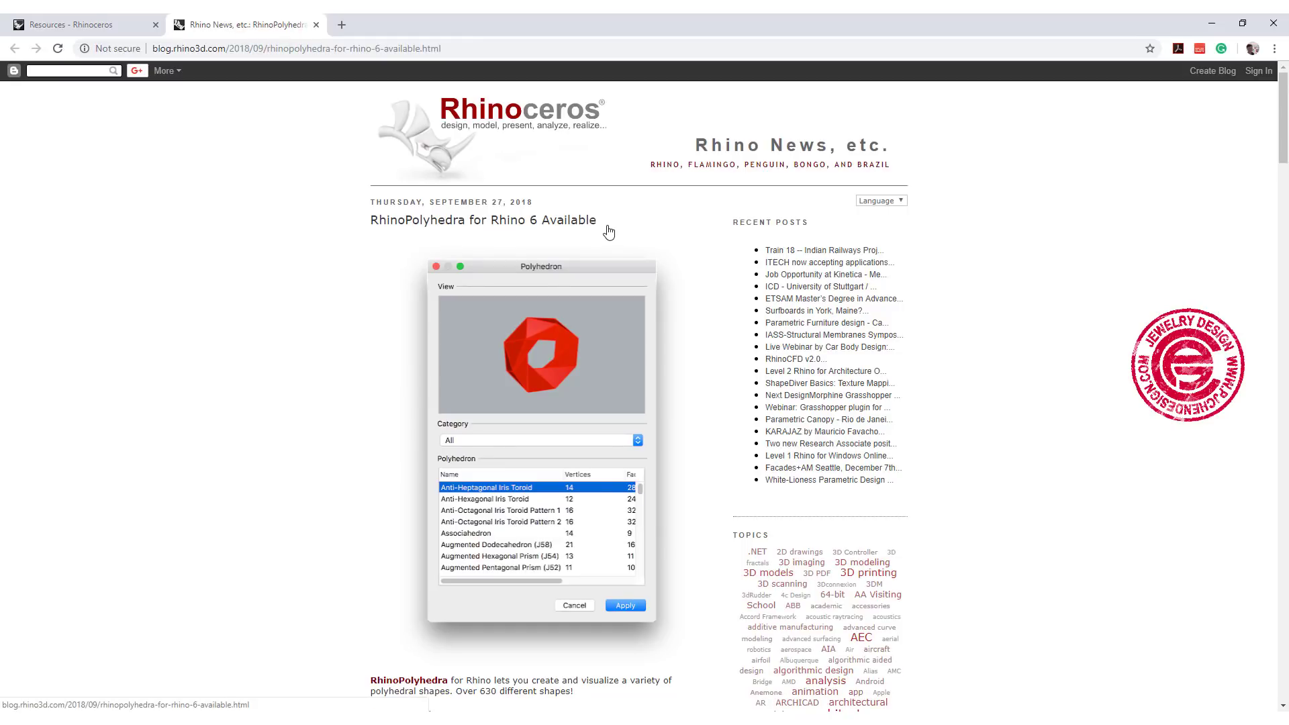
pyautogui.scroll(-3, 608, 233)
pyautogui.scroll(3, 607, 233)
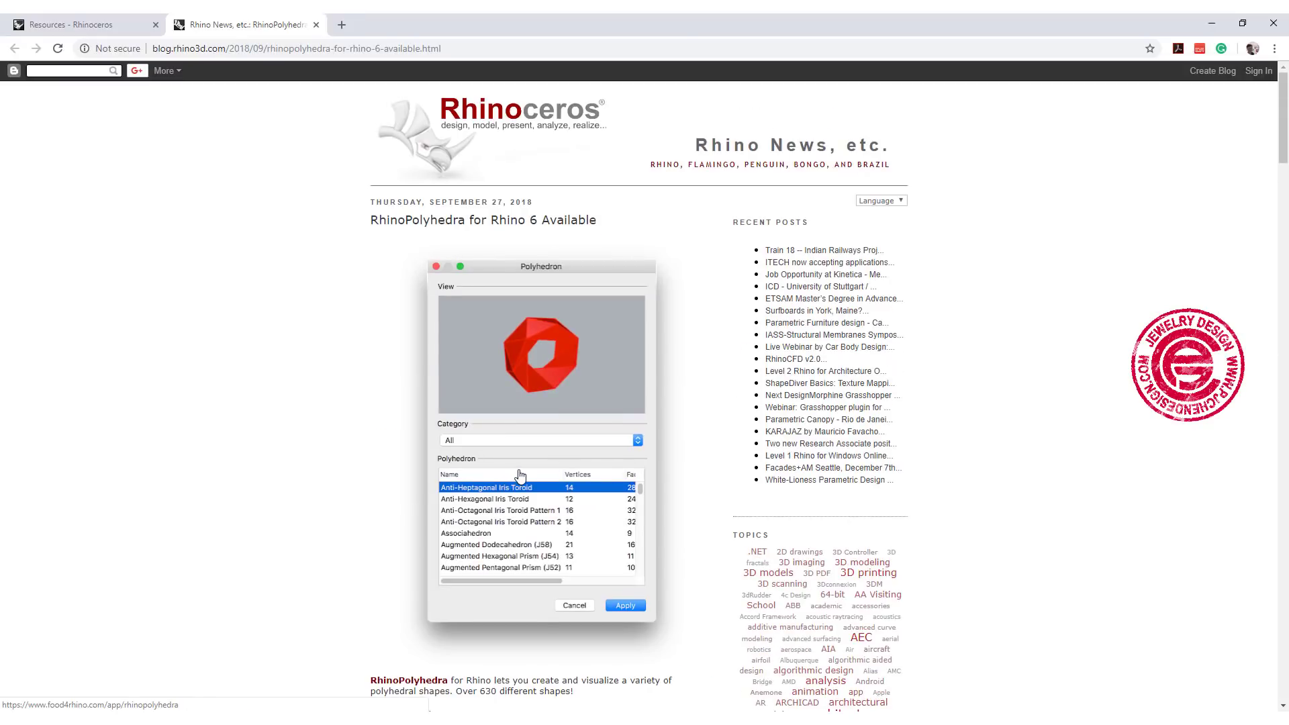
pyautogui.scroll(-3, 520, 474)
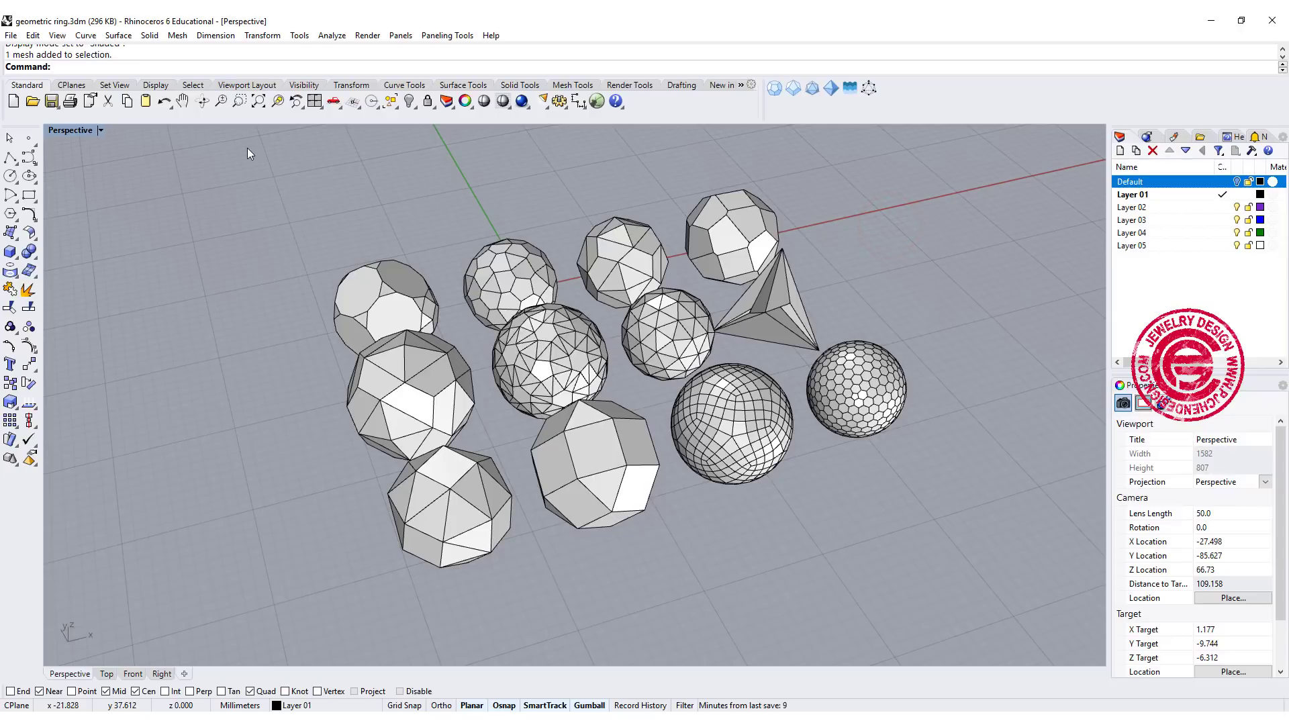
pyautogui.write('Tool')
pyautogui.press('Return')
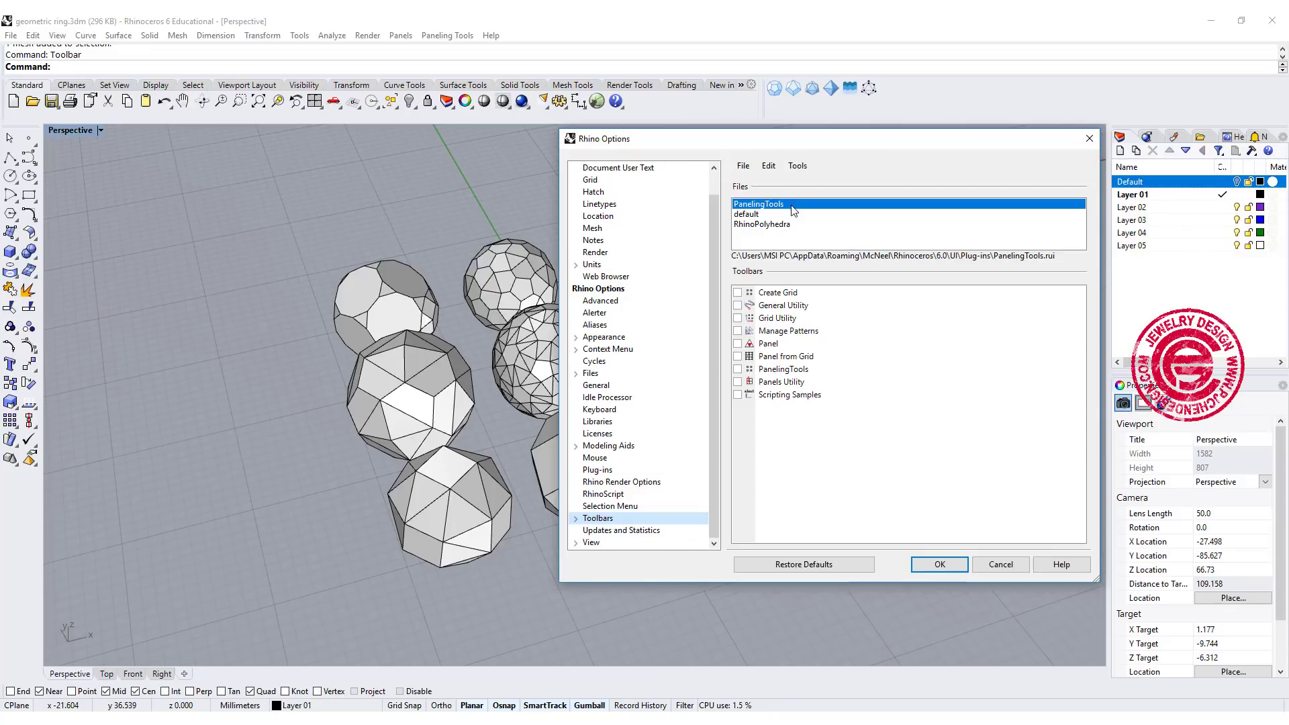
pyautogui.click(776, 214)
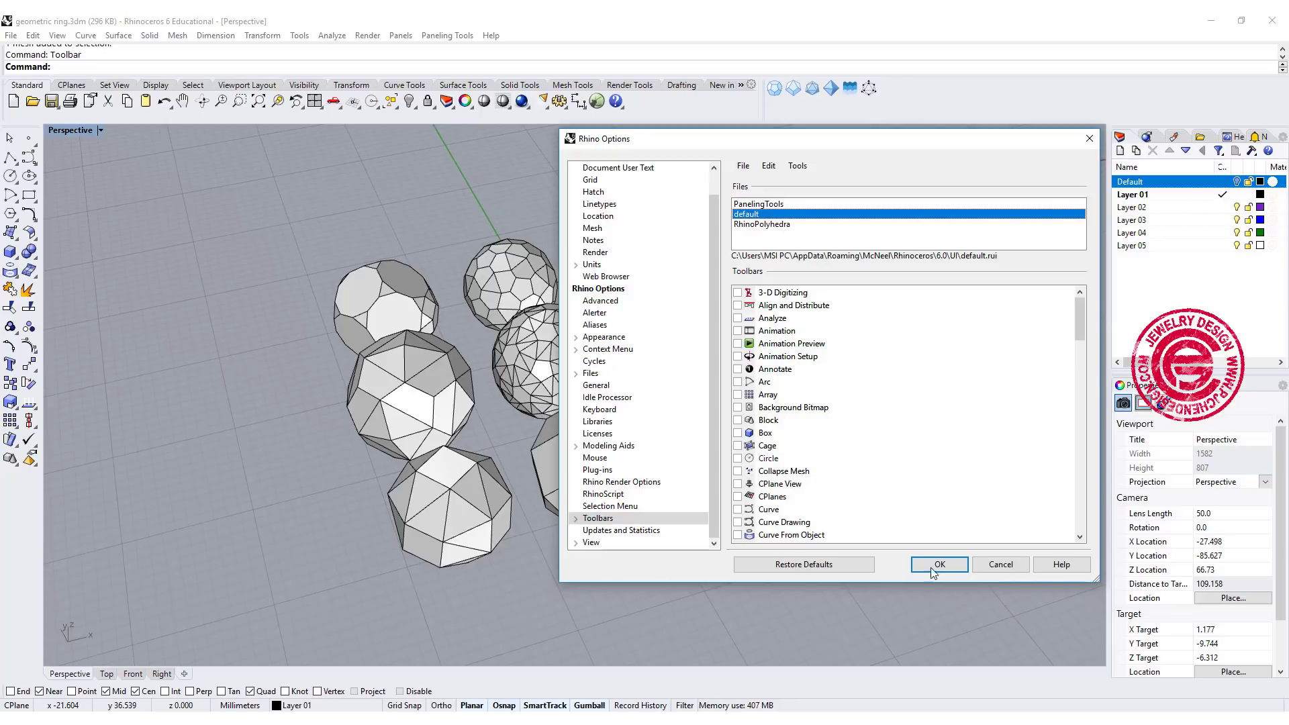
pyautogui.click(794, 226)
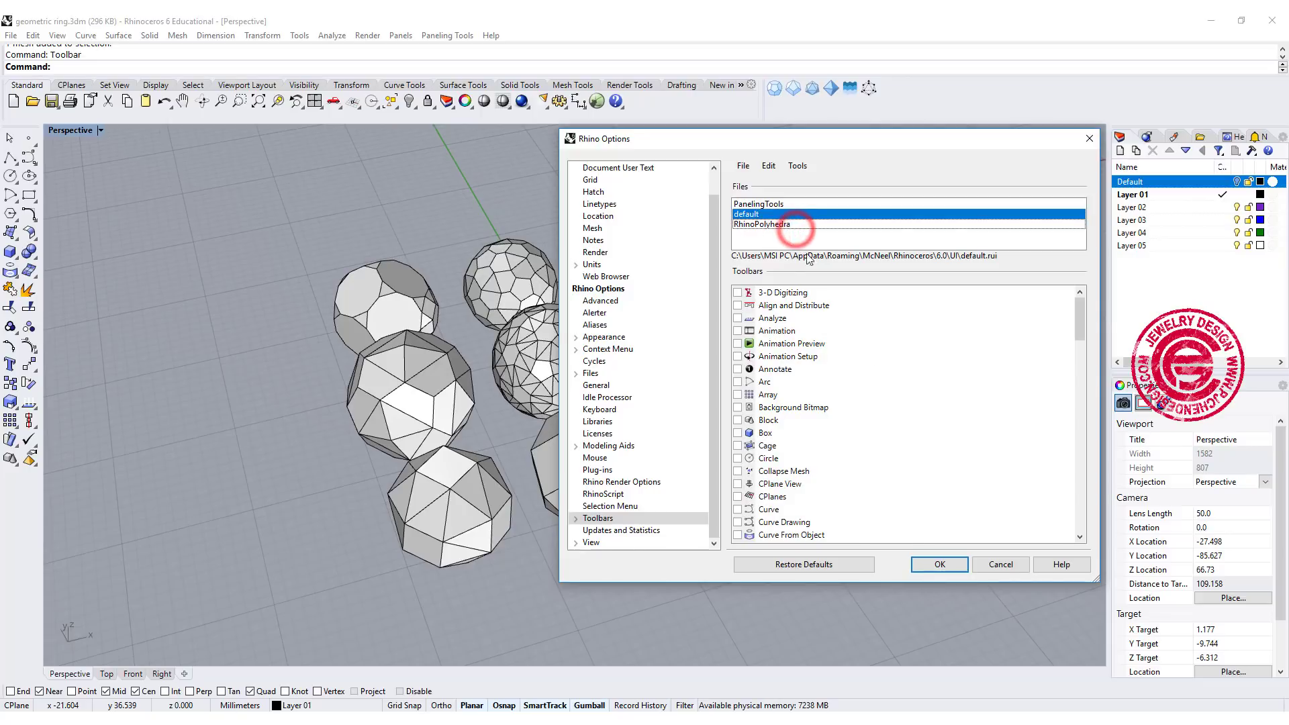
pyautogui.click(995, 565)
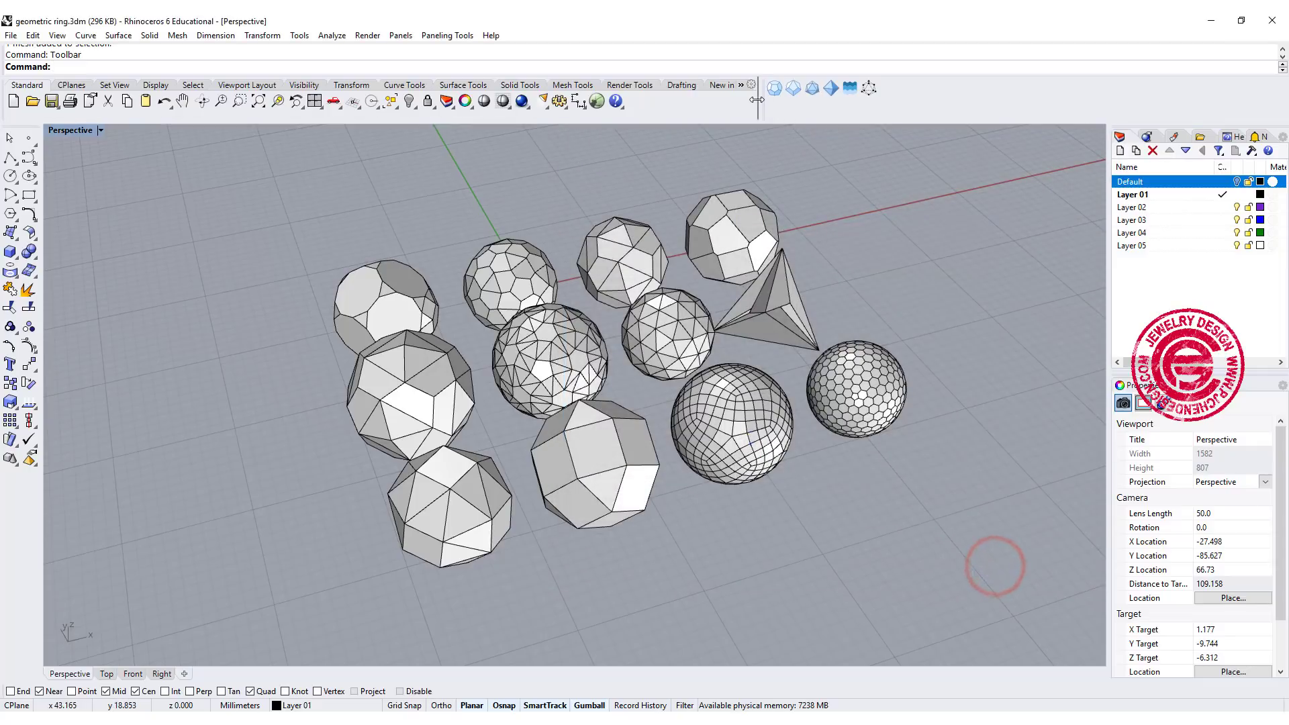
# Step: Float the Polyhedra toolbar, reposition it, then dock it back
pyautogui.click(768, 102)
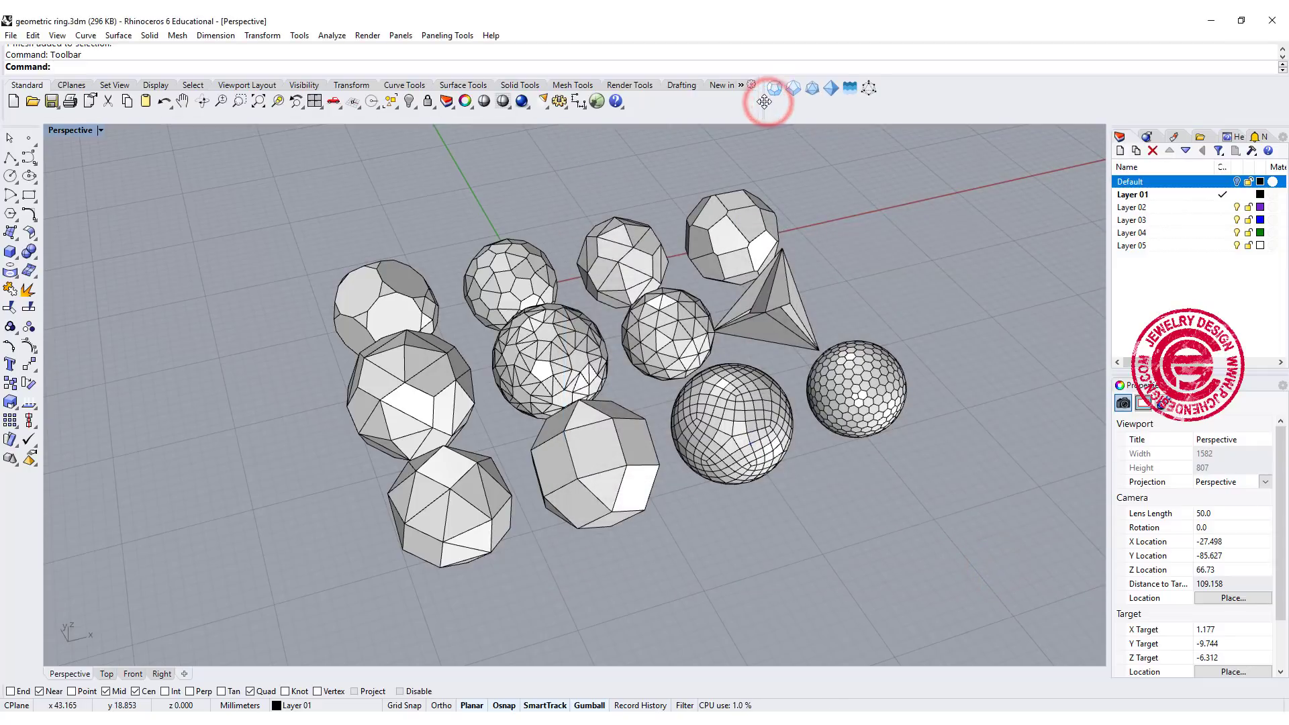
pyautogui.moveTo(765, 102); pyautogui.dragTo(824, 182)
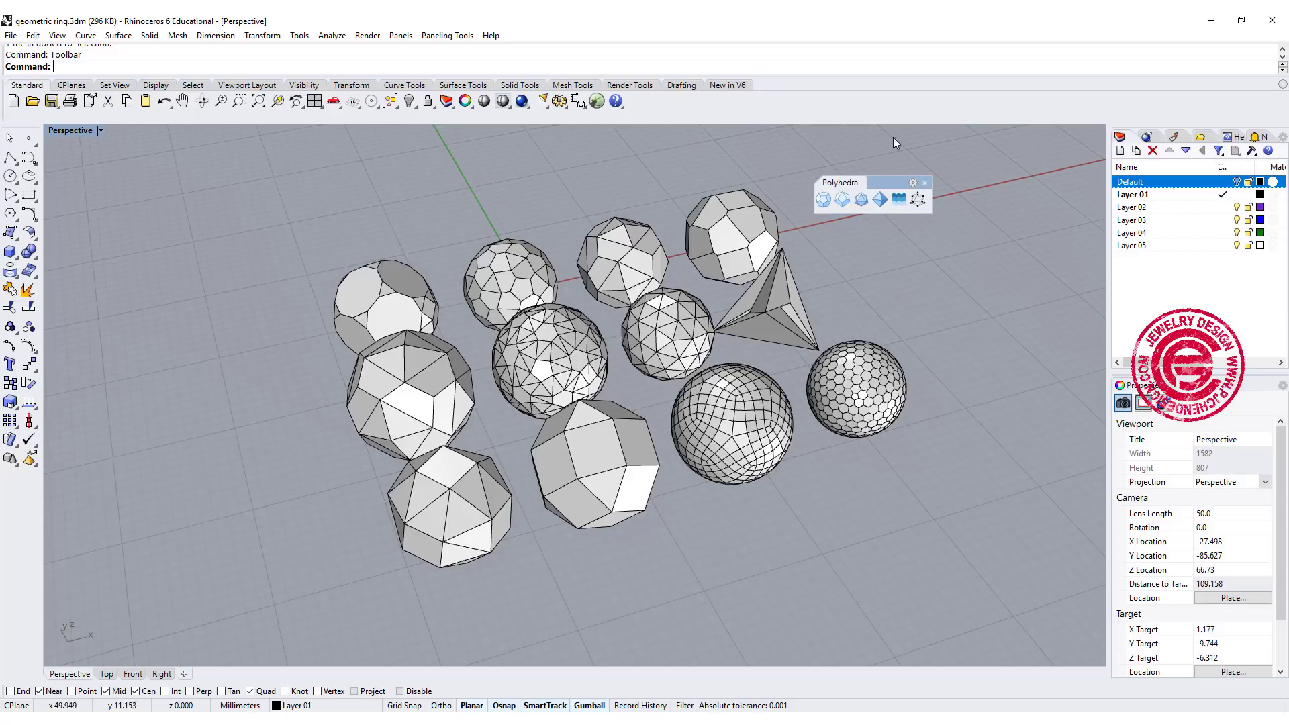
pyautogui.moveTo(886, 182)
pyautogui.mouseDown()
pyautogui.moveTo(993, 105)
pyautogui.moveTo(1168, 113)
pyautogui.mouseUp()
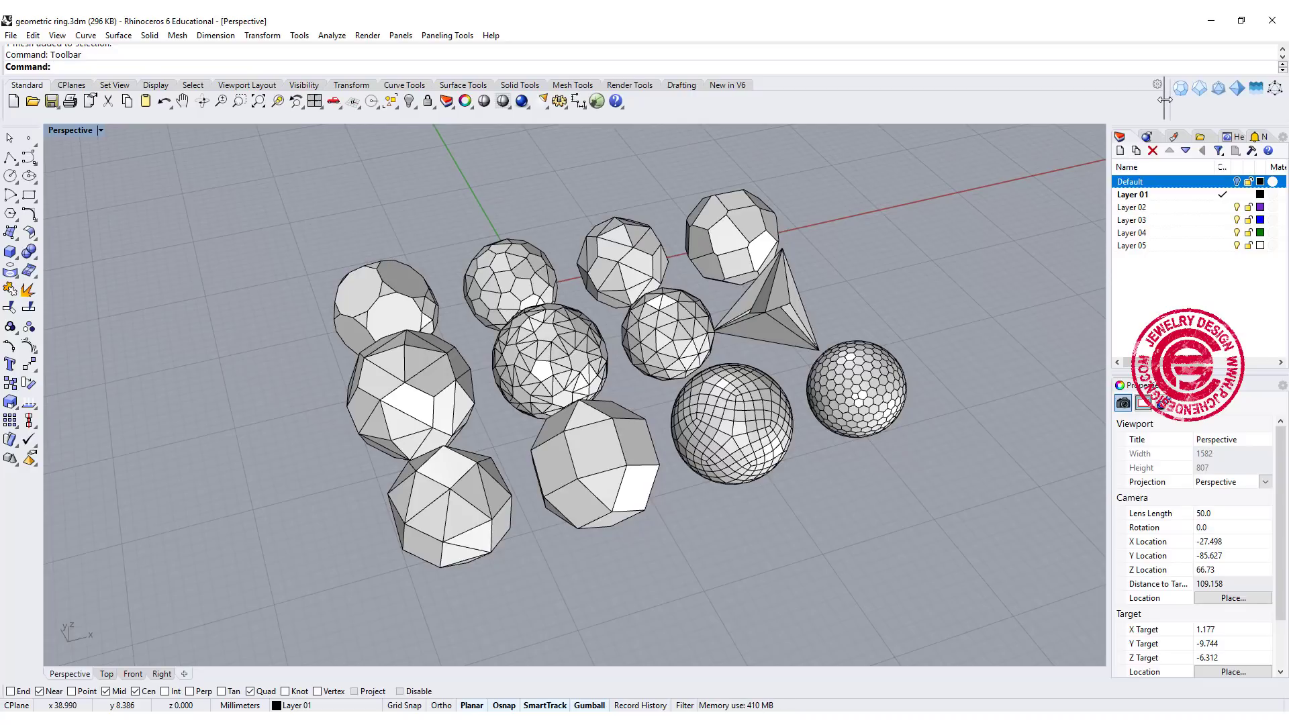
pyautogui.moveTo(1164, 99); pyautogui.dragTo(783, 93)
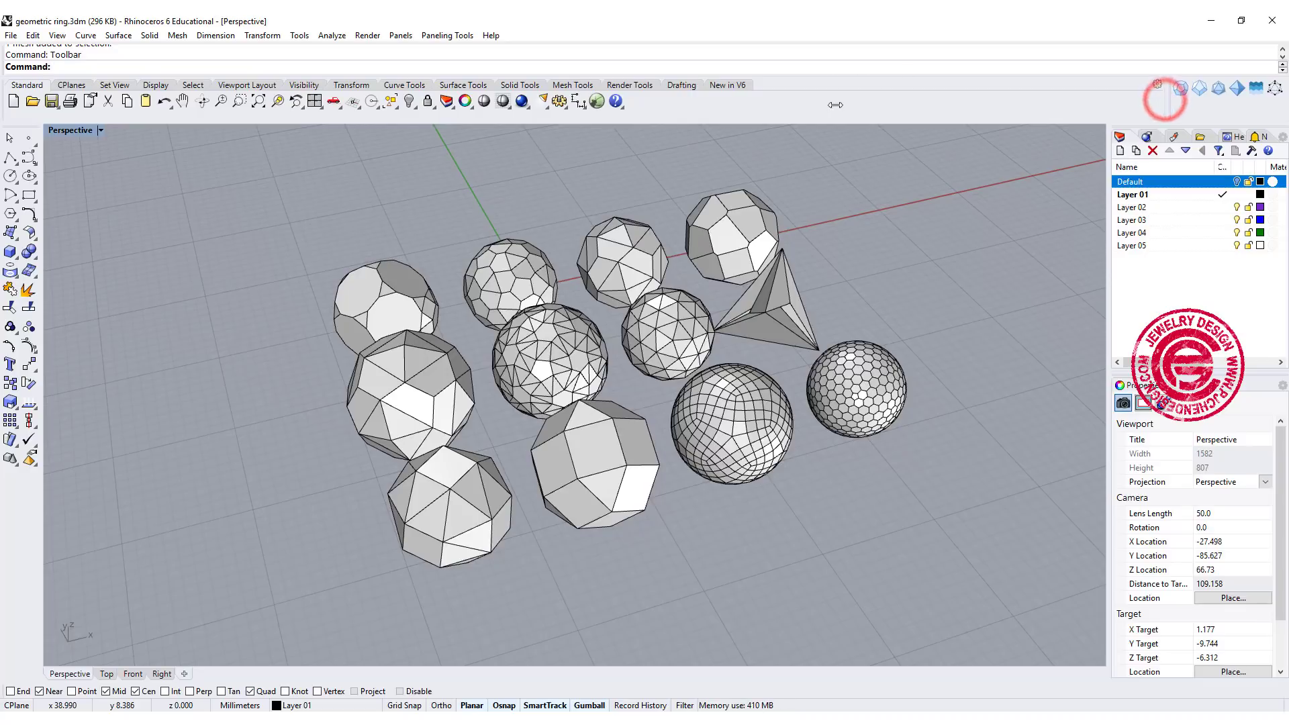
# Step: Select the leftmost polyhedron mesh and orbit to a new angle
pyautogui.click(852, 201)
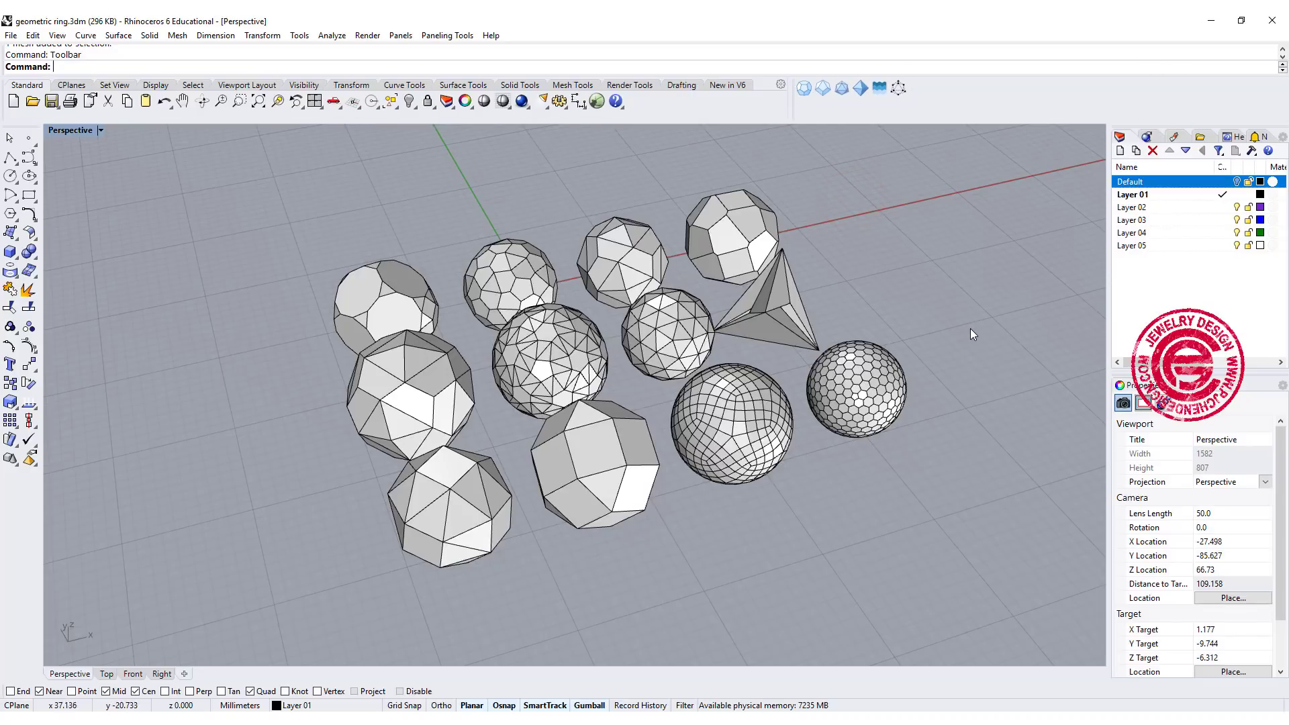
pyautogui.moveTo(881, 291); pyautogui.dragTo(926, 282, button='right')
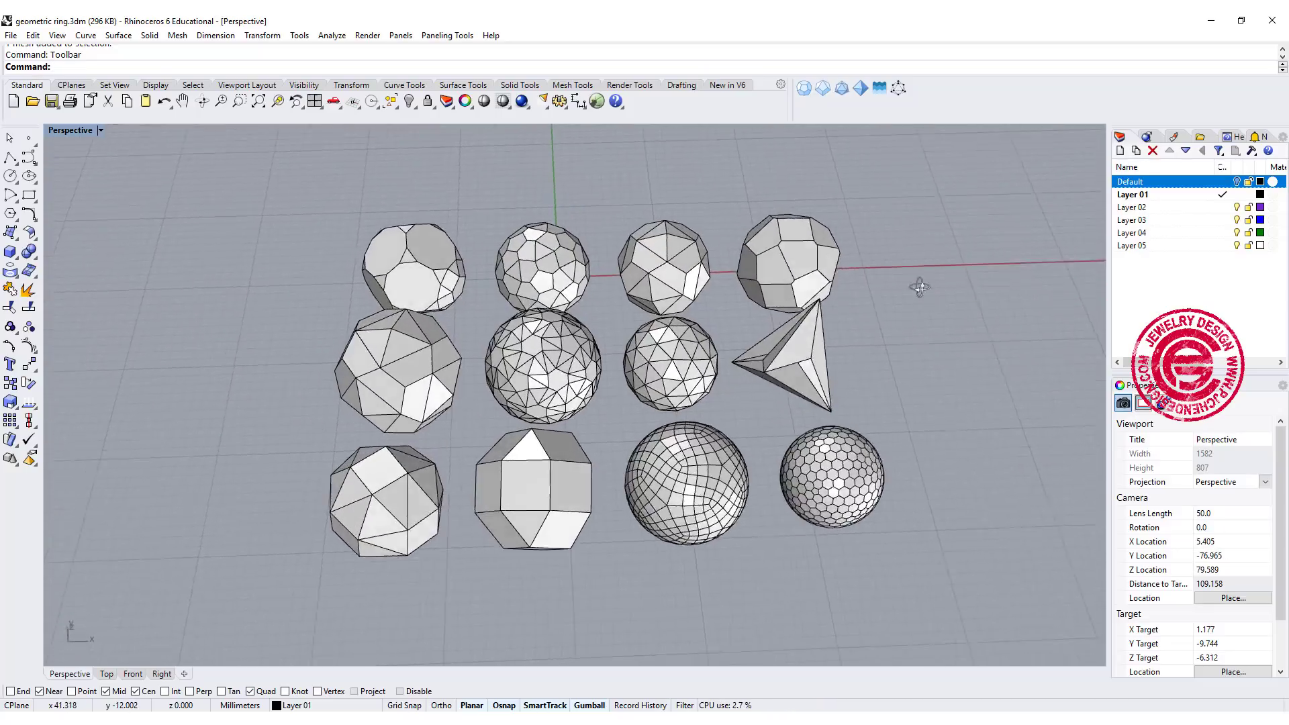
pyautogui.click(439, 387)
pyautogui.moveTo(438, 388)
pyautogui.mouseDown(button='right')
pyautogui.moveTo(645, 416)
pyautogui.moveTo(883, 142)
pyautogui.mouseUp(button='right')
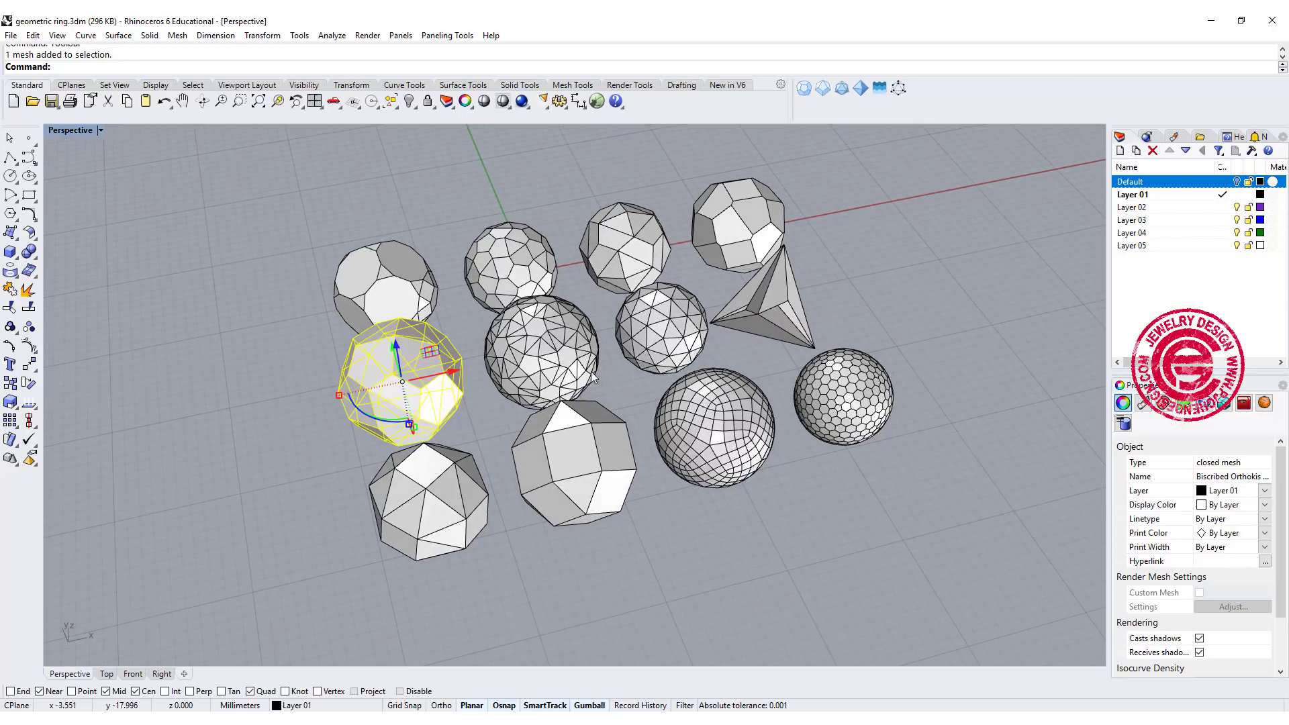
pyautogui.click(804, 90)
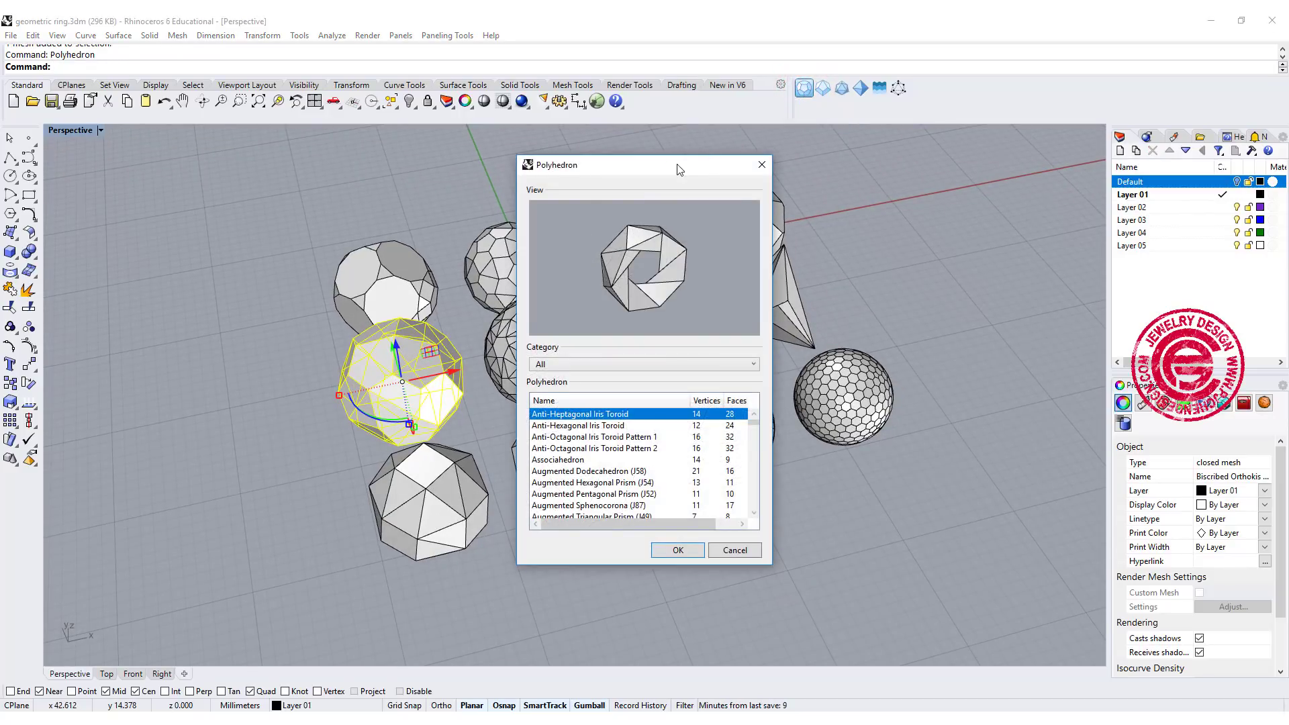
pyautogui.moveTo(678, 170); pyautogui.dragTo(906, 157)
pyautogui.scroll(-3, 924, 440)
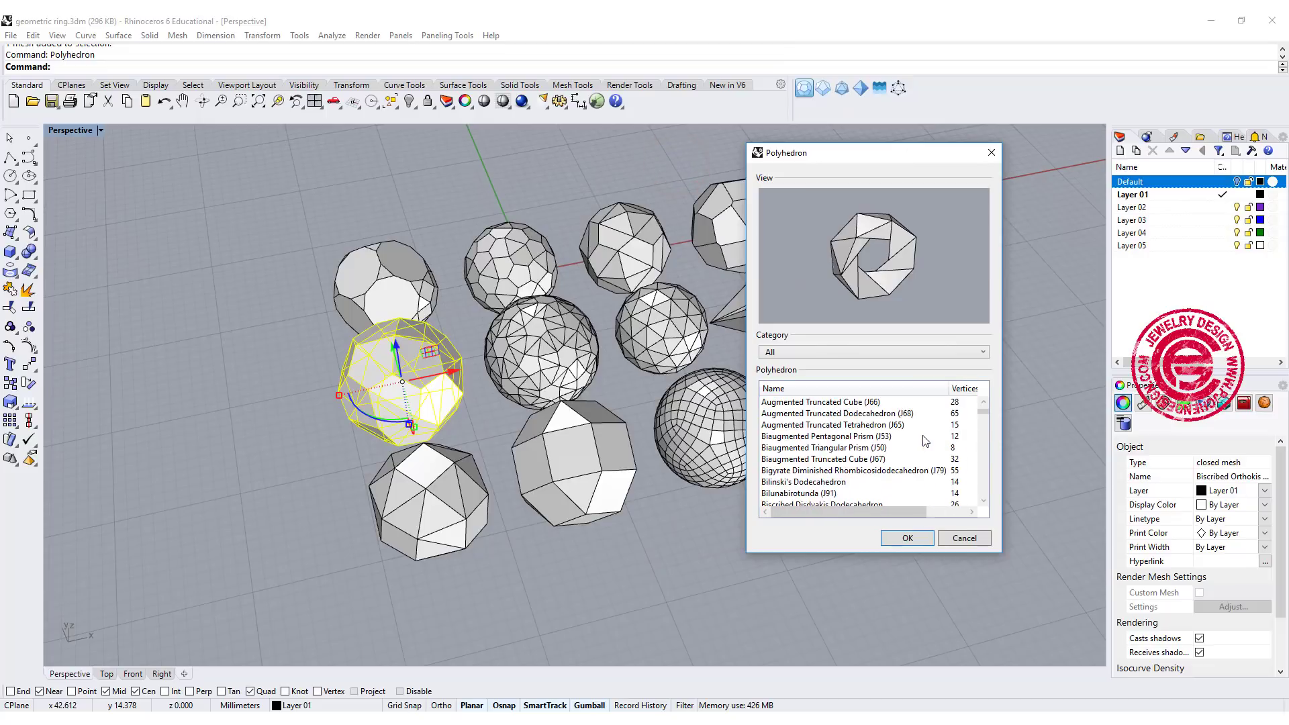
pyautogui.moveTo(984, 418)
pyautogui.mouseDown()
pyautogui.moveTo(984, 487)
pyautogui.moveTo(984, 470)
pyautogui.mouseUp()
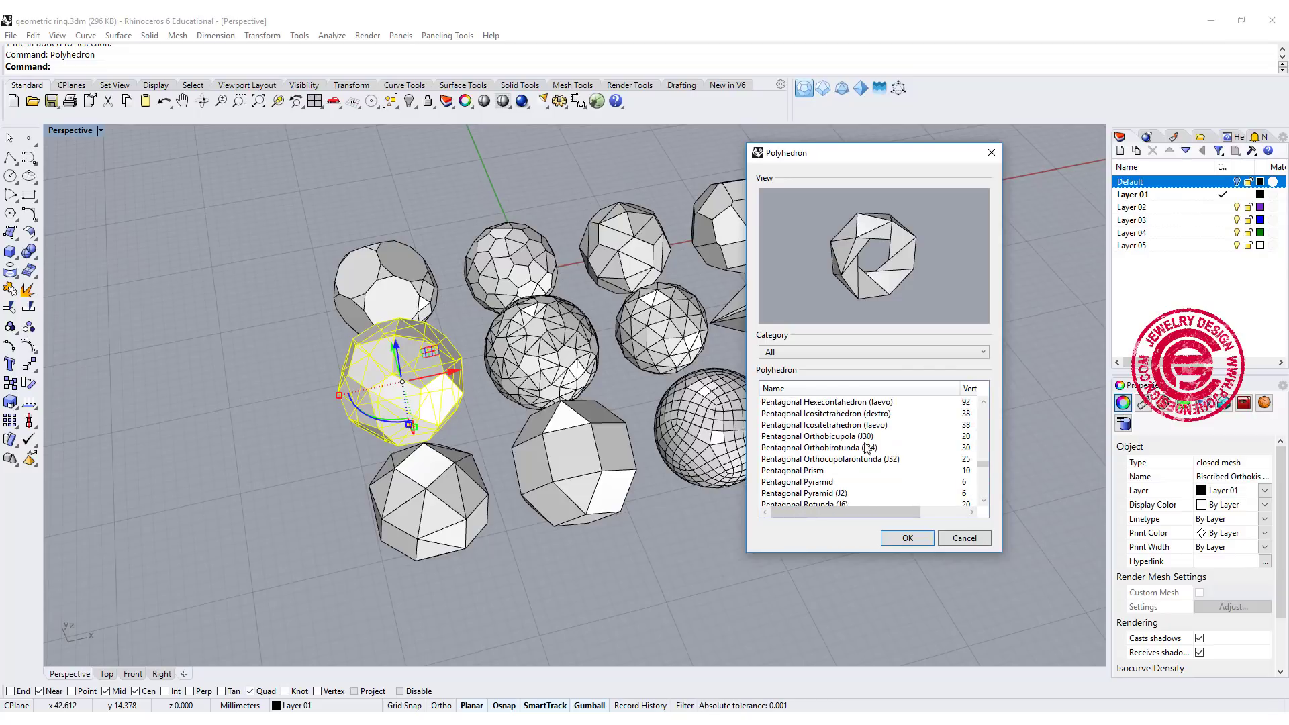
pyautogui.click(863, 433)
pyautogui.click(844, 459)
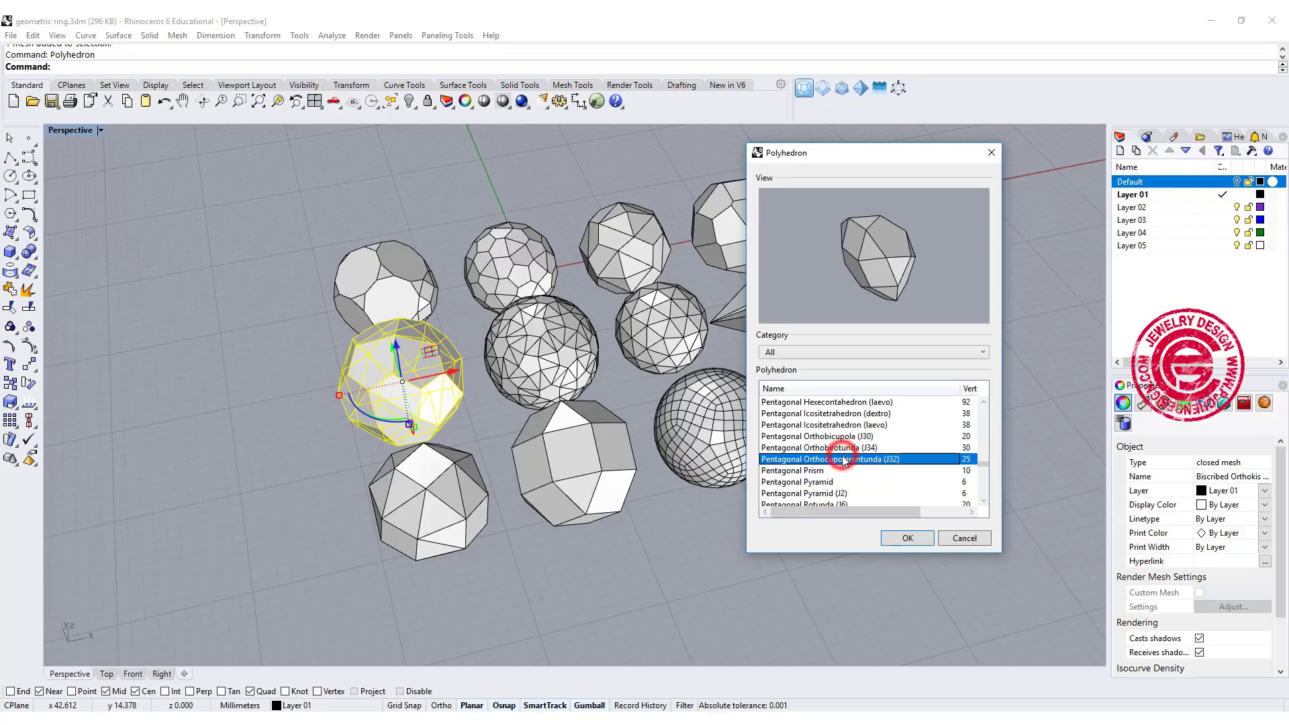
pyautogui.scroll(-5, 844, 459)
pyautogui.click(838, 455)
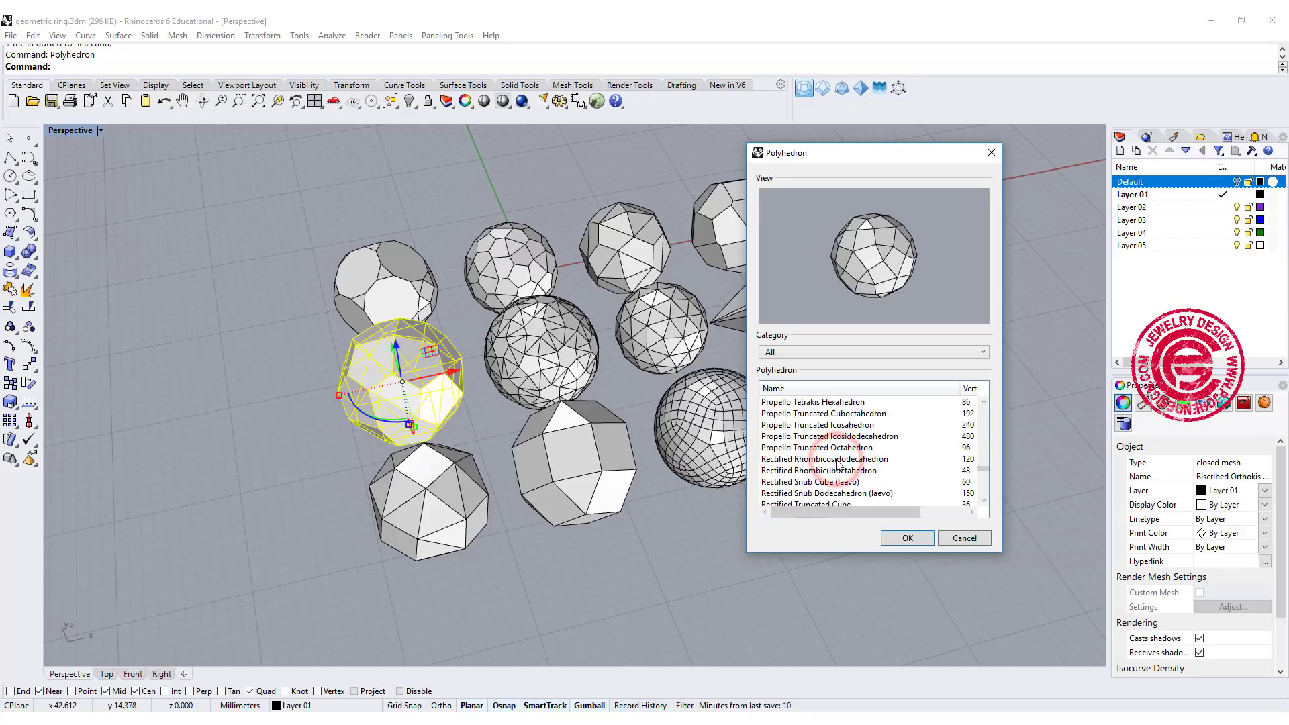
pyautogui.click(822, 471)
pyautogui.scroll(-3, 823, 470)
pyautogui.scroll(-3, 823, 470)
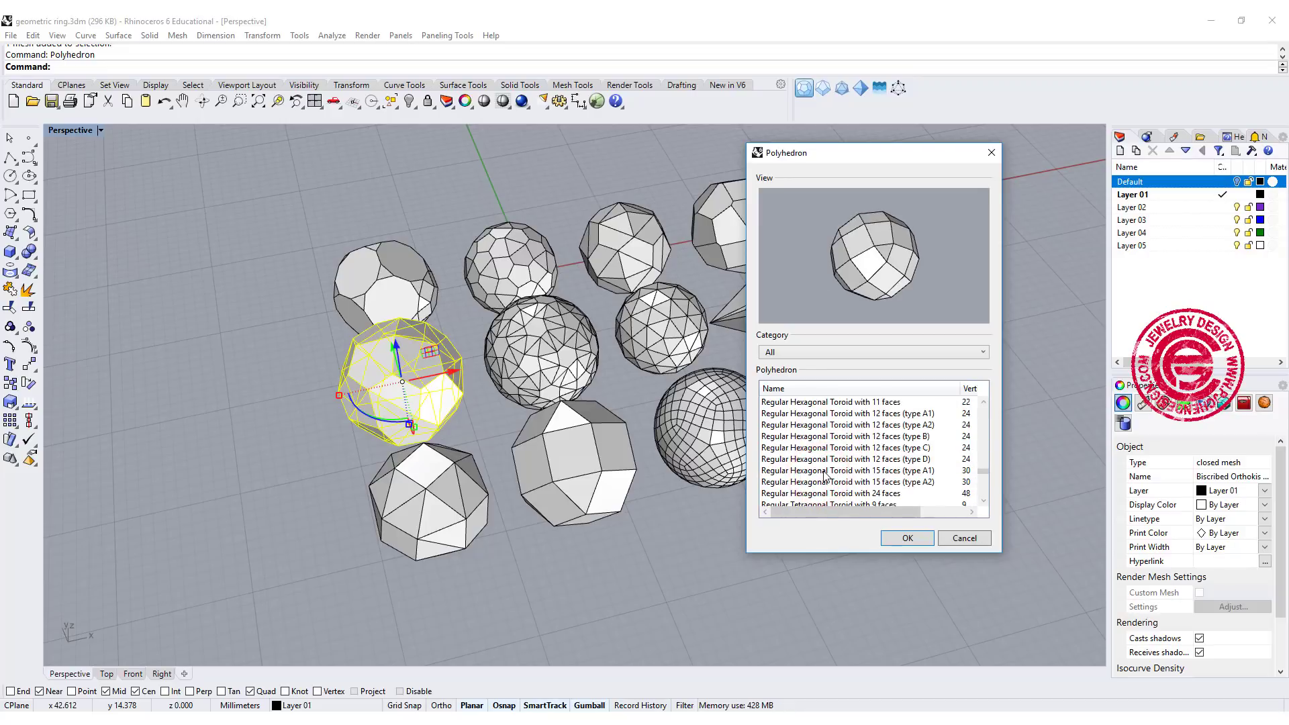
pyautogui.click(825, 469)
pyautogui.scroll(-3, 824, 473)
pyautogui.click(824, 470)
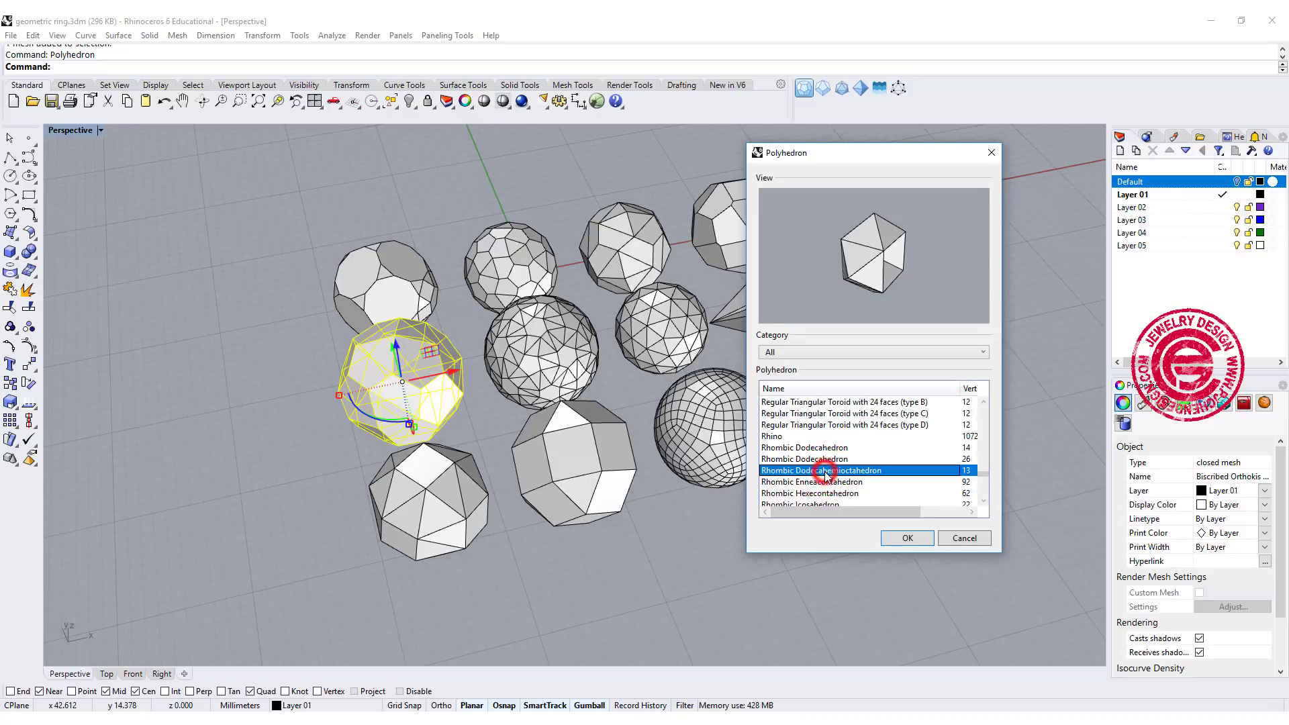
pyautogui.click(823, 493)
pyautogui.scroll(15, 824, 494)
pyautogui.click(817, 413)
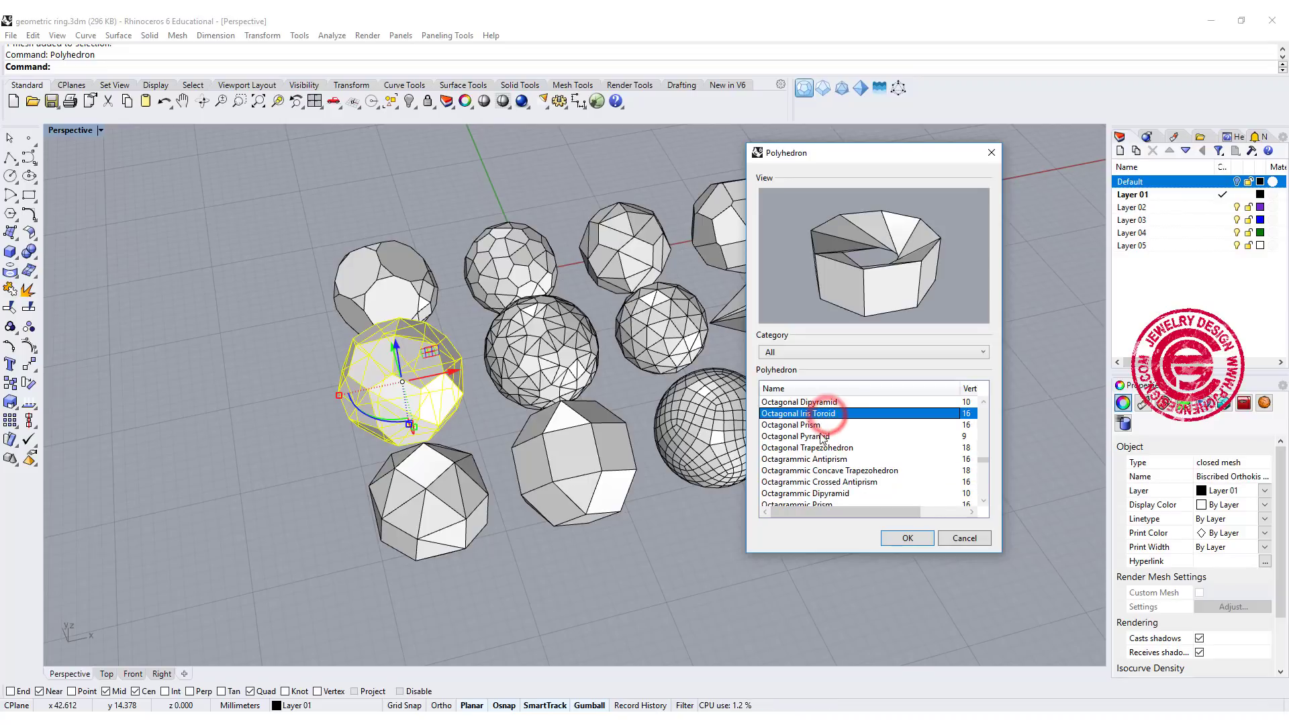
pyautogui.scroll(2, 806, 465)
pyautogui.click(806, 470)
pyautogui.click(816, 492)
pyautogui.scroll(-3, 818, 485)
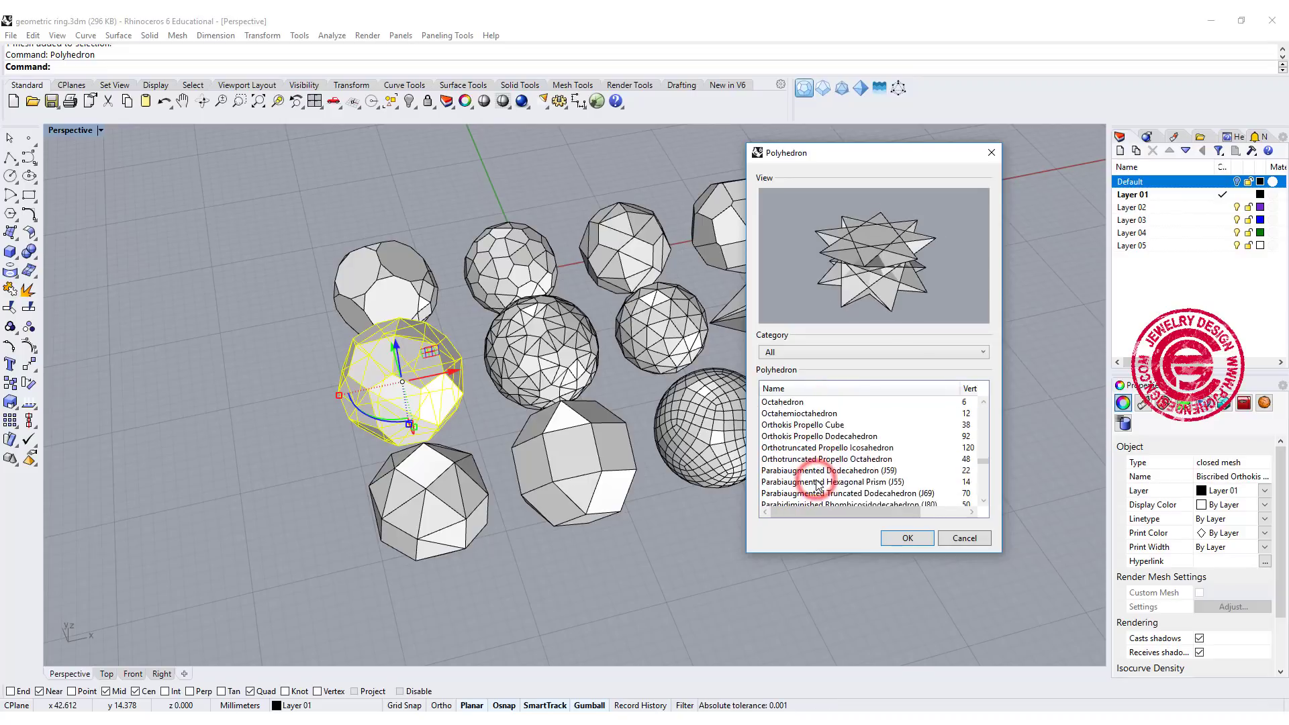
pyautogui.scroll(-3, 819, 483)
pyautogui.click(827, 461)
pyautogui.scroll(-4, 826, 461)
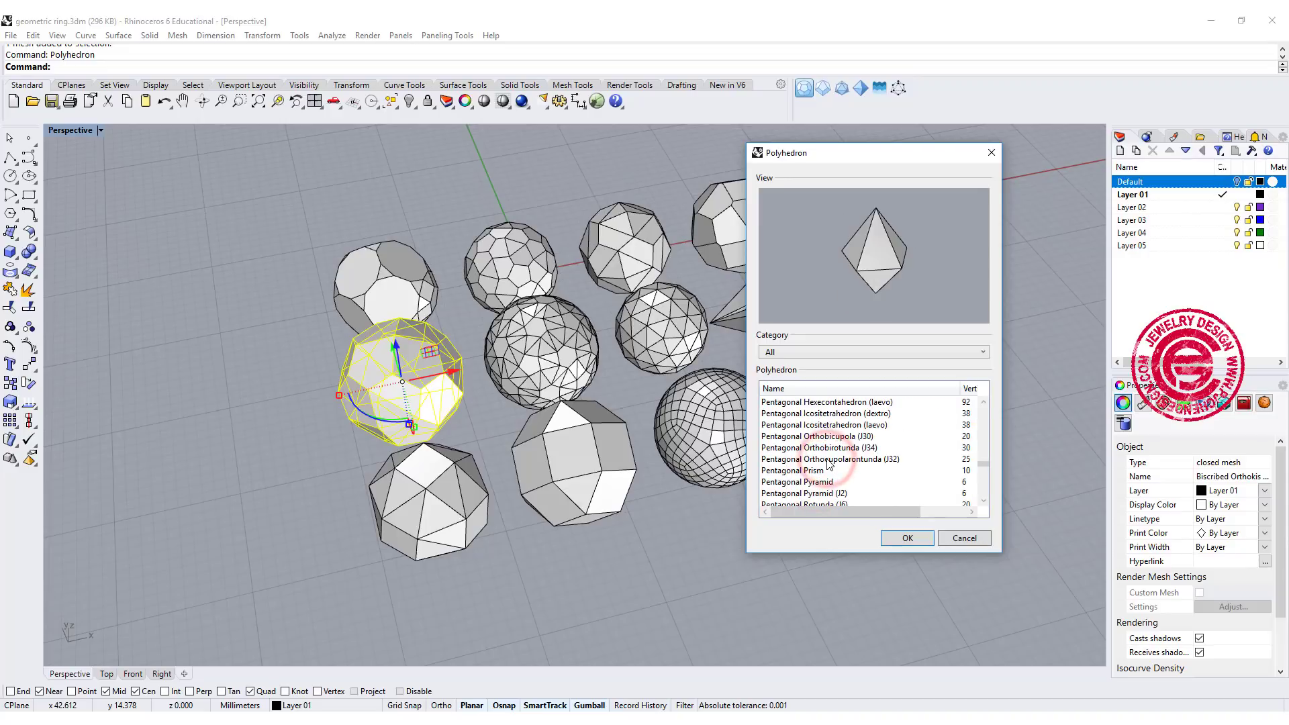
pyautogui.click(827, 460)
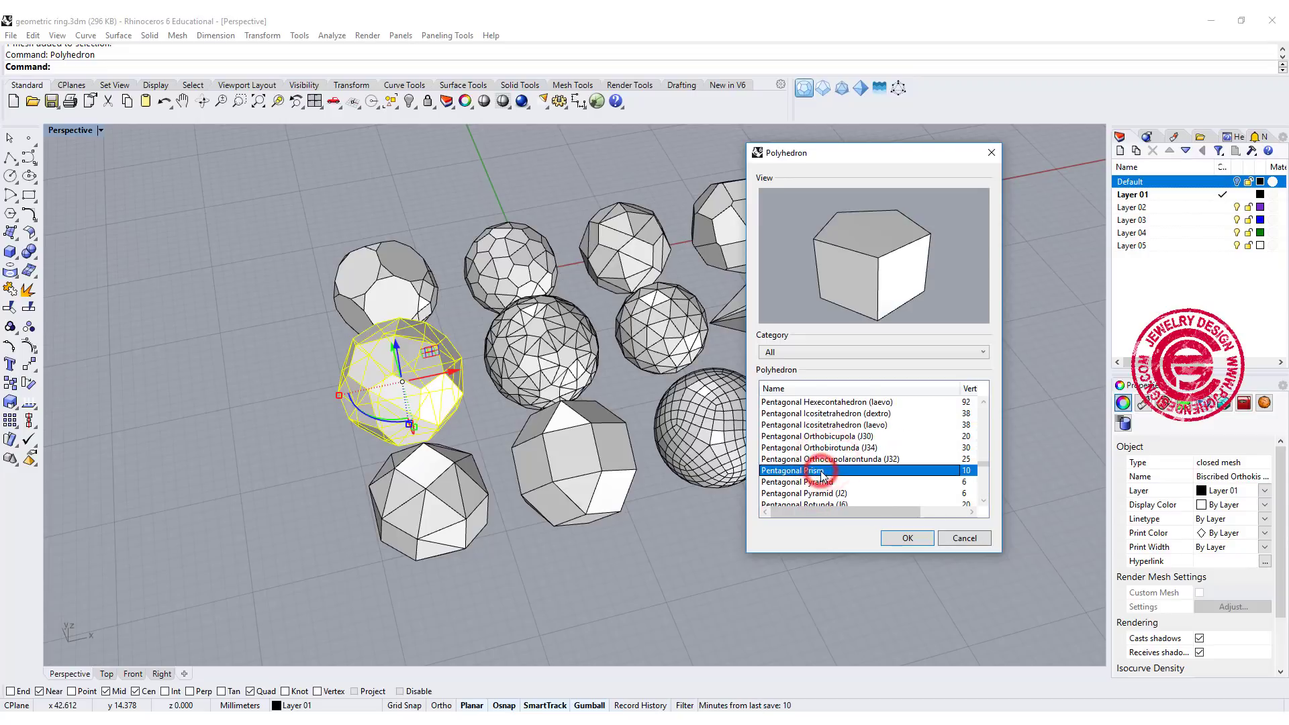
pyautogui.scroll(-5, 822, 470)
pyautogui.click(821, 470)
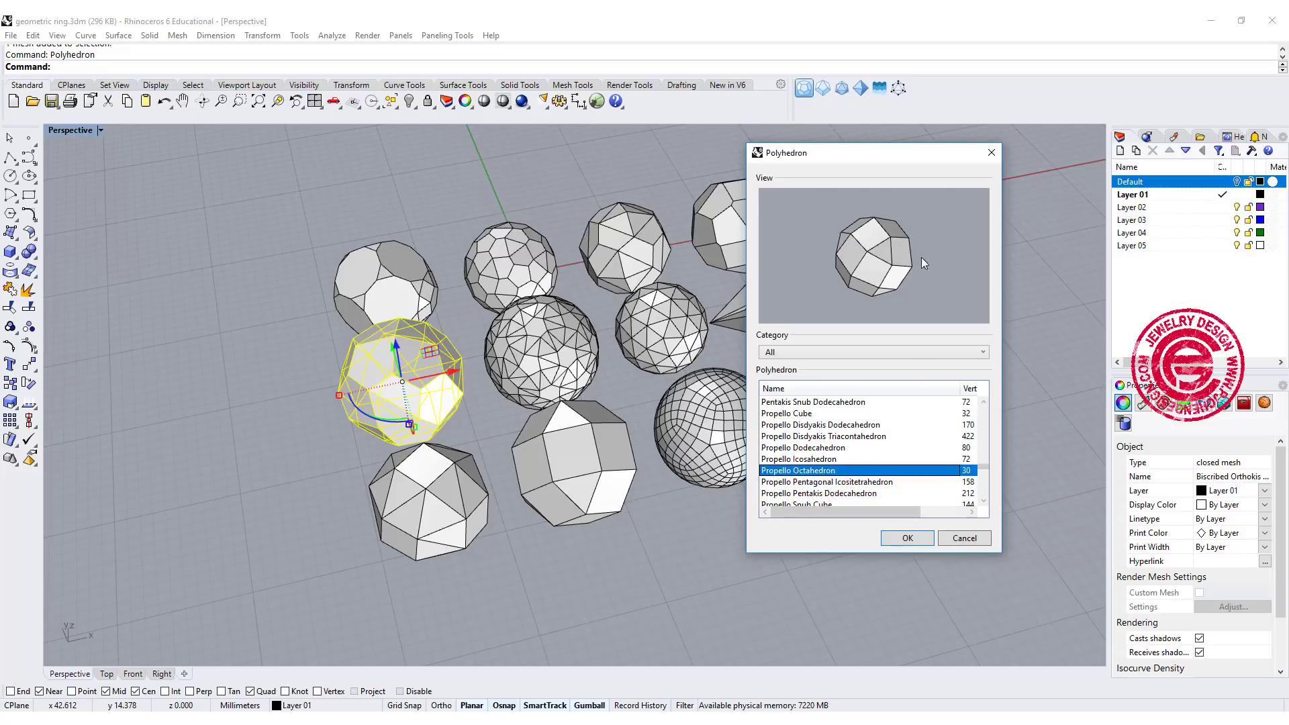
pyautogui.moveTo(932, 154); pyautogui.dragTo(933, 135)
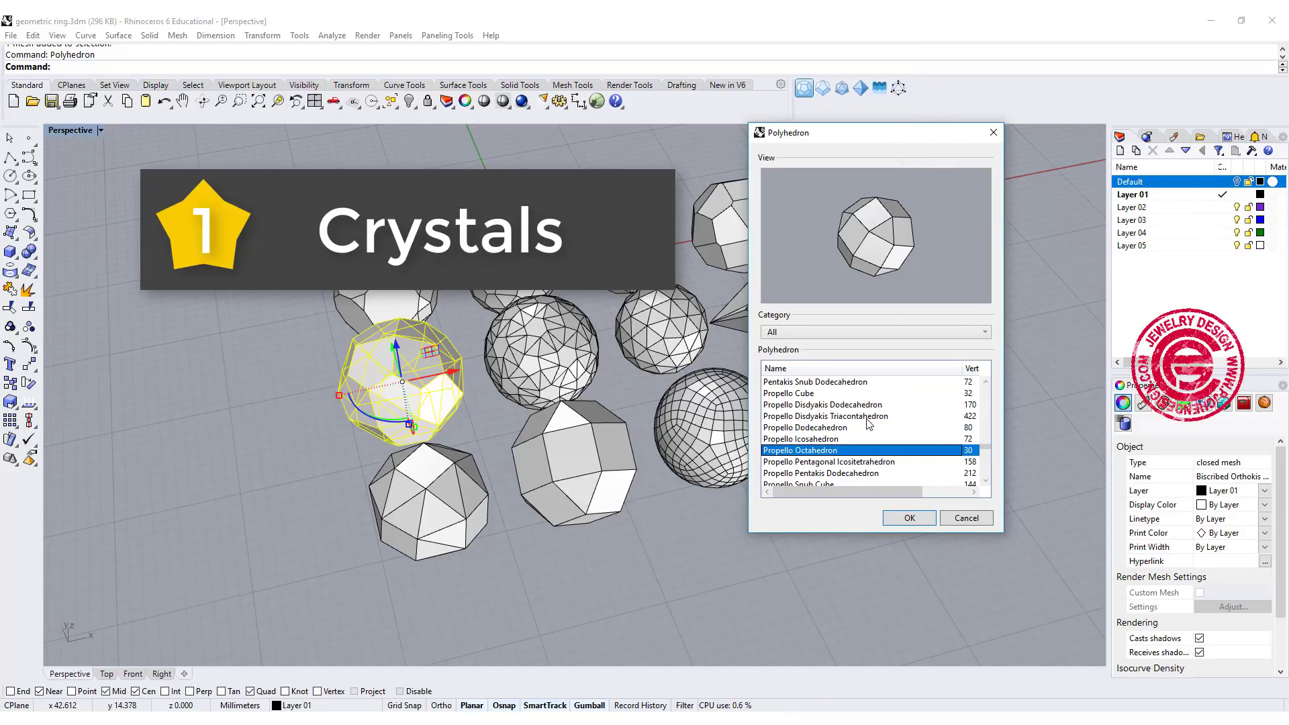
pyautogui.click(846, 428)
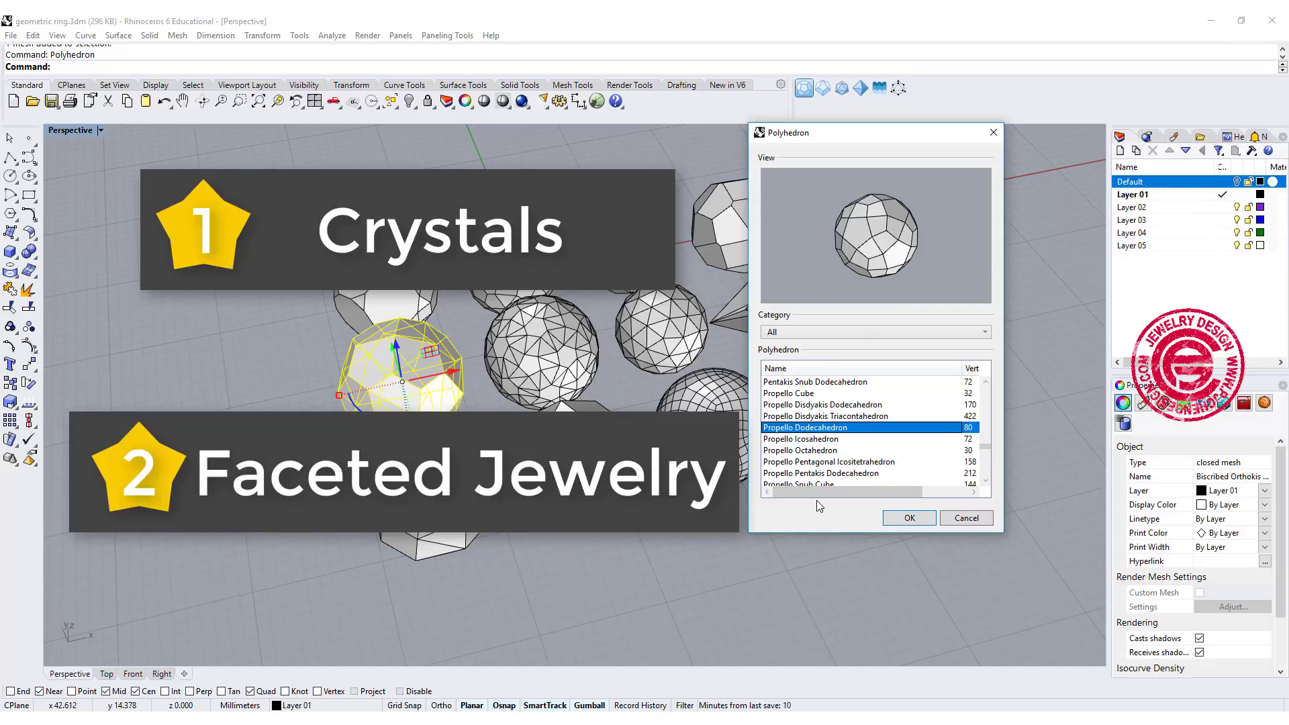
pyautogui.scroll(-4, 827, 441)
pyautogui.click(826, 438)
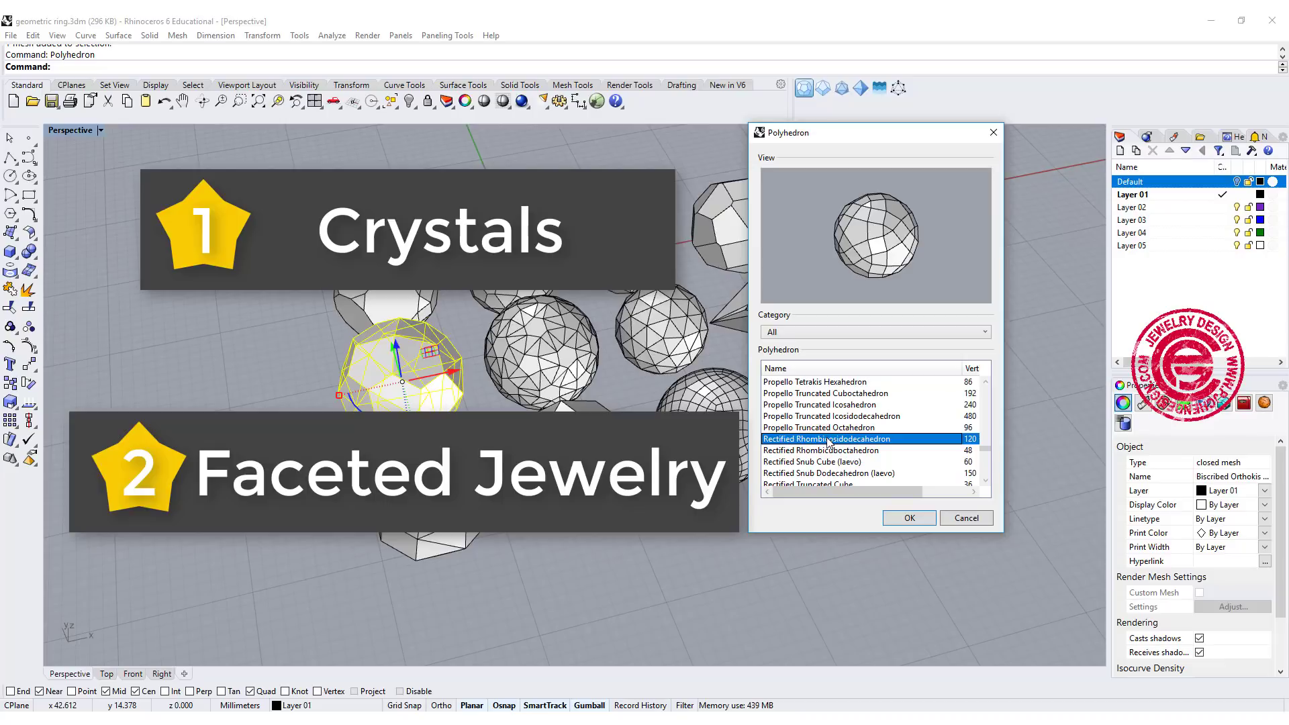
pyautogui.scroll(-2, 828, 441)
pyautogui.scroll(-2, 827, 441)
pyautogui.click(827, 426)
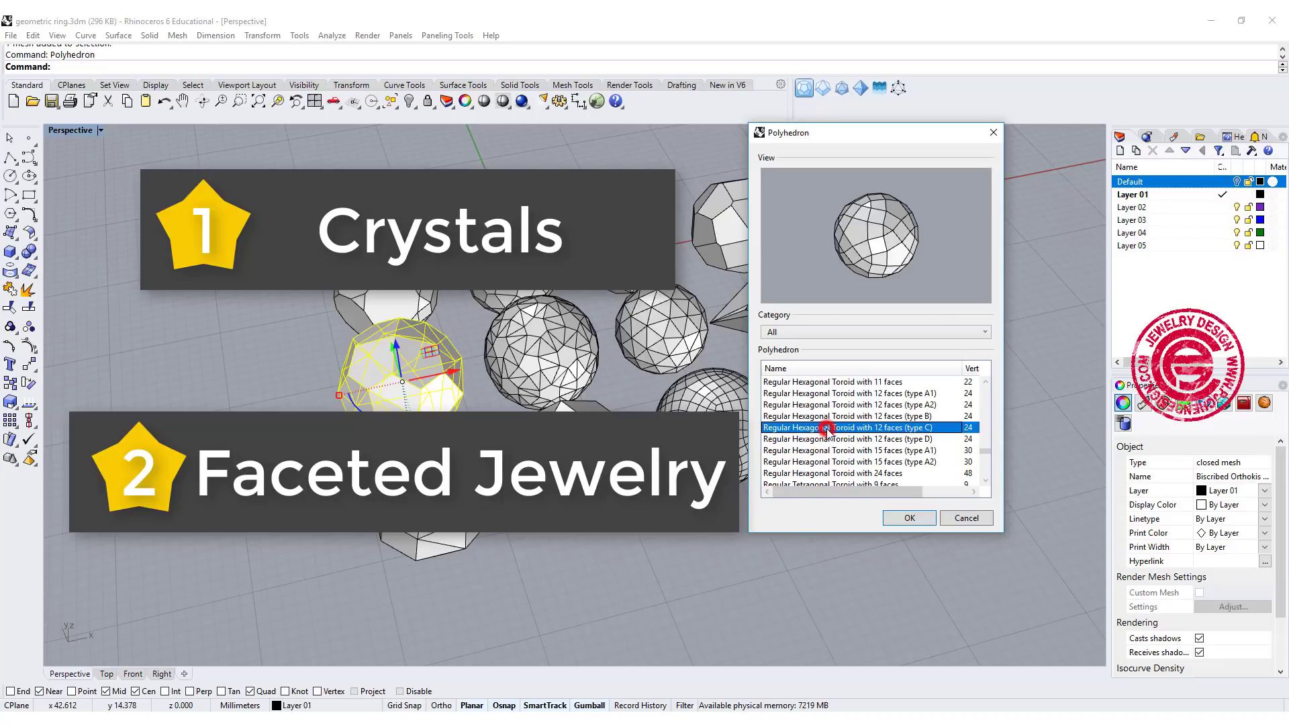
pyautogui.click(825, 450)
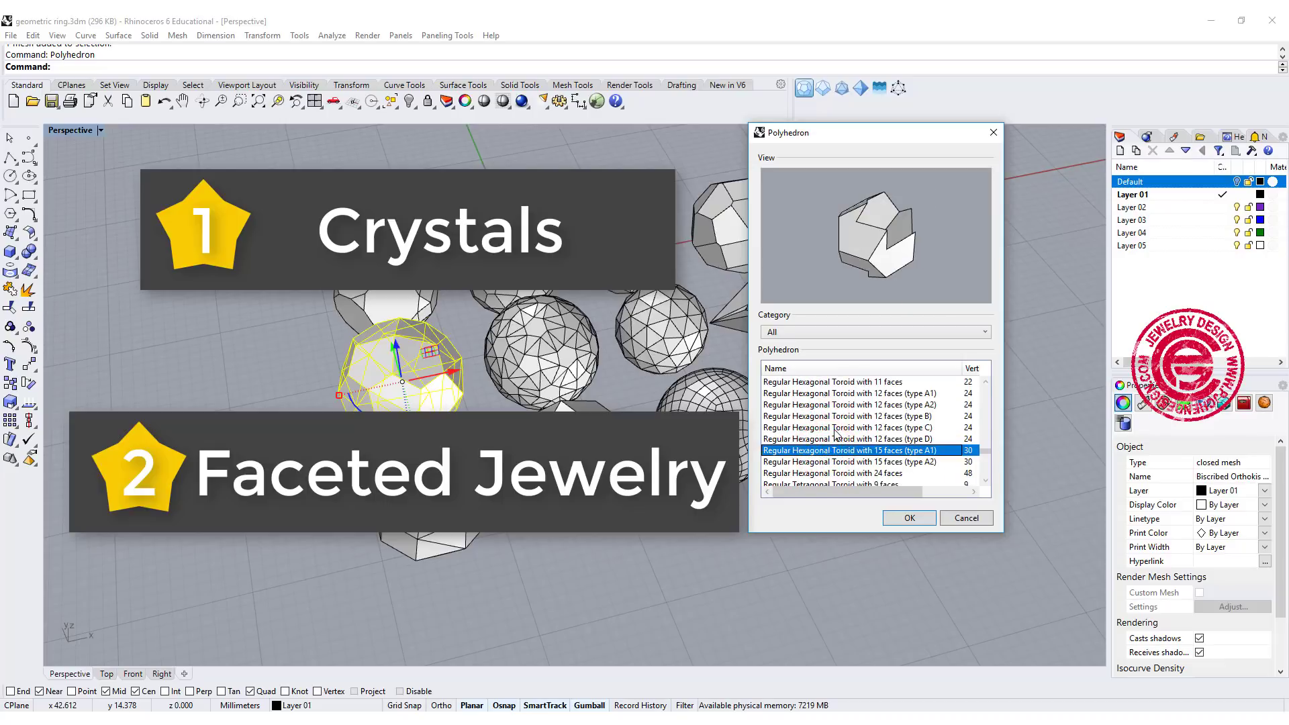
# Step: Close the polyhedron catalogue and select the top-middle faceted polyhedron
pyautogui.click(966, 518)
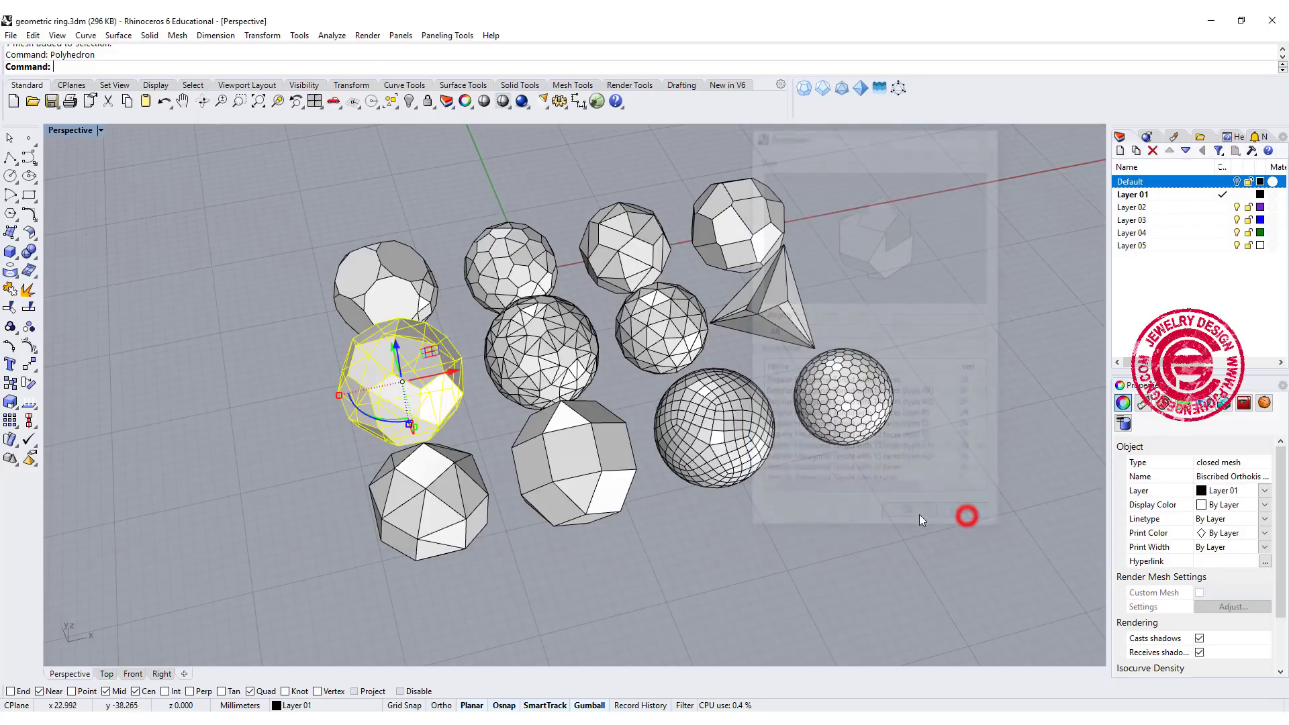
pyautogui.click(829, 535)
pyautogui.moveTo(692, 390)
pyautogui.mouseDown(button='right')
pyautogui.moveTo(634, 424)
pyautogui.moveTo(615, 464)
pyautogui.moveTo(604, 443)
pyautogui.mouseUp(button='right')
pyautogui.scroll(3, 544, 275)
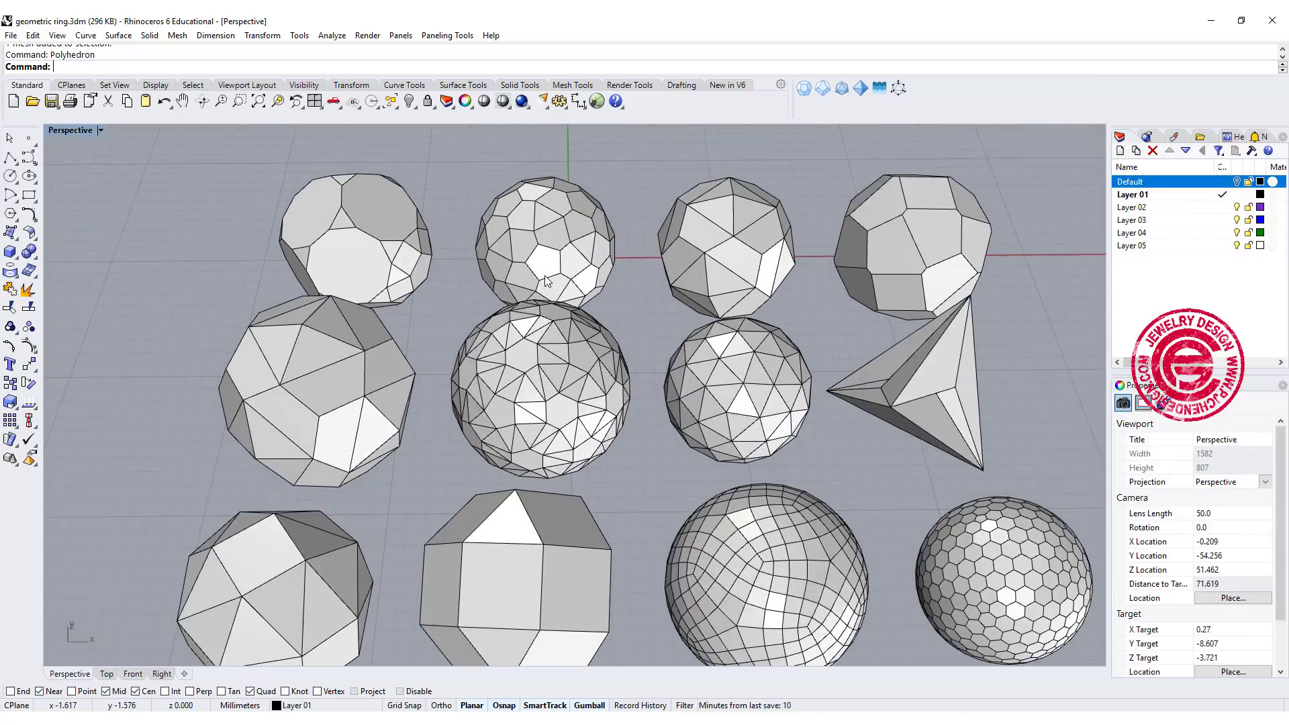
pyautogui.scroll(2, 545, 275)
pyautogui.click(569, 250)
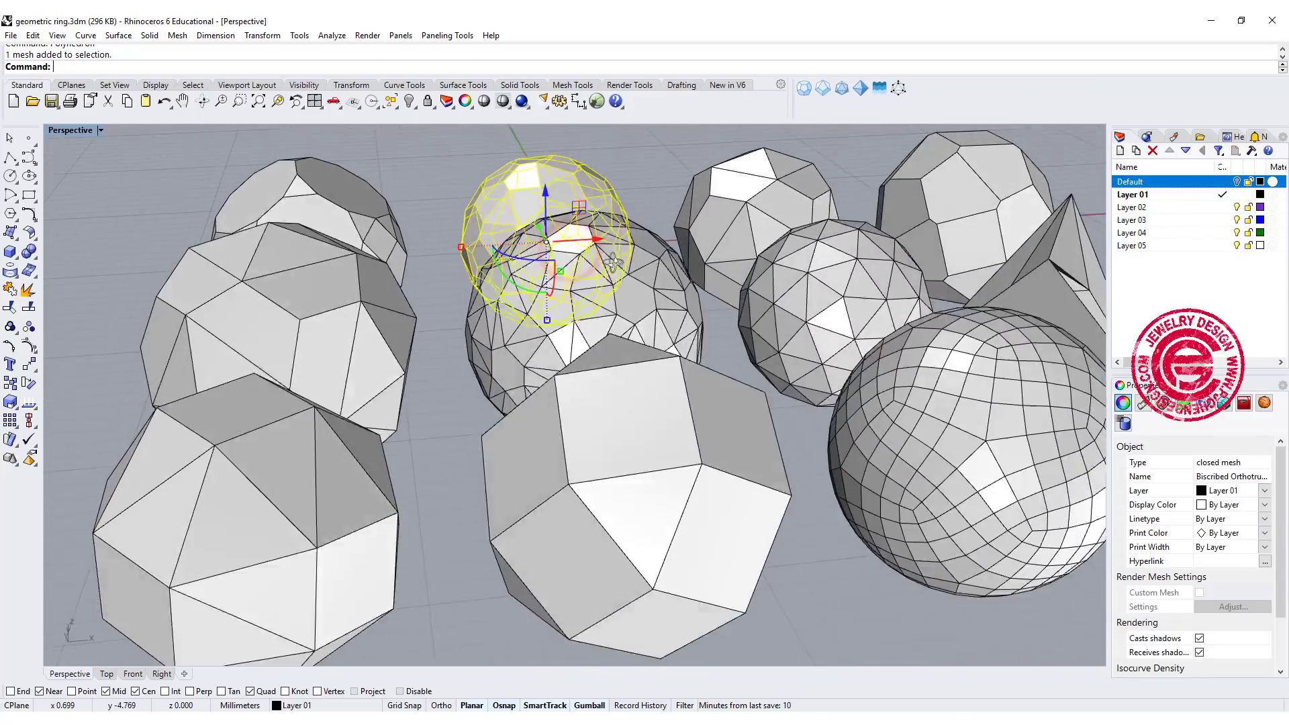
pyautogui.moveTo(569, 251)
pyautogui.mouseDown(button='right')
pyautogui.moveTo(616, 329)
pyautogui.moveTo(597, 304)
pyautogui.mouseUp(button='right')
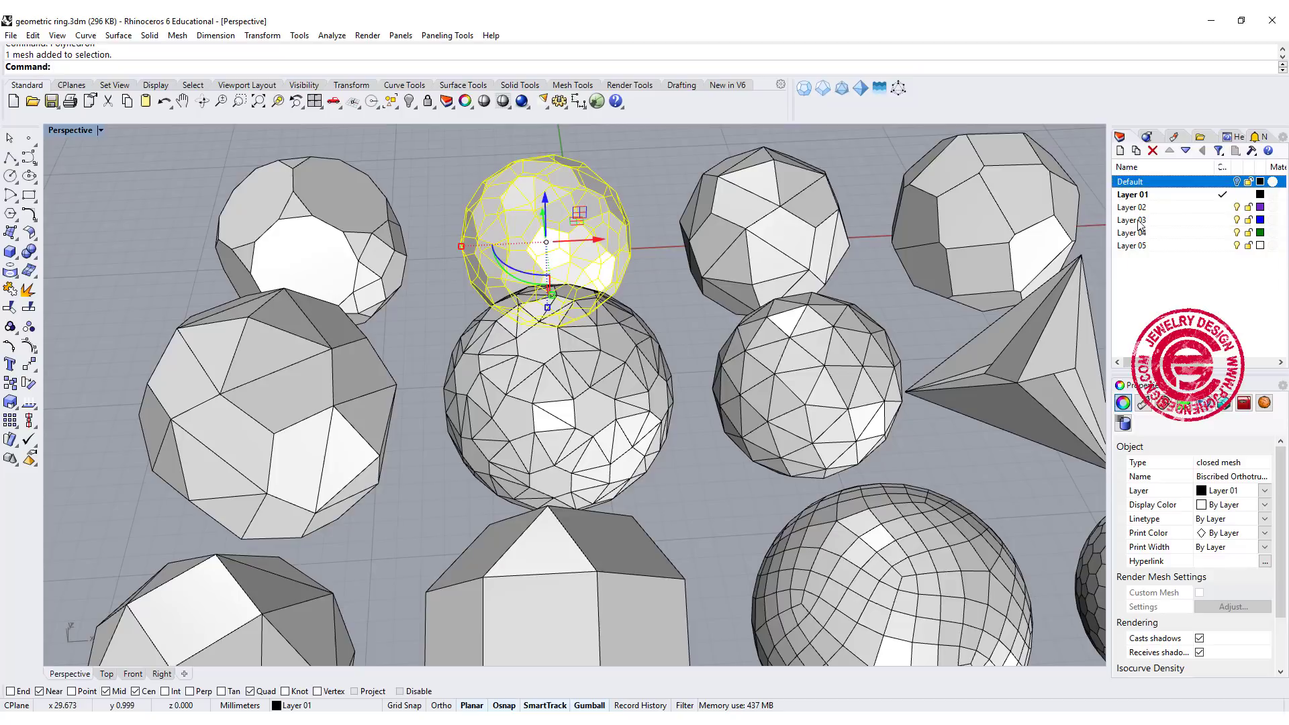
# Step: Copy the polyhedron to Layer 02, hide Layer 01's grey meshes, and check the sphere
pyautogui.click(1155, 208)
pyautogui.rightClick(1155, 207)
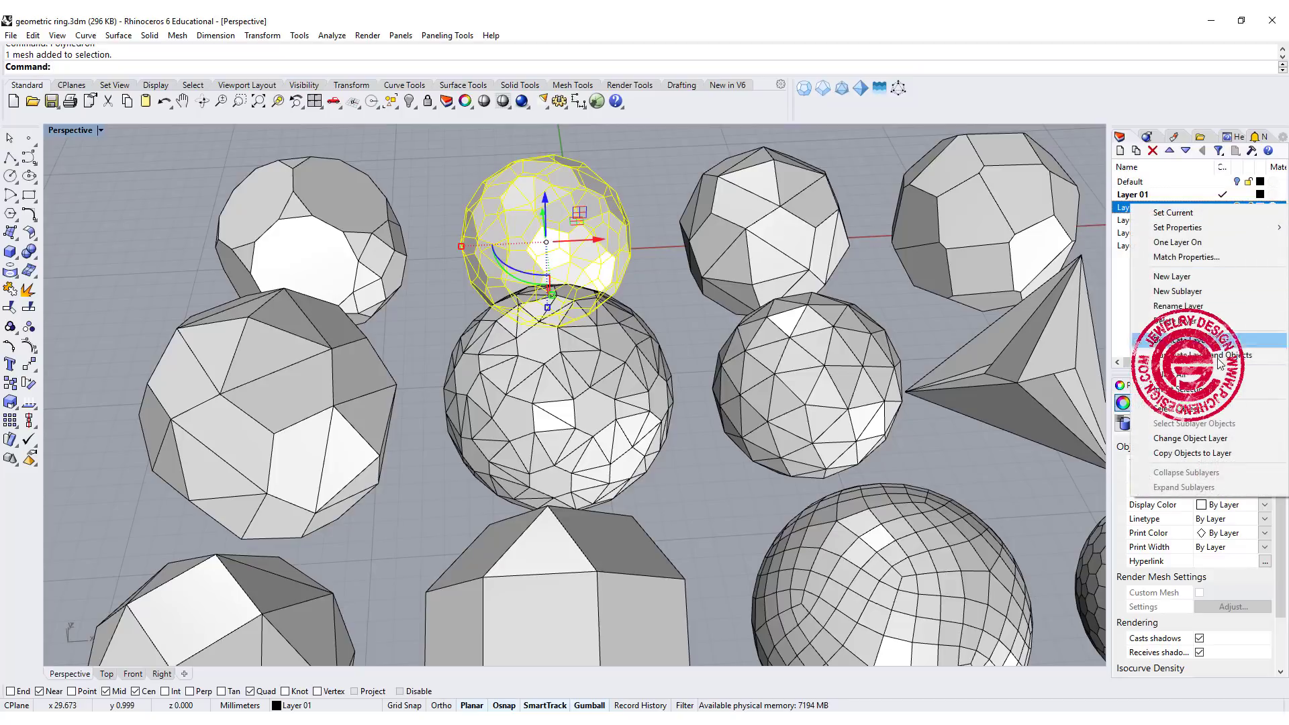
pyautogui.click(1204, 455)
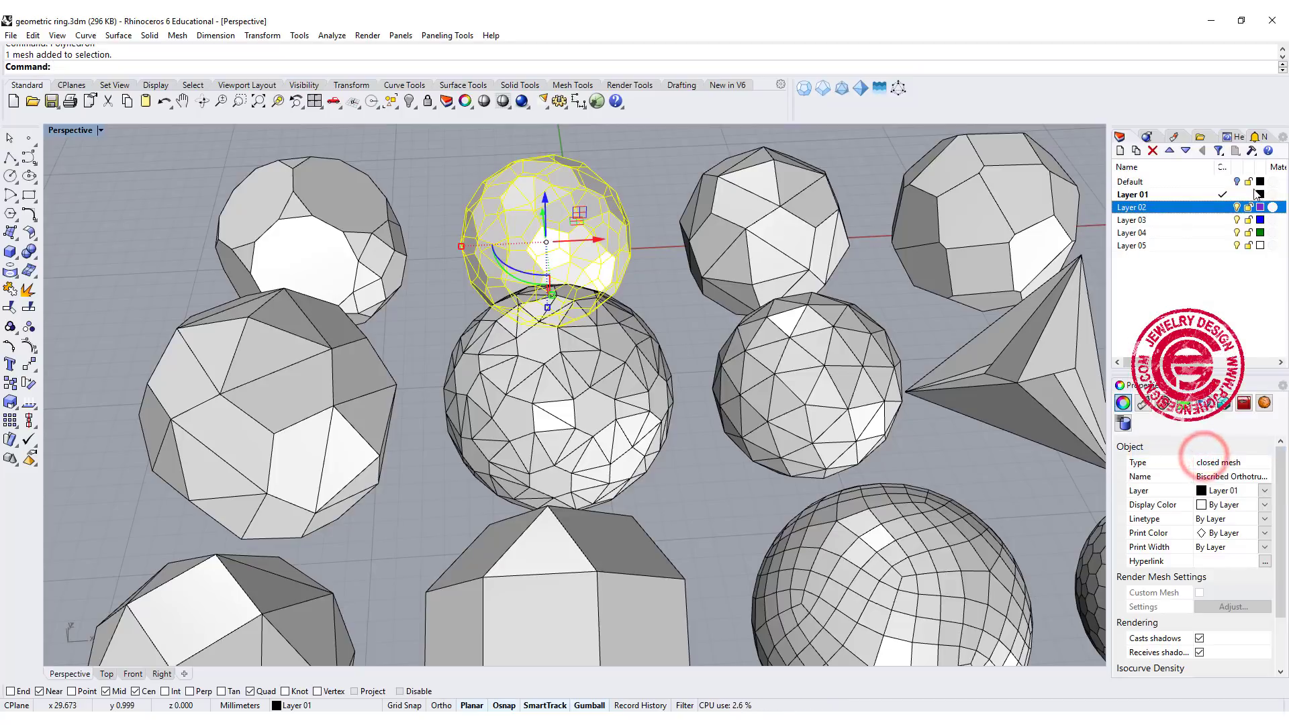
pyautogui.click(1237, 194)
pyautogui.scroll(-3, 785, 276)
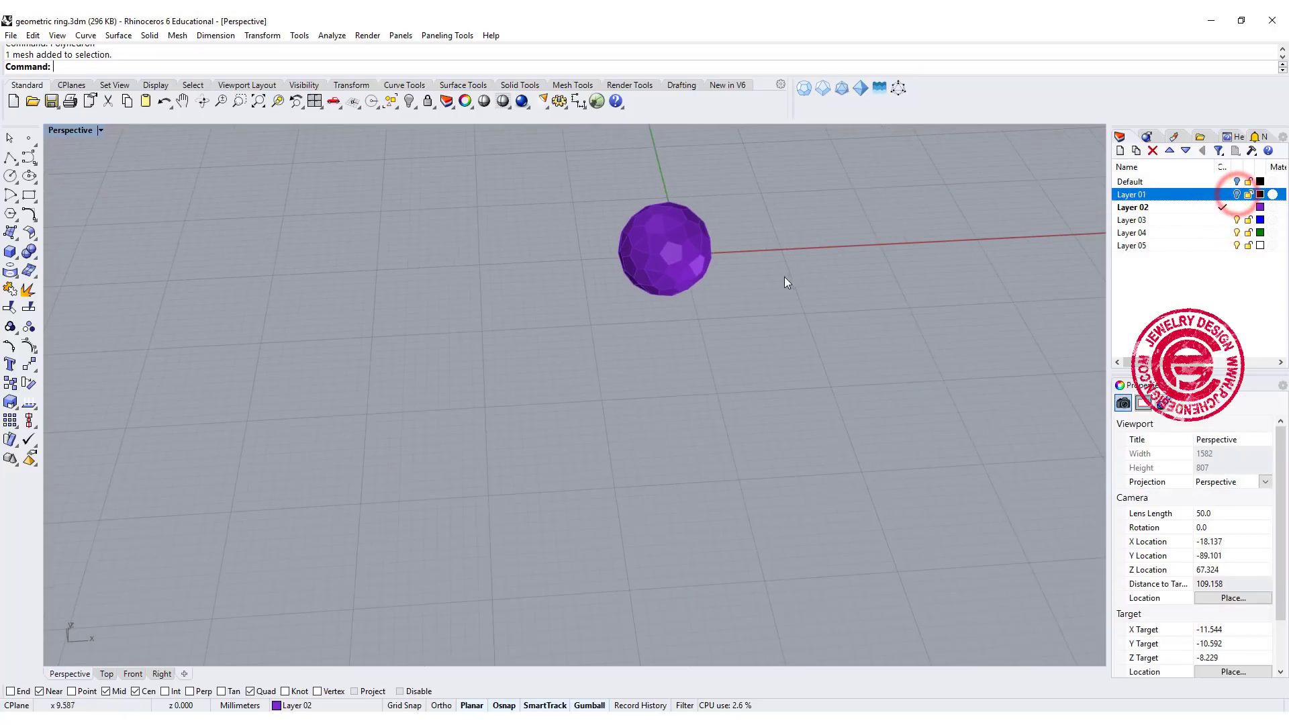
pyautogui.scroll(4, 697, 255)
pyautogui.click(1265, 208)
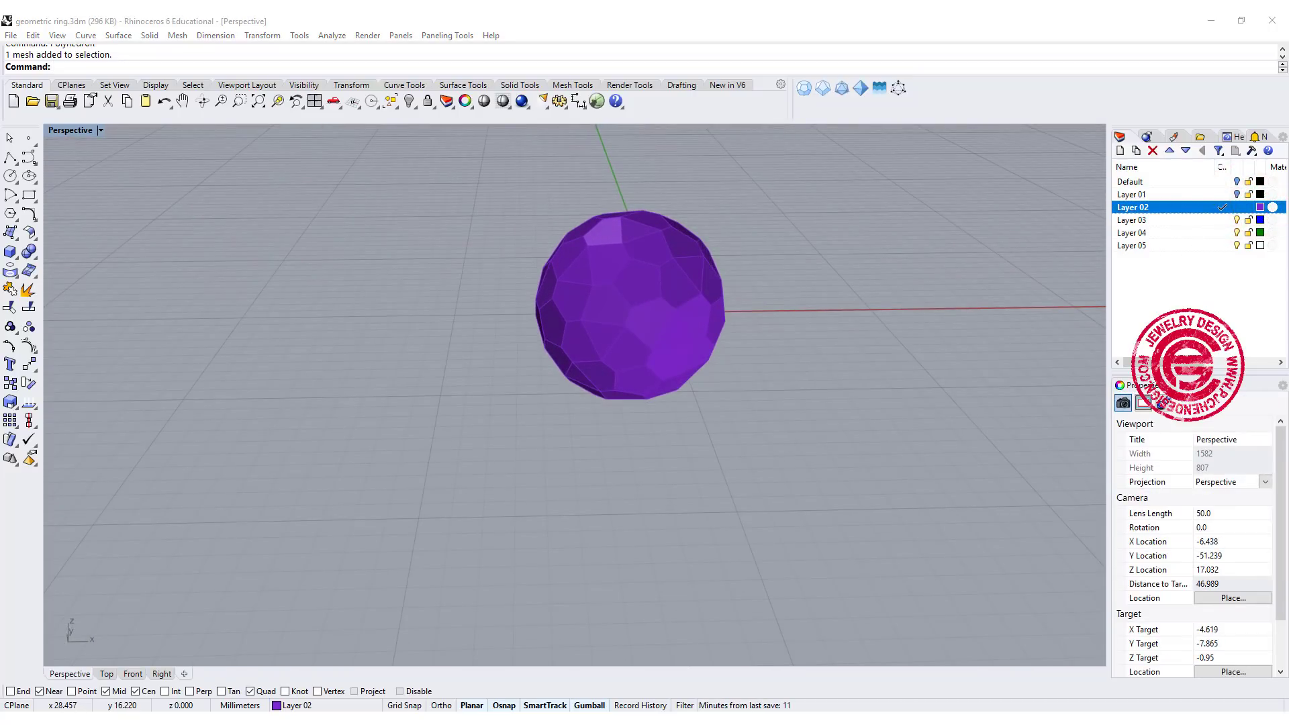
pyautogui.scroll(2, 780, 339)
pyautogui.scroll(2, 735, 319)
pyautogui.scroll(2, 702, 369)
pyautogui.click(575, 315)
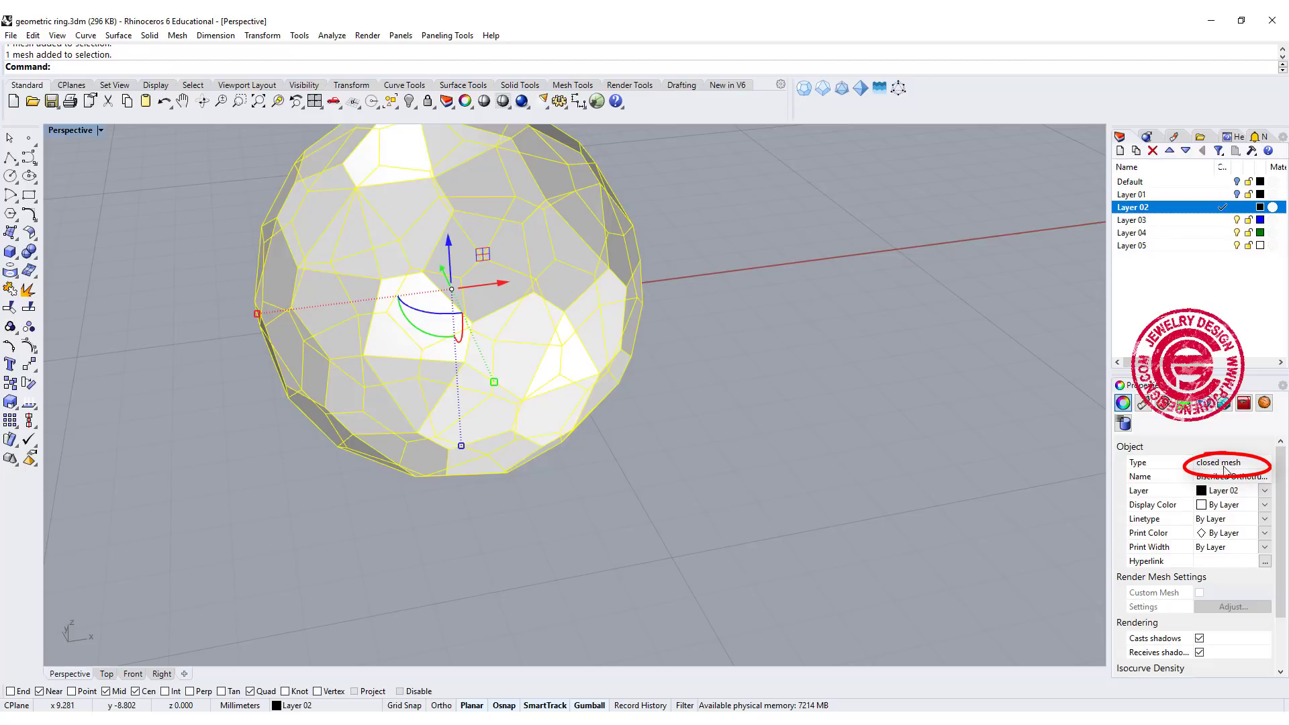
pyautogui.click(864, 403)
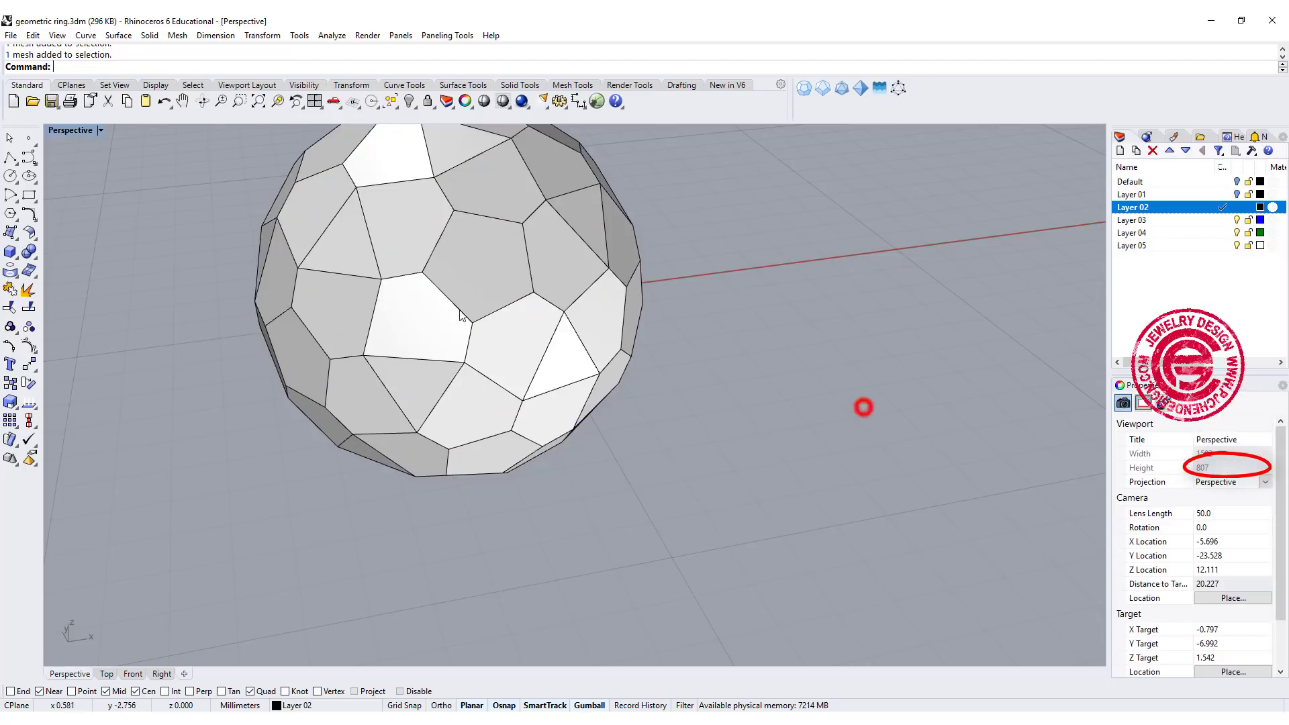
# Step: Restore four views and center the sphere mesh on the origin with Align Centers
pyautogui.click(71, 129)
pyautogui.doubleClick(71, 130)
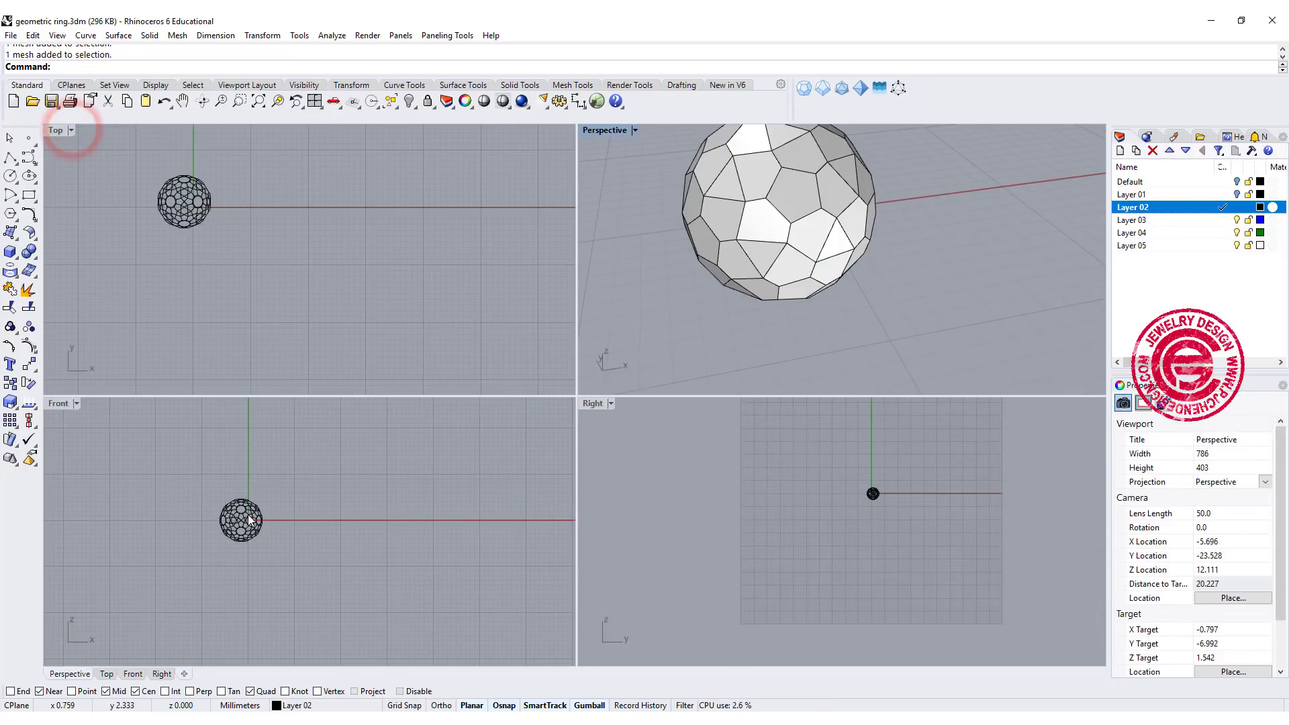
pyautogui.click(245, 514)
pyautogui.click(252, 525)
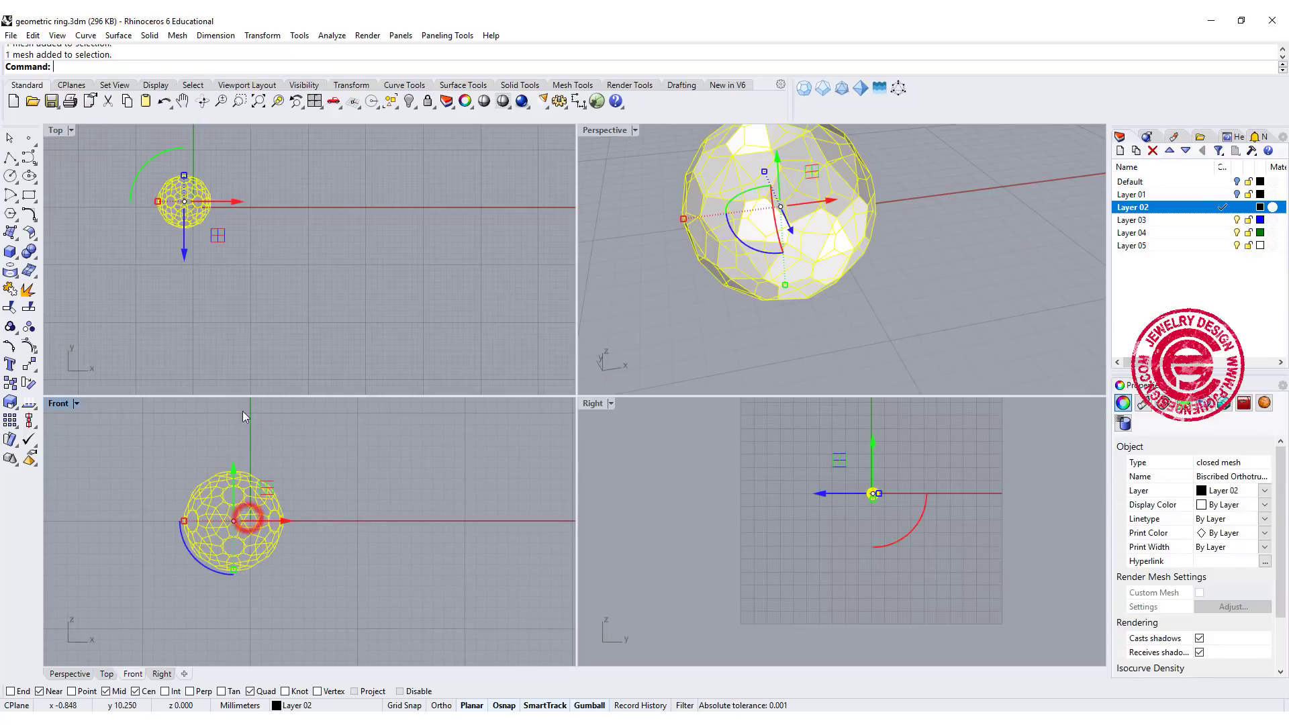
pyautogui.click(29, 424)
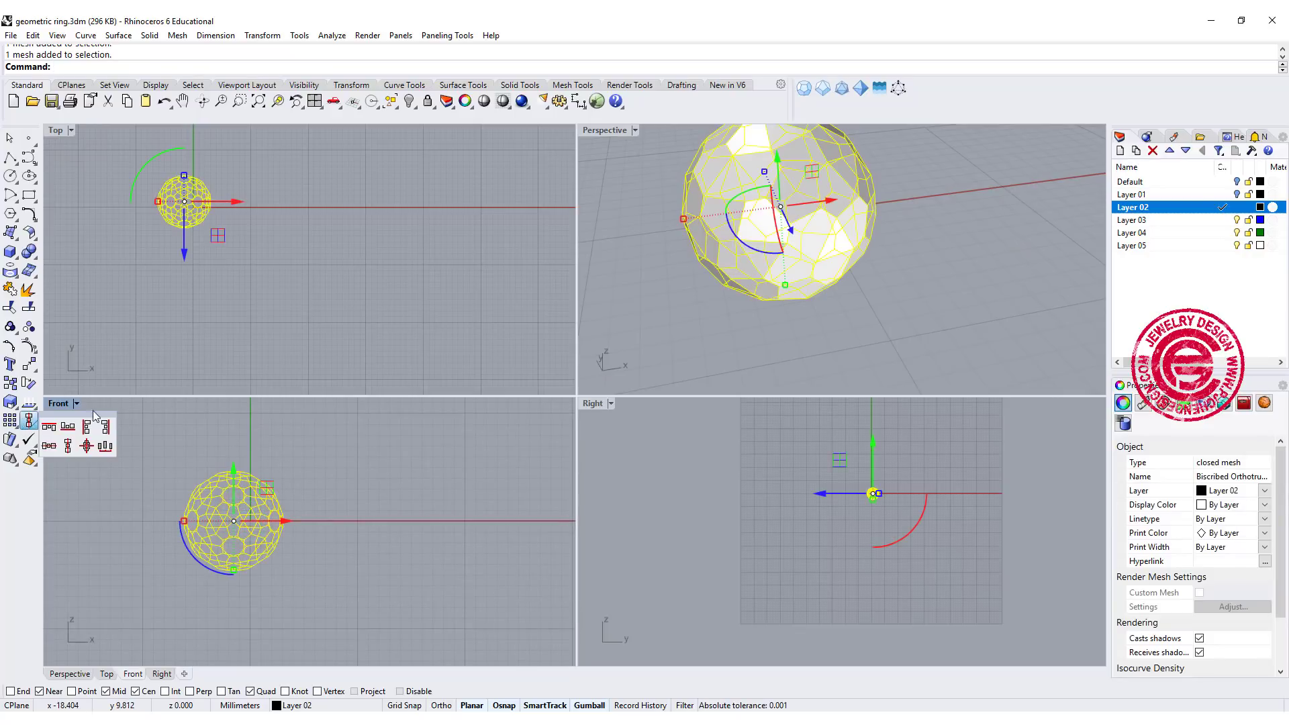
pyautogui.click(87, 447)
pyautogui.write('0')
pyautogui.press('Return')
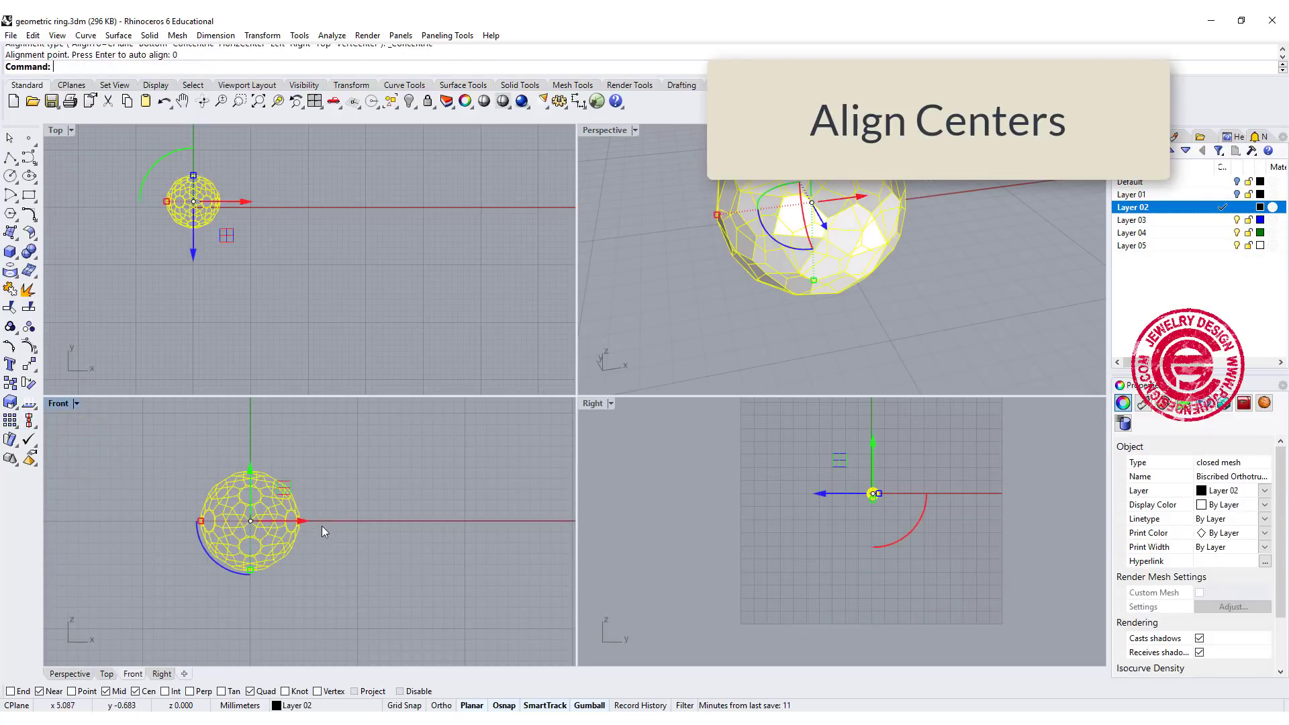
# Step: Repeat the center alignment on the sphere and reselect the mesh
pyautogui.click(417, 524)
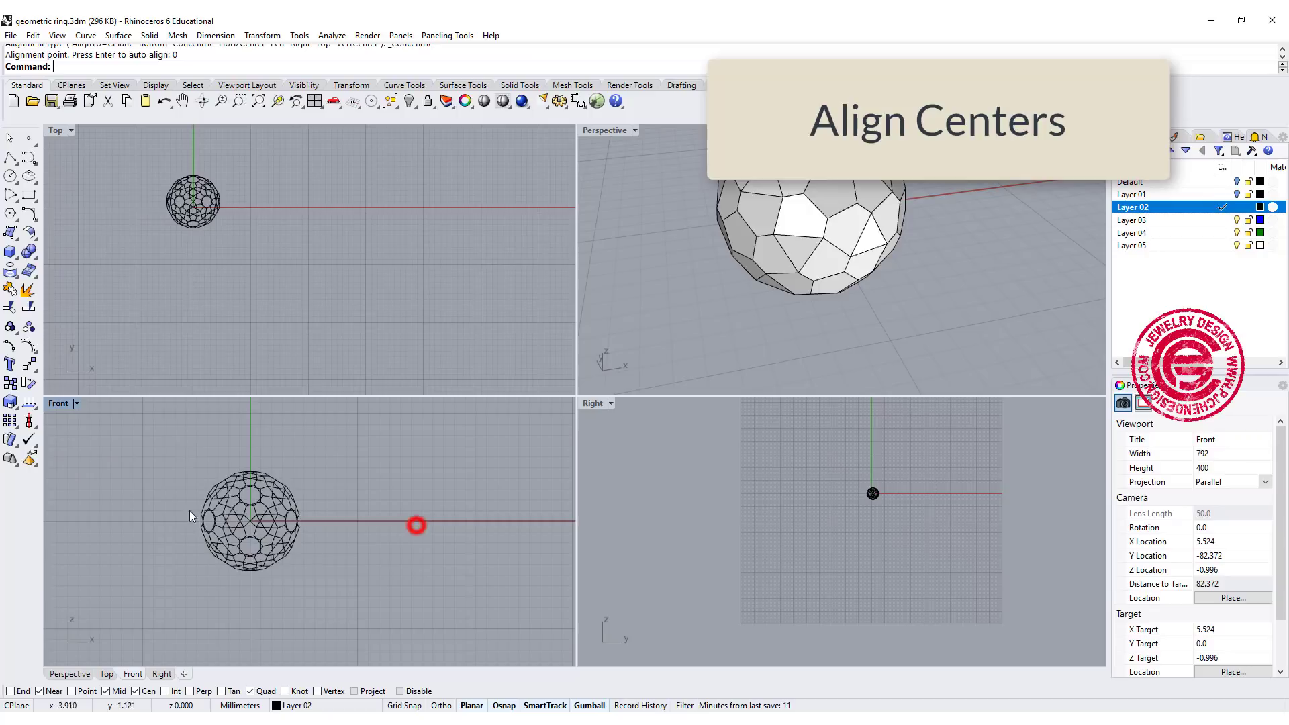
pyautogui.click(208, 213)
pyautogui.press('Return')
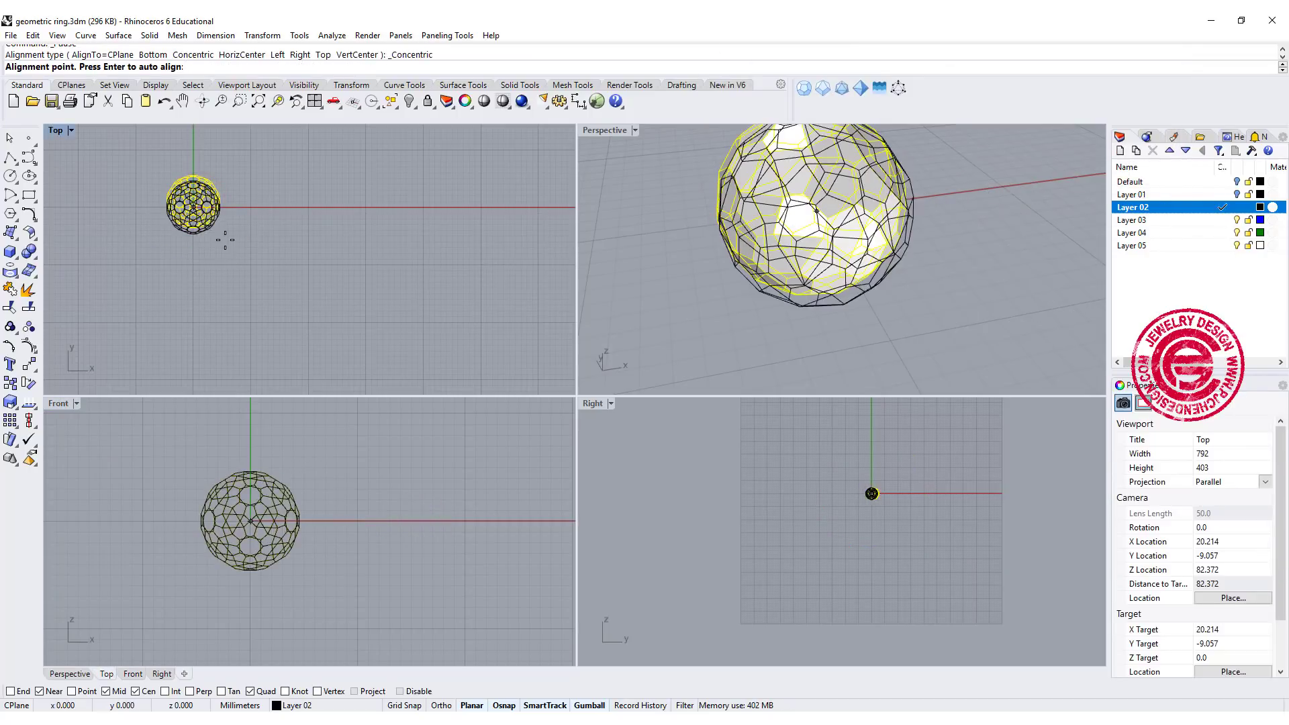
pyautogui.write('0')
pyautogui.press('Return')
pyautogui.click(251, 231)
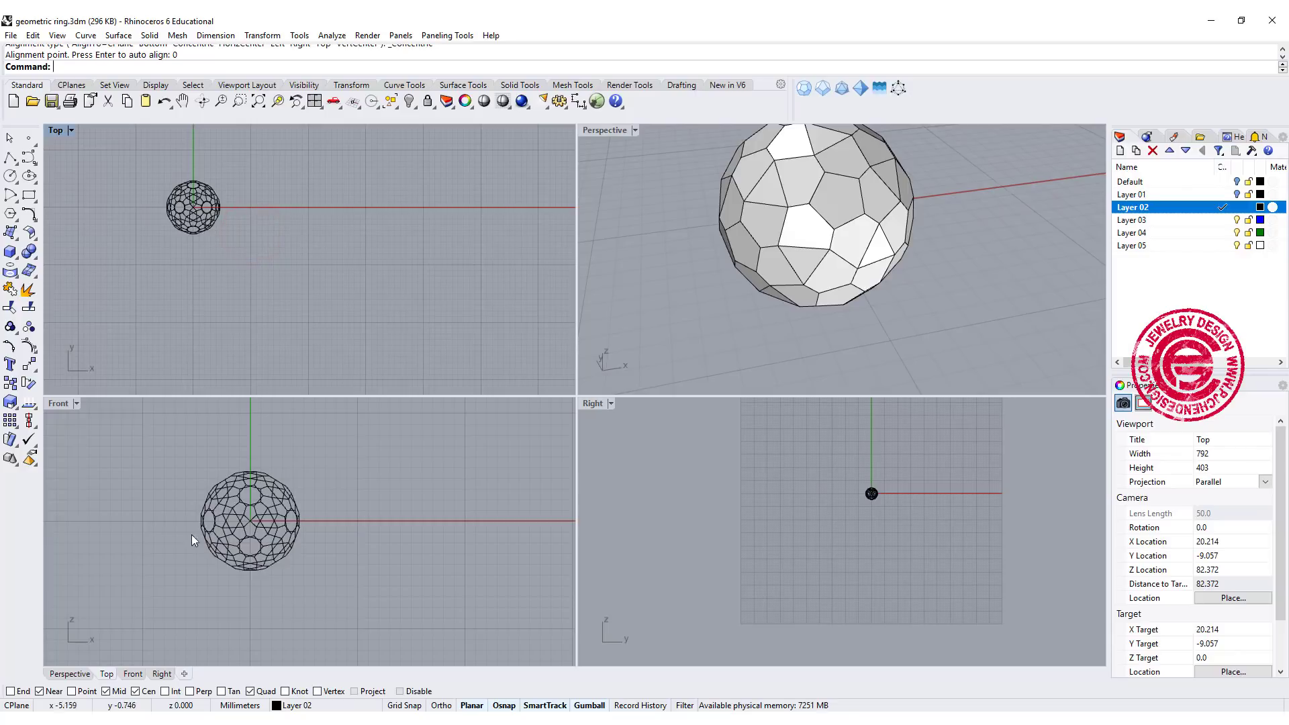
pyautogui.scroll(2, 259, 545)
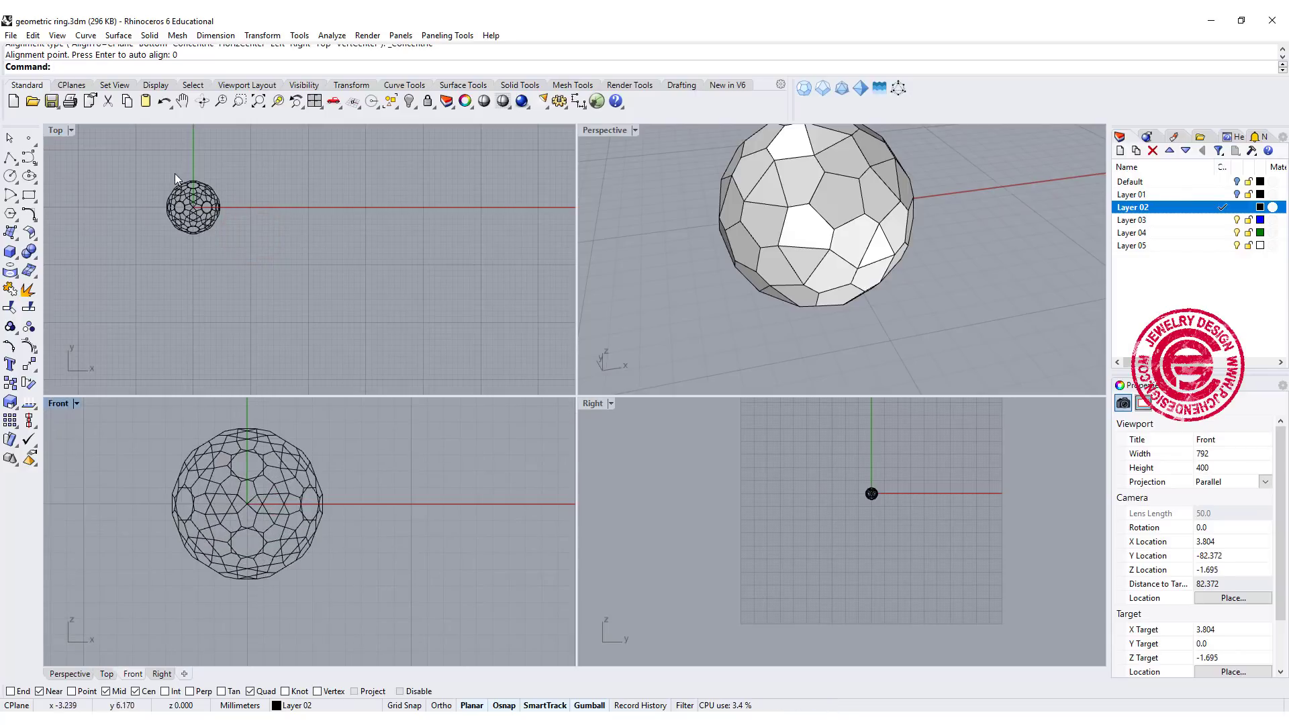
pyautogui.click(246, 448)
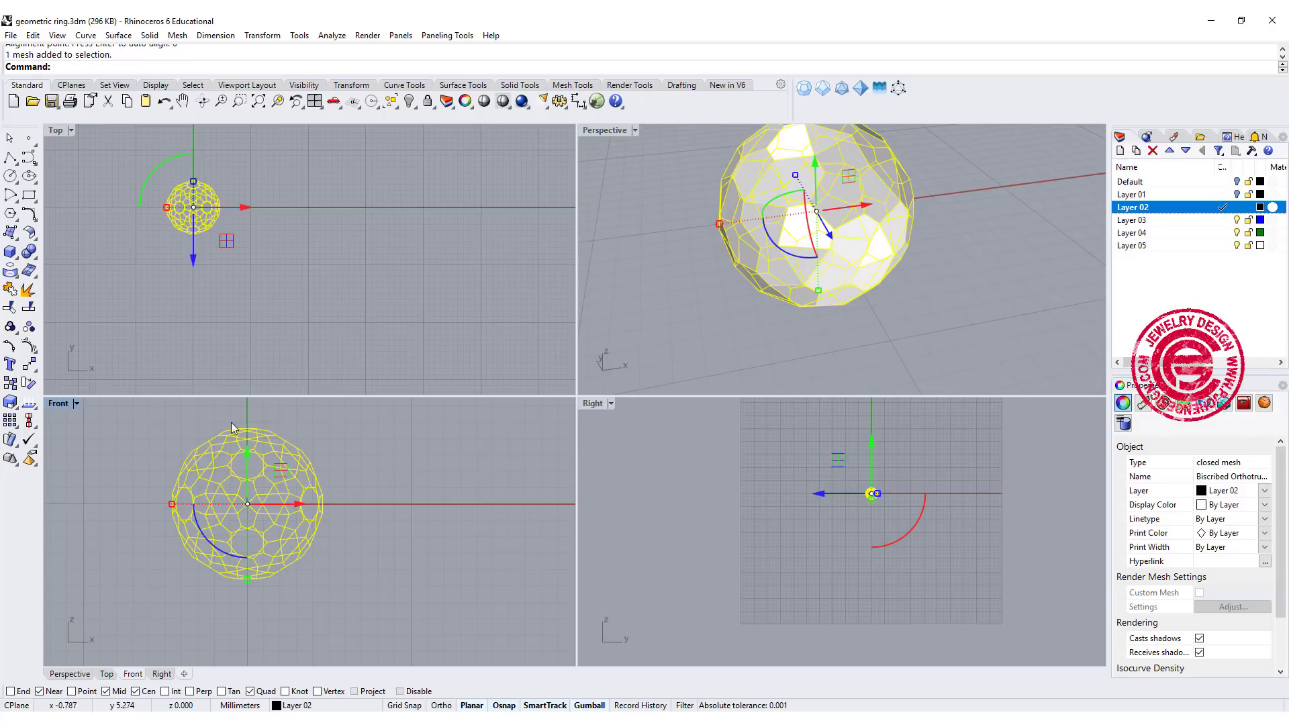
# Step: Draw a 16 mm diameter circle centered at the origin in the maximized Front view
pyautogui.doubleClick(50, 405)
pyautogui.scroll(-4, 633, 436)
pyautogui.click(8, 176)
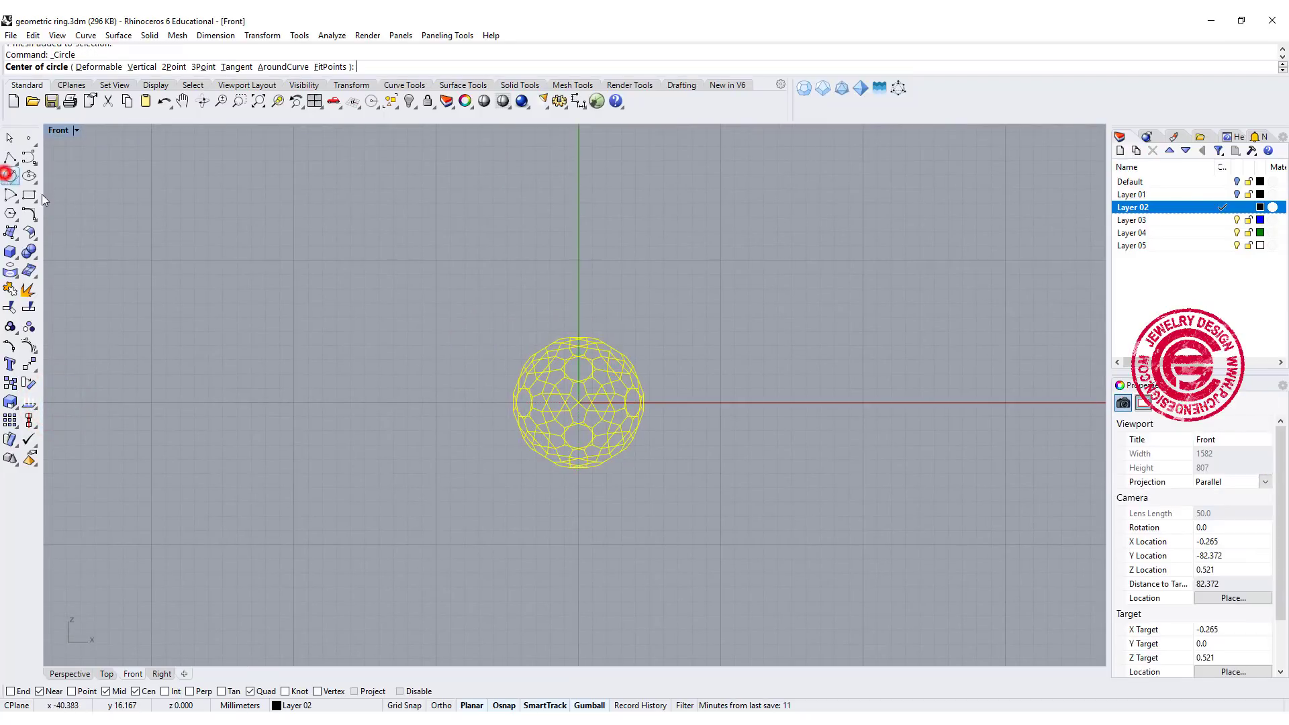
pyautogui.click(579, 403)
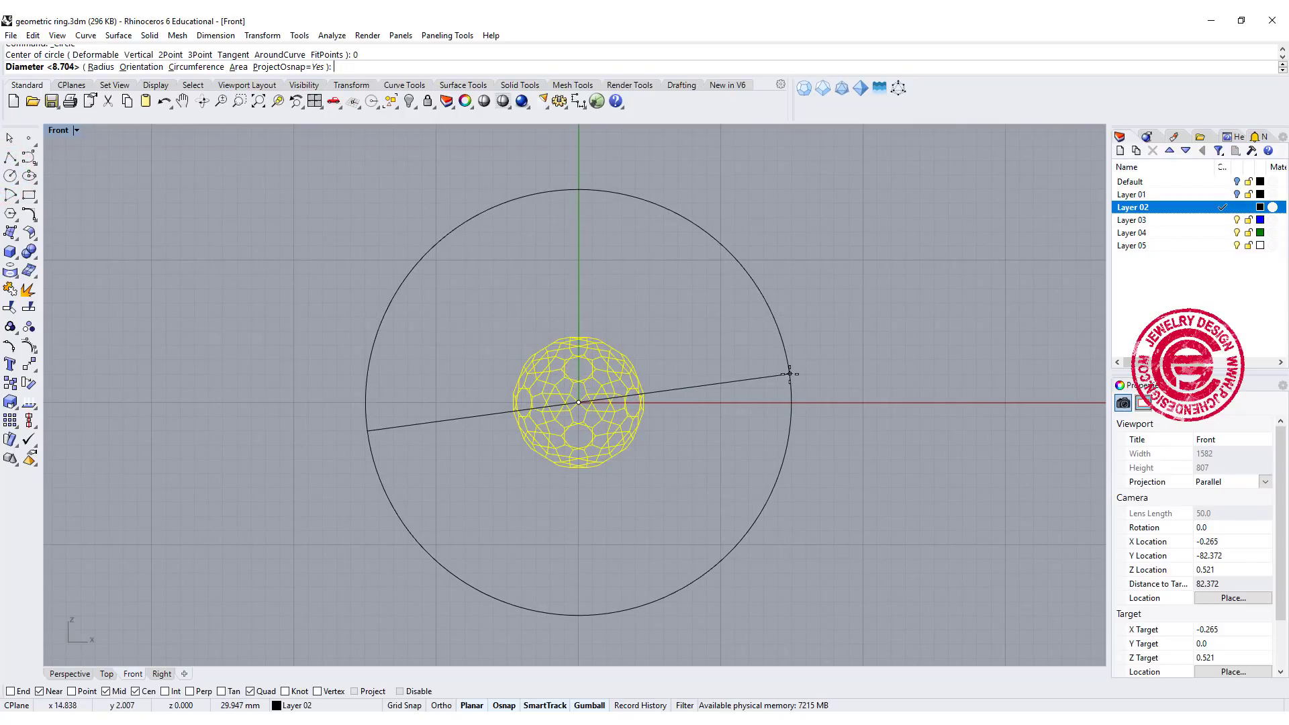
pyautogui.write('16')
pyautogui.press('Return')
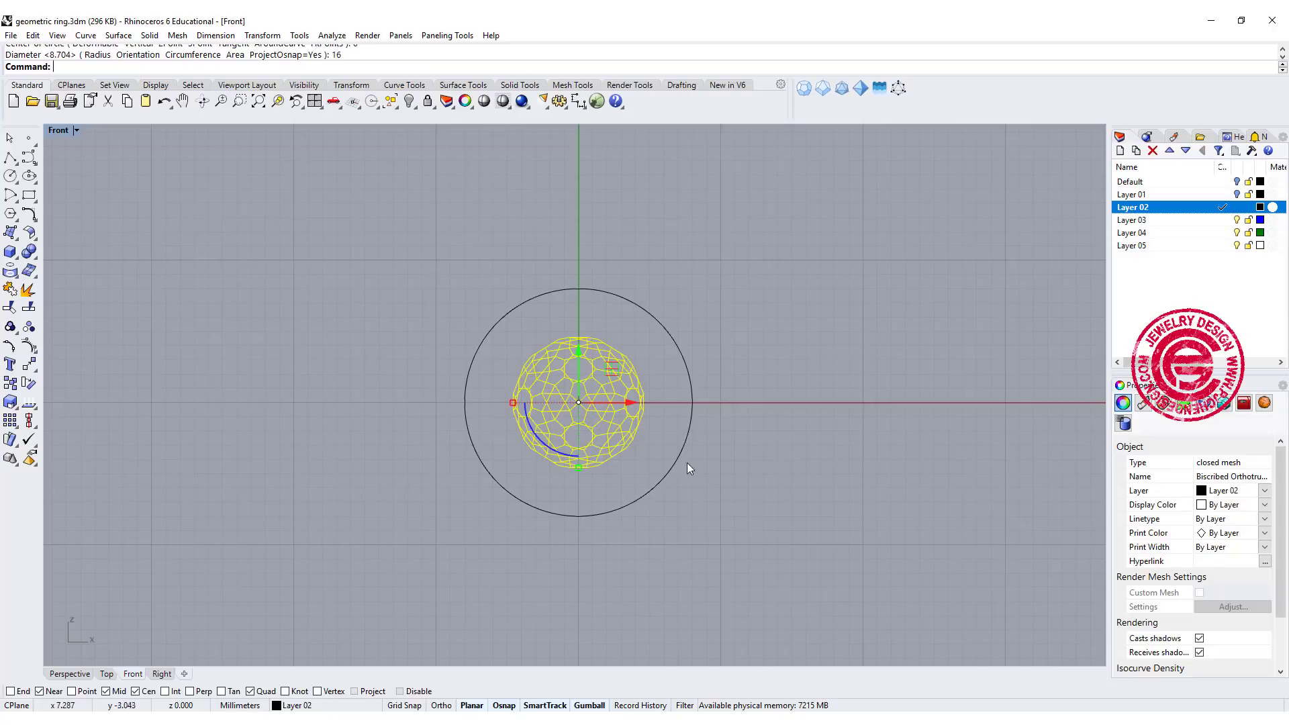
# Step: Scale the faceted sphere up with the gumball so it surrounds the circle
pyautogui.click(686, 466)
pyautogui.click(604, 442)
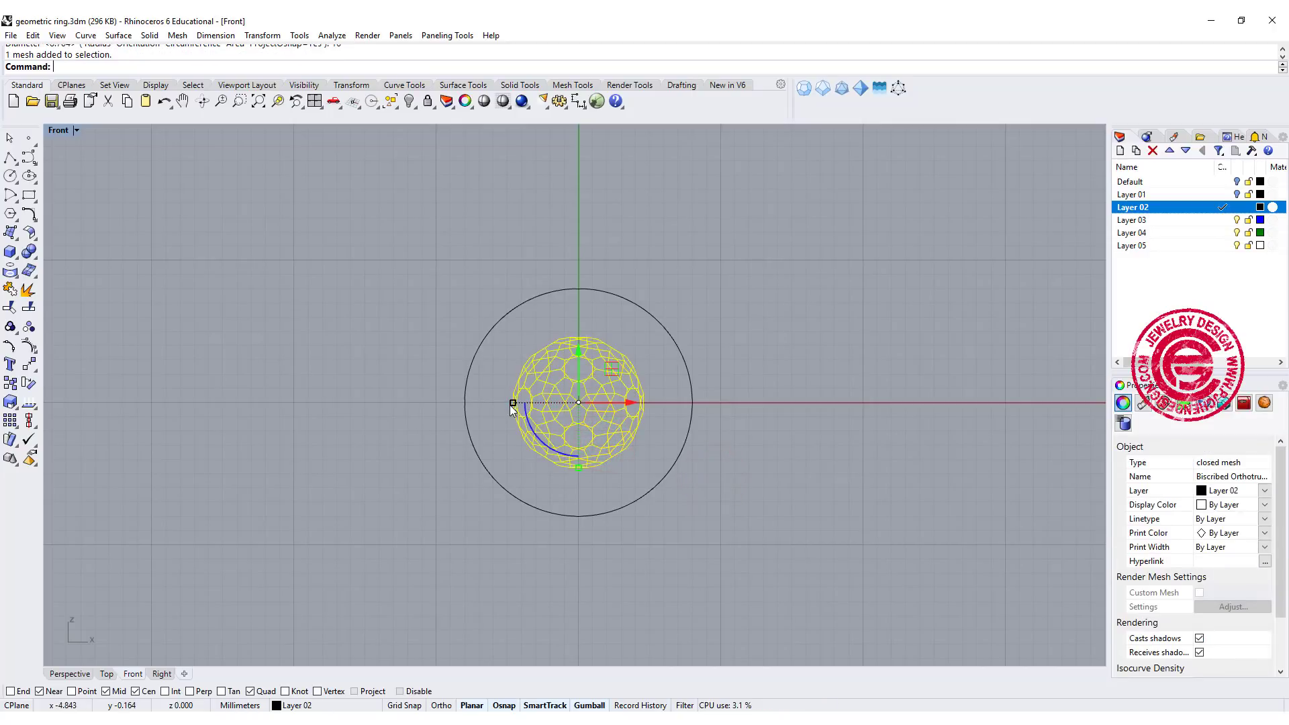
pyautogui.moveTo(510, 404)
pyautogui.mouseDown()
pyautogui.moveTo(438, 384)
pyautogui.moveTo(443, 394)
pyautogui.mouseUp()
pyautogui.click(727, 384)
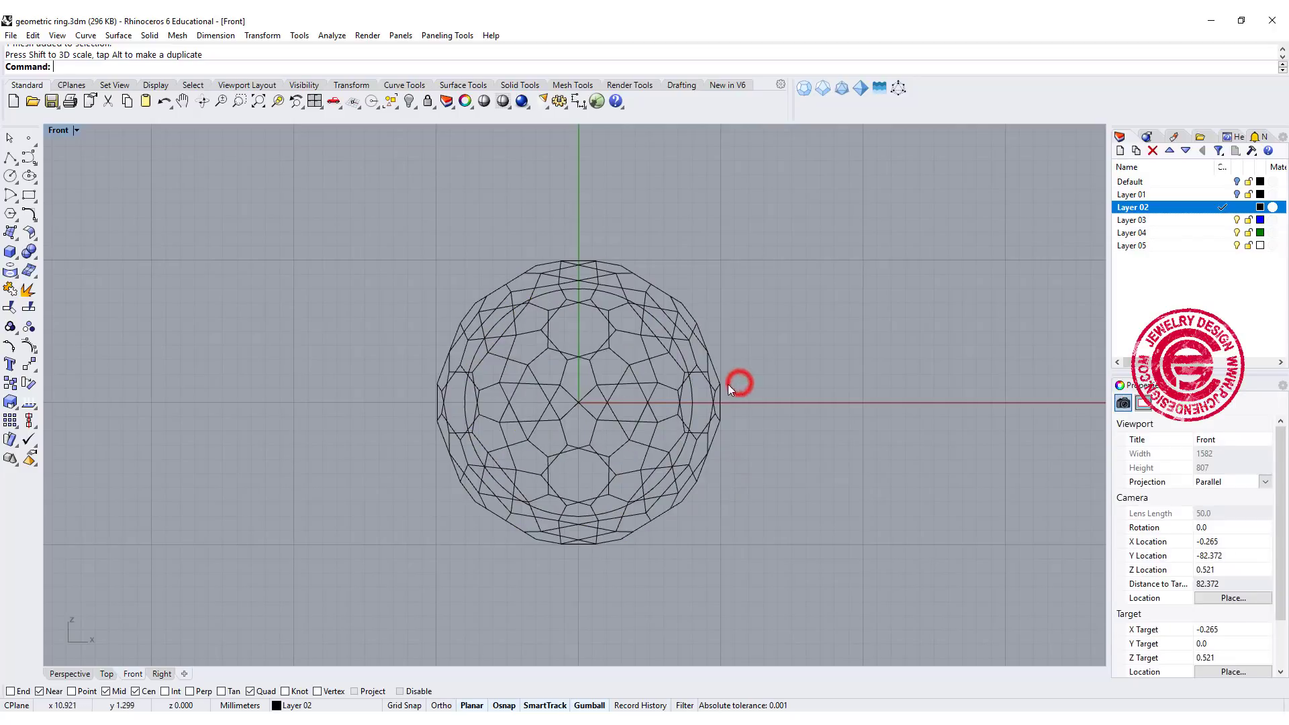
pyautogui.click(692, 371)
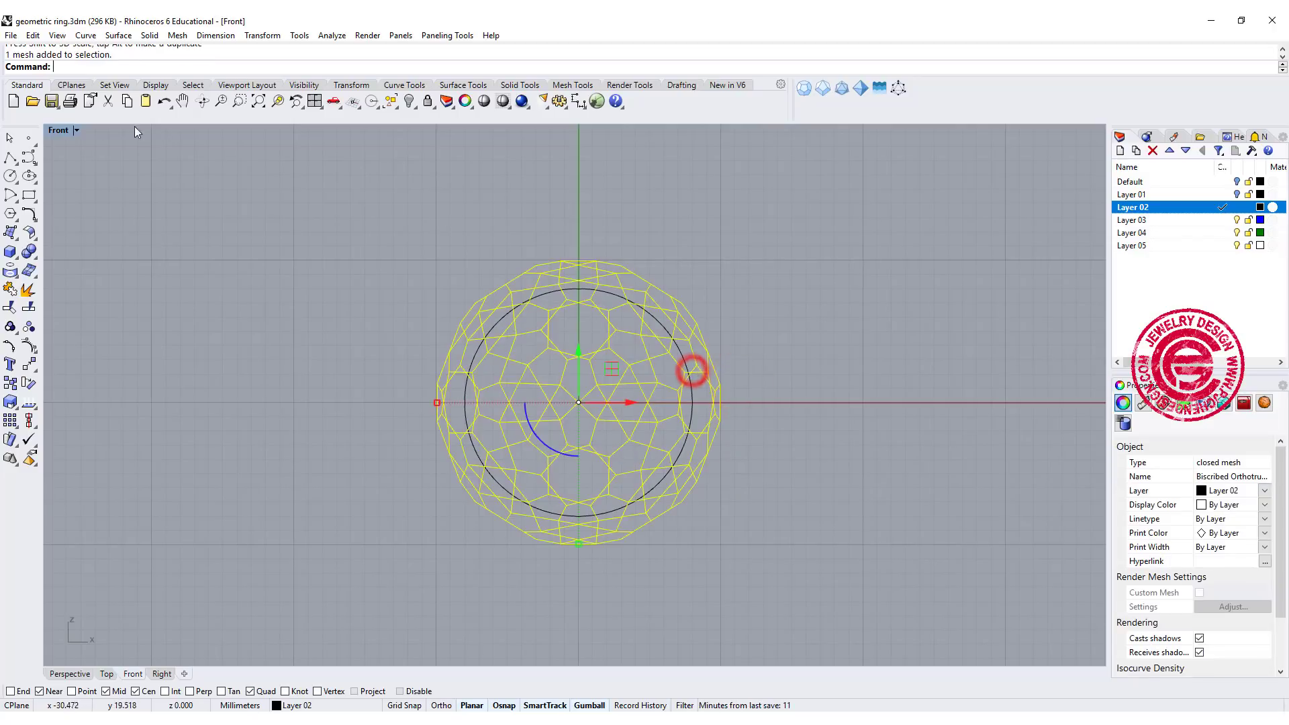
# Step: Restore four views, flatten the sphere along its depth, and select the inner circle
pyautogui.doubleClick(57, 131)
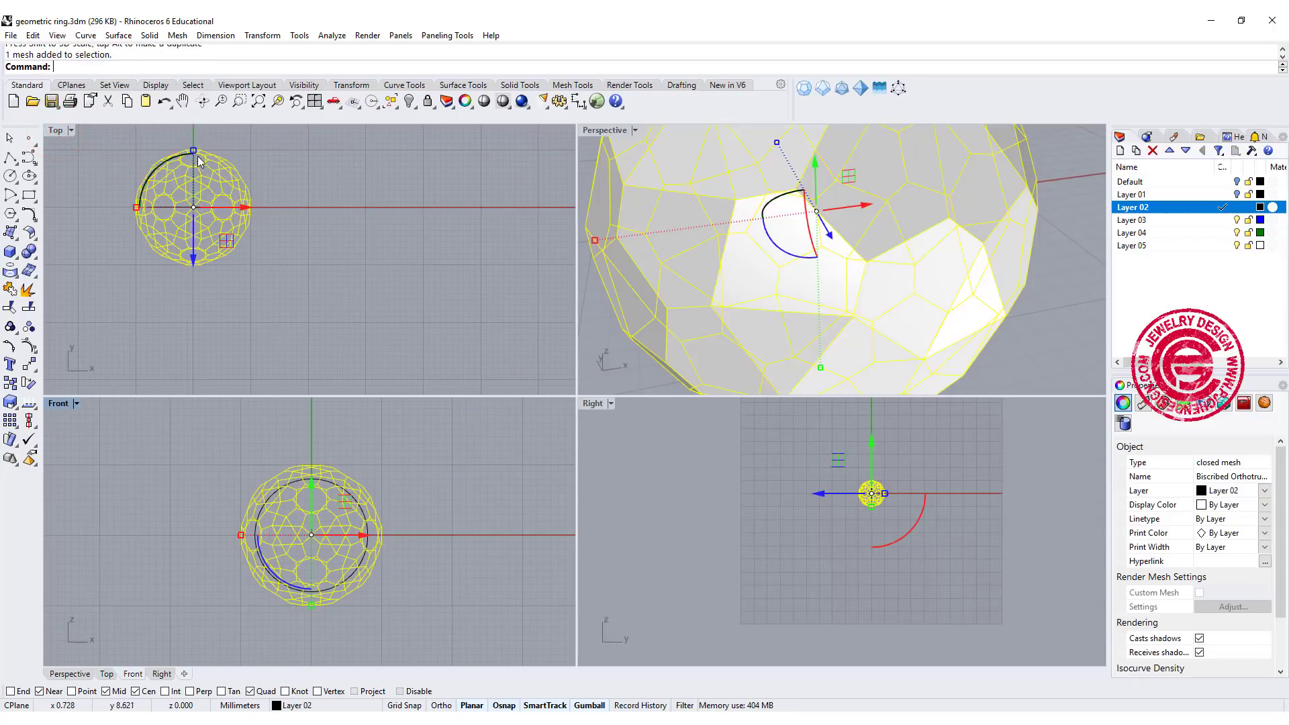
pyautogui.moveTo(194, 152); pyautogui.dragTo(210, 198)
pyautogui.click(296, 263)
pyautogui.scroll(3, 227, 247)
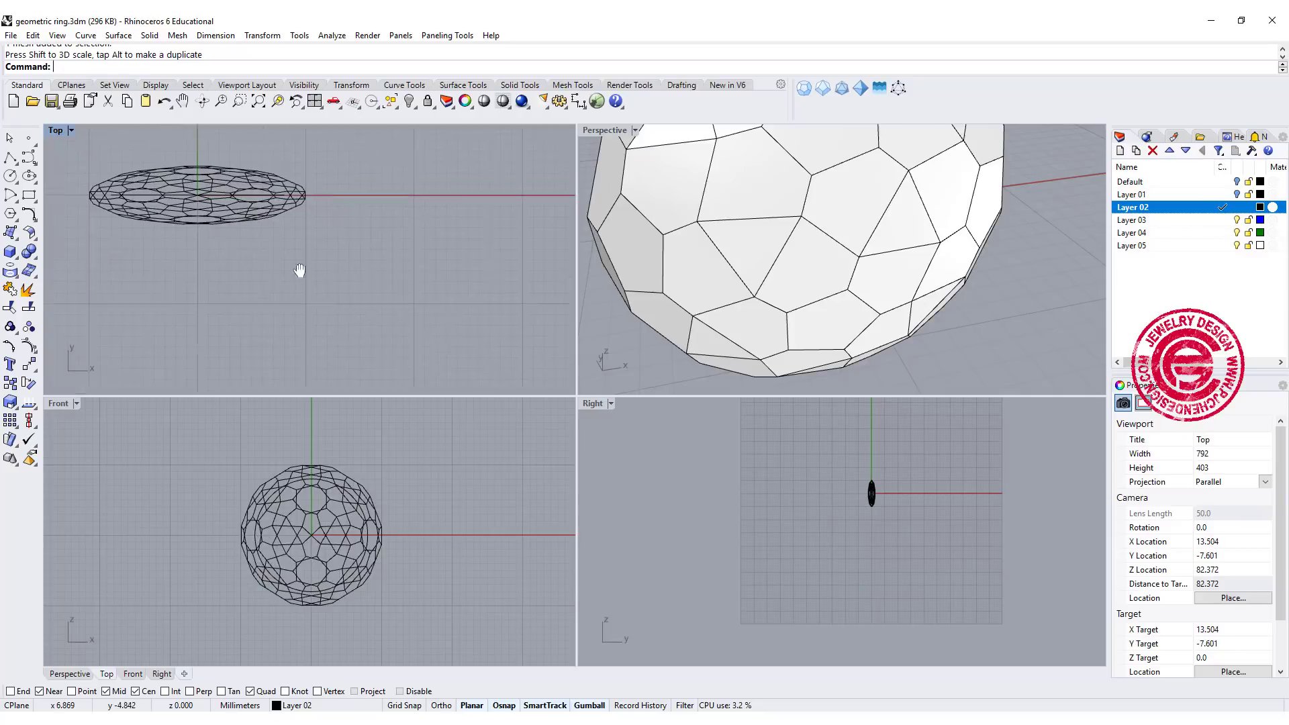
pyautogui.click(359, 520)
pyautogui.click(362, 514)
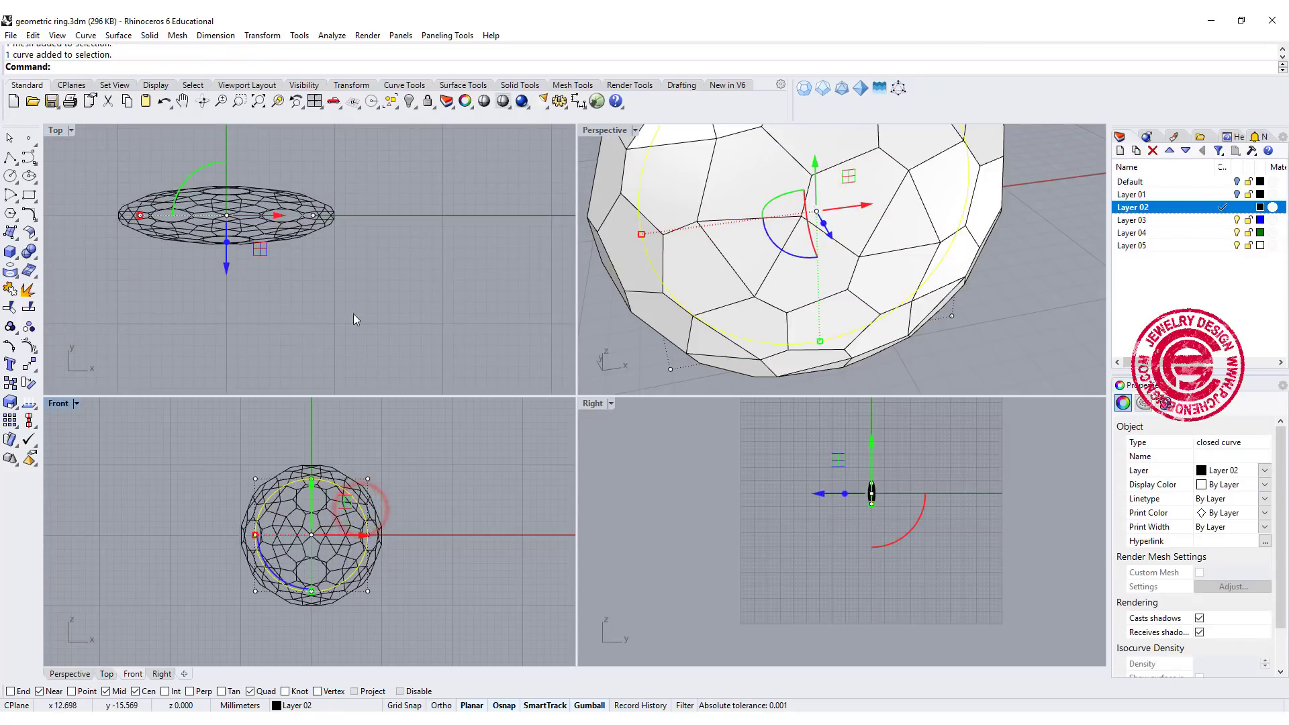
# Step: Extrude the circle straight into a solid cylinder with BothSides set to Yes
pyautogui.click(149, 35)
pyautogui.moveTo(197, 272)
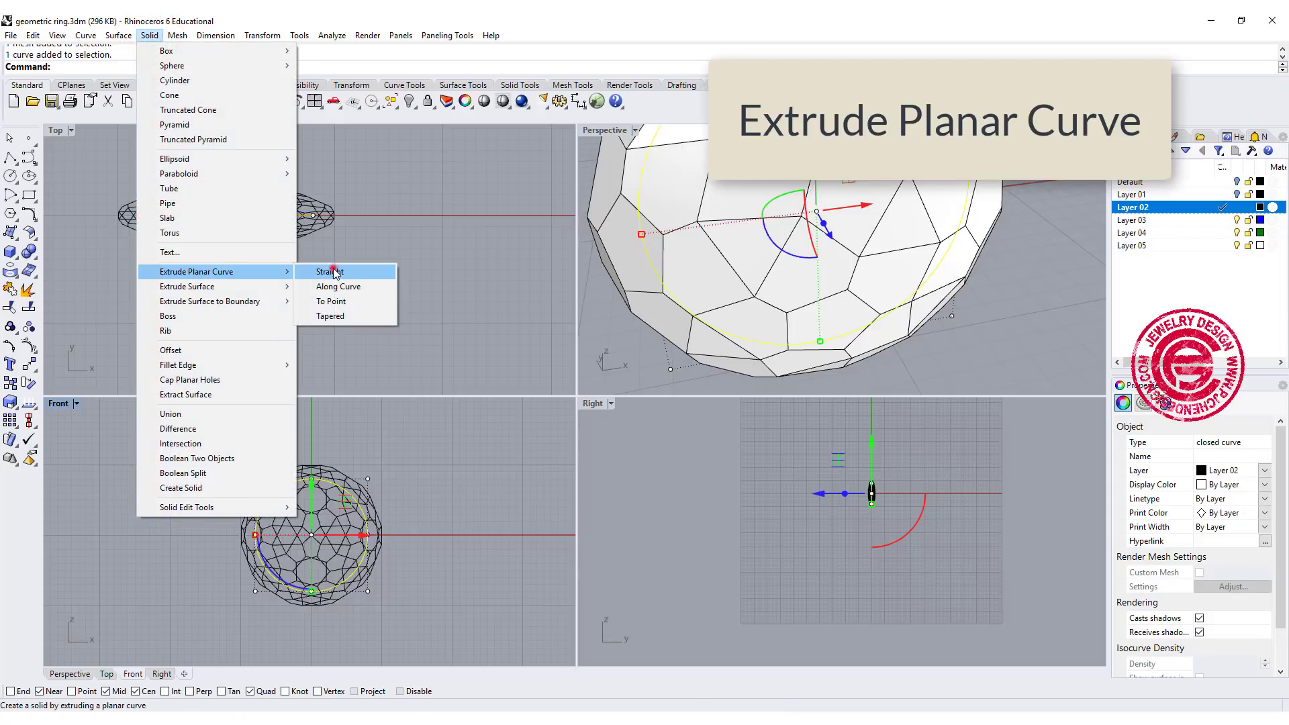
pyautogui.click(331, 271)
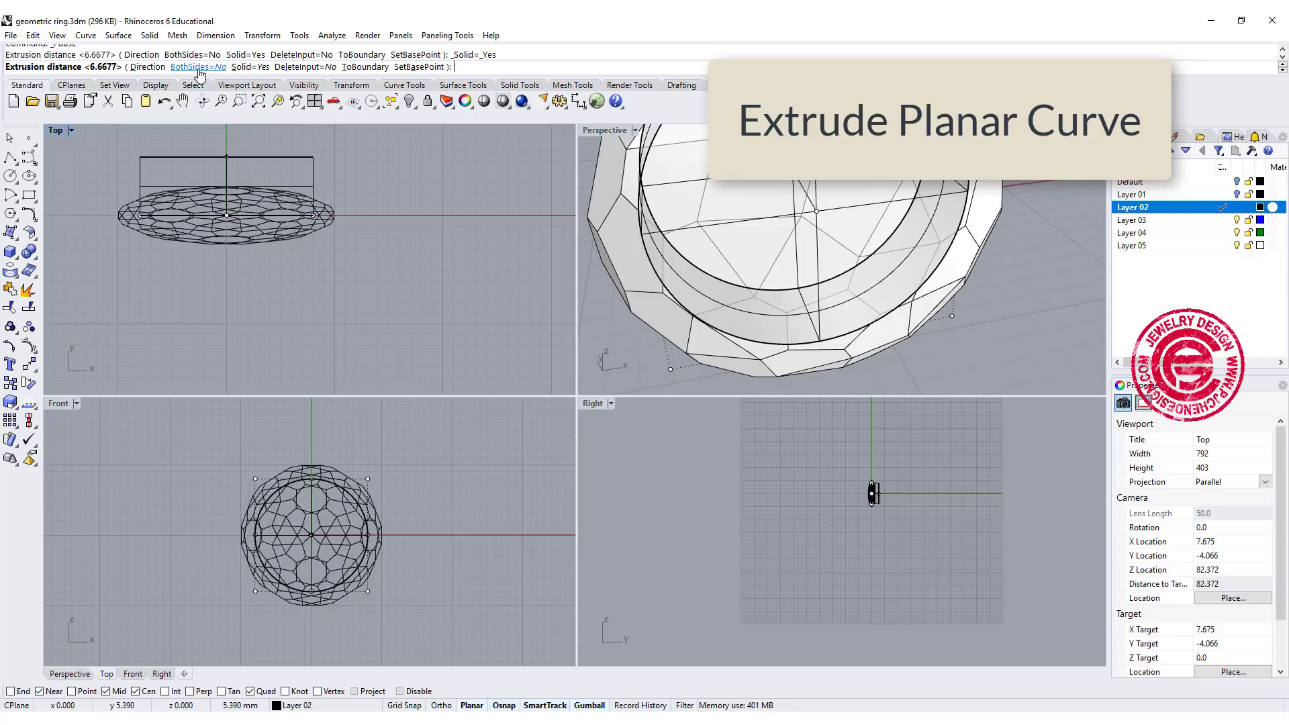
pyautogui.click(198, 67)
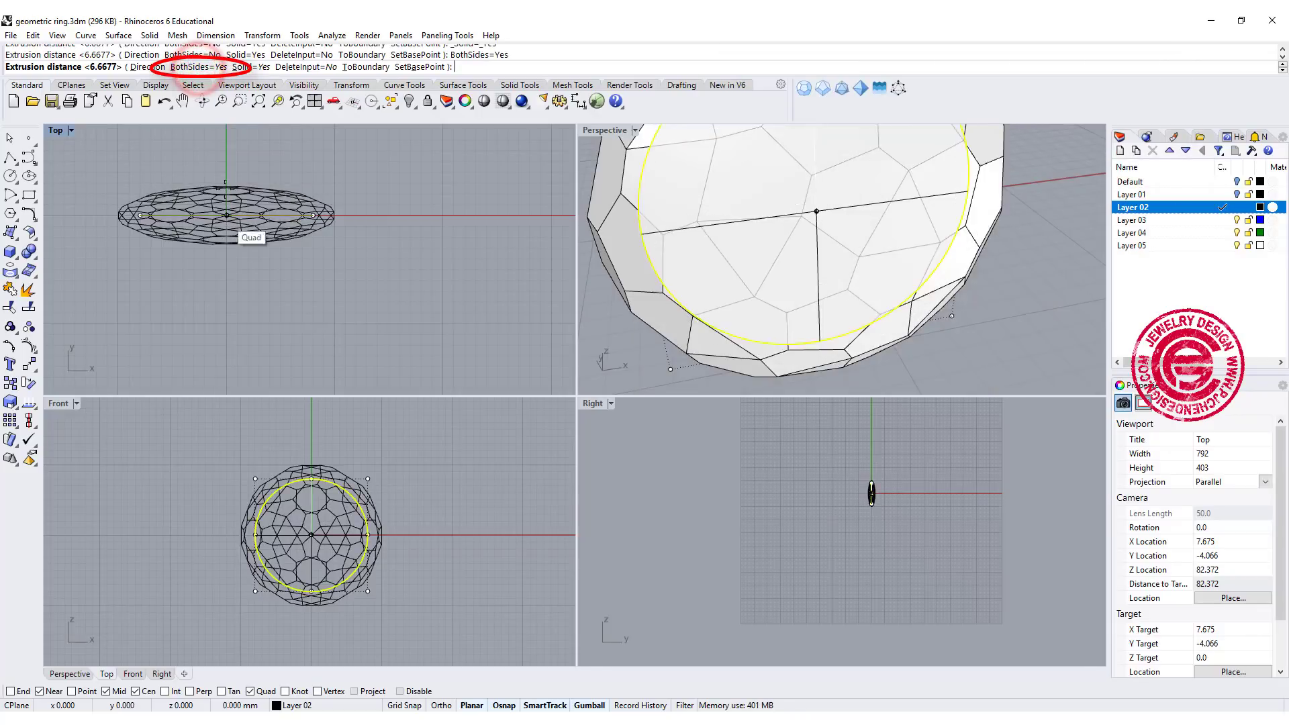
pyautogui.click(227, 158)
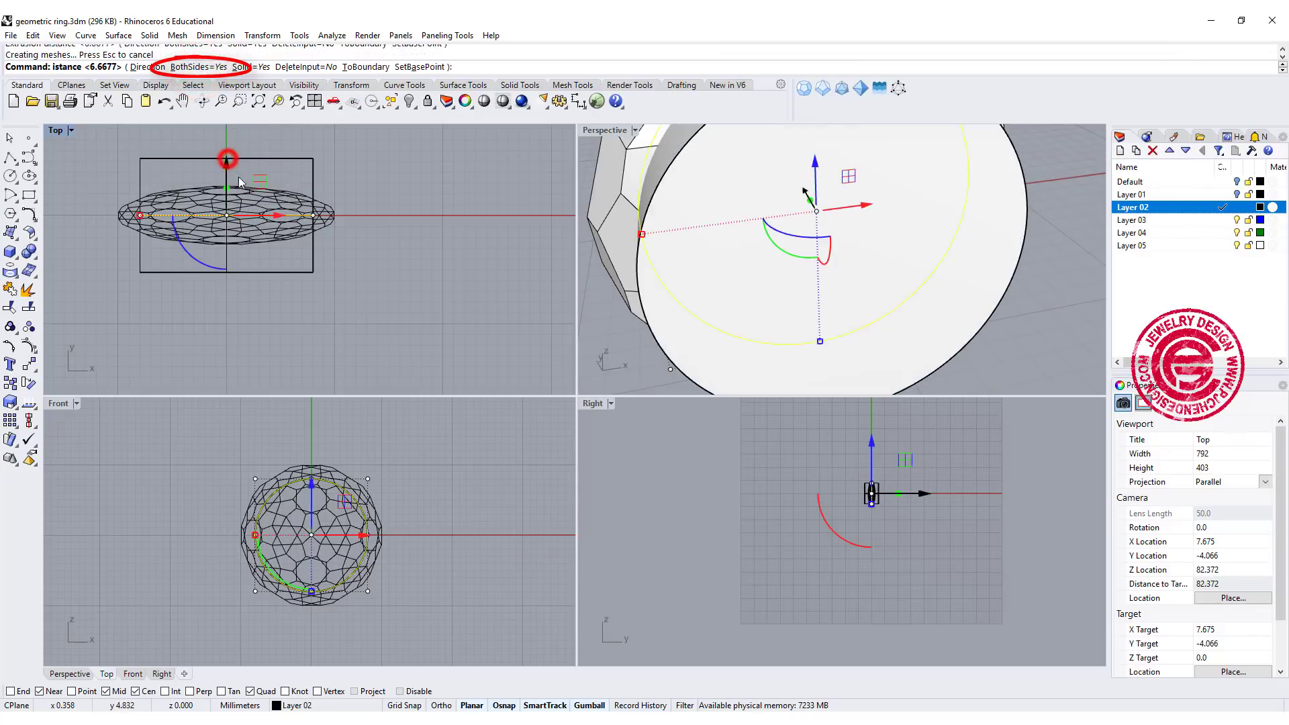
pyautogui.click(1034, 304)
# Step: Maximize Perspective, orbit the ring, and check the cylinder and mesh object types
pyautogui.doubleClick(611, 129)
pyautogui.scroll(-3, 558, 231)
pyautogui.moveTo(628, 299); pyautogui.dragTo(487, 225, button='right')
pyautogui.click(486, 225)
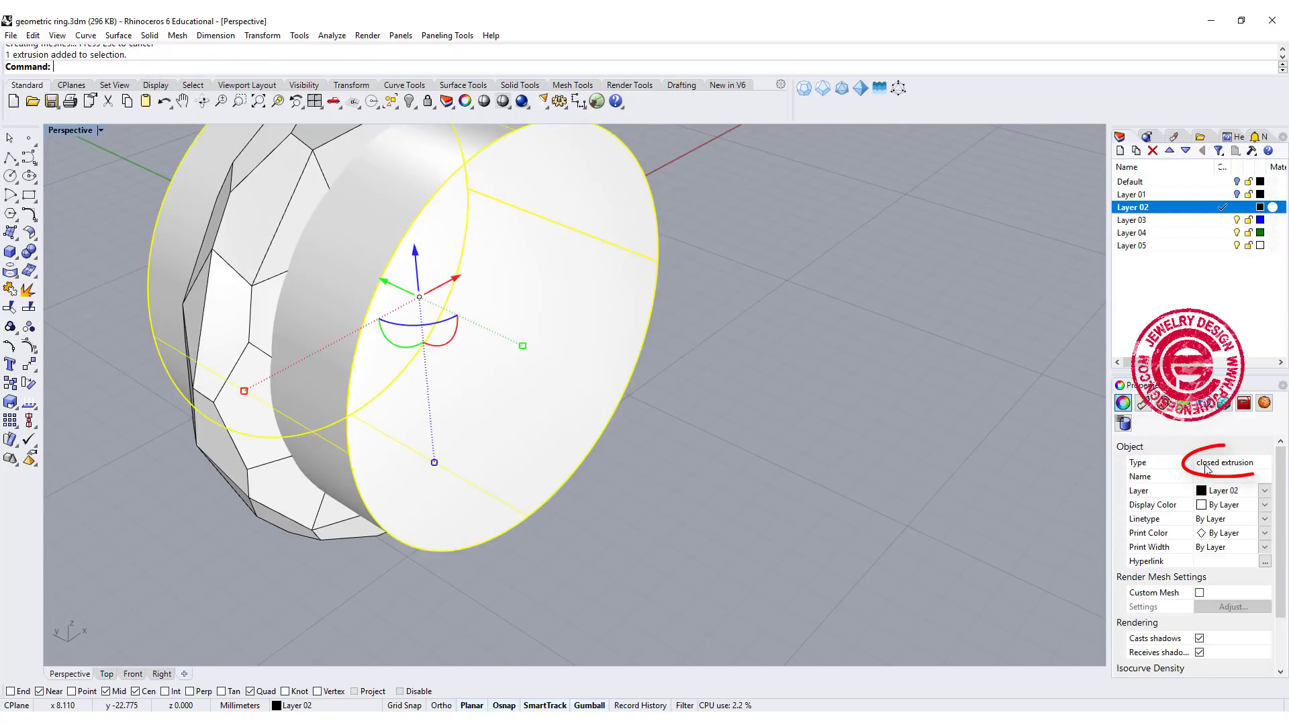
pyautogui.click(860, 366)
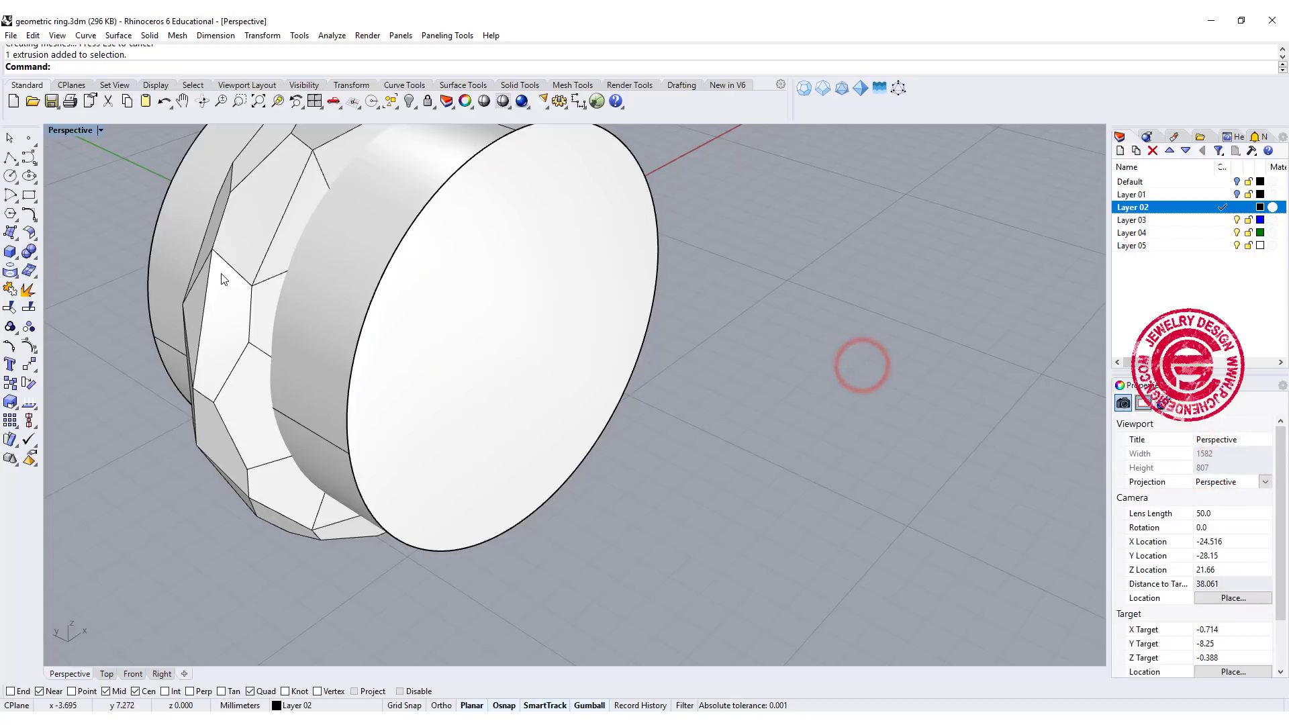
pyautogui.click(224, 270)
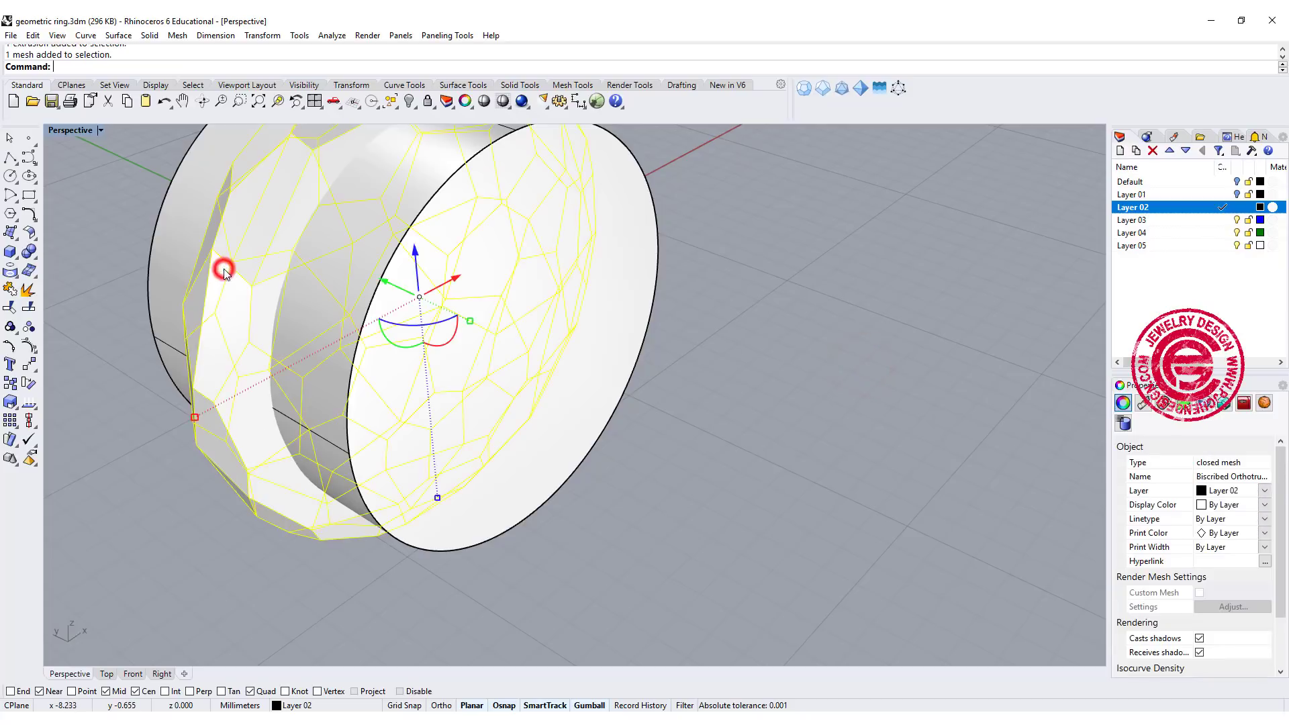
pyautogui.click(709, 369)
pyautogui.moveTo(709, 369)
pyautogui.mouseDown(button='right')
pyautogui.moveTo(538, 377)
pyautogui.moveTo(535, 340)
pyautogui.moveTo(524, 346)
pyautogui.mouseUp(button='right')
# Step: Convert the cylinder with Mesh from NURBS object at the More polygons density
pyautogui.click(474, 303)
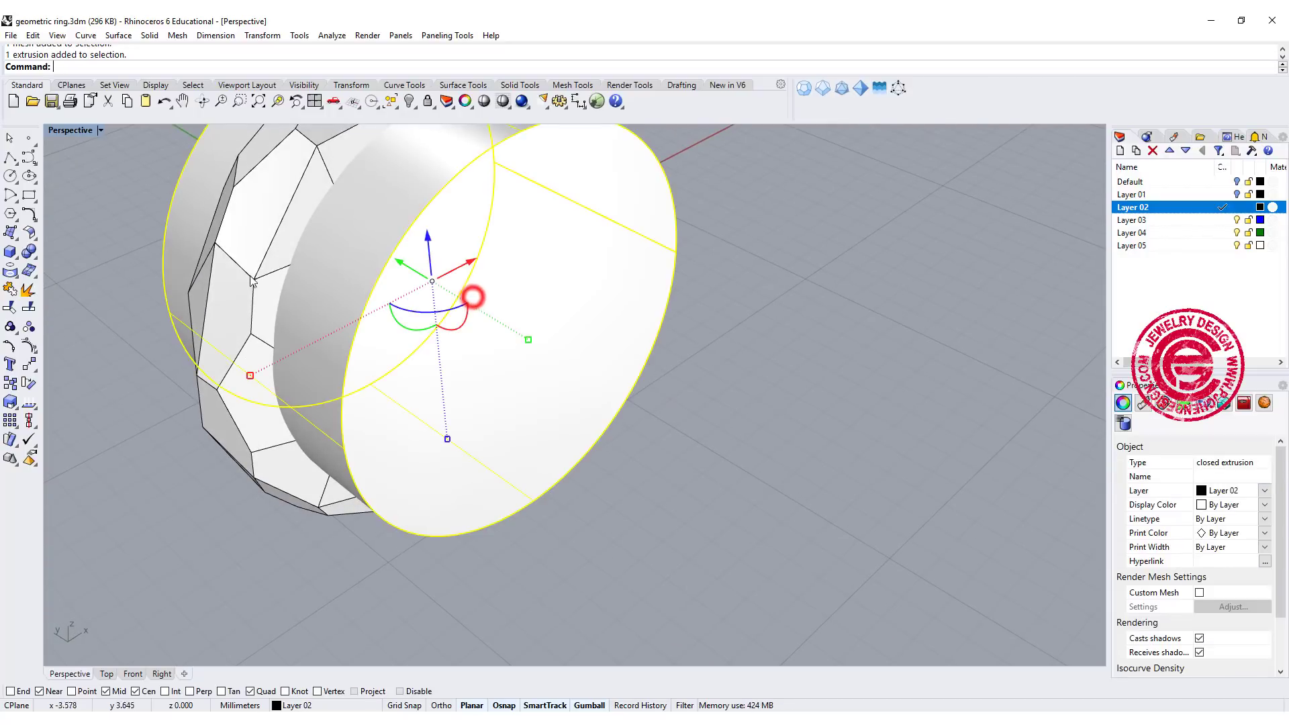
pyautogui.click(29, 271)
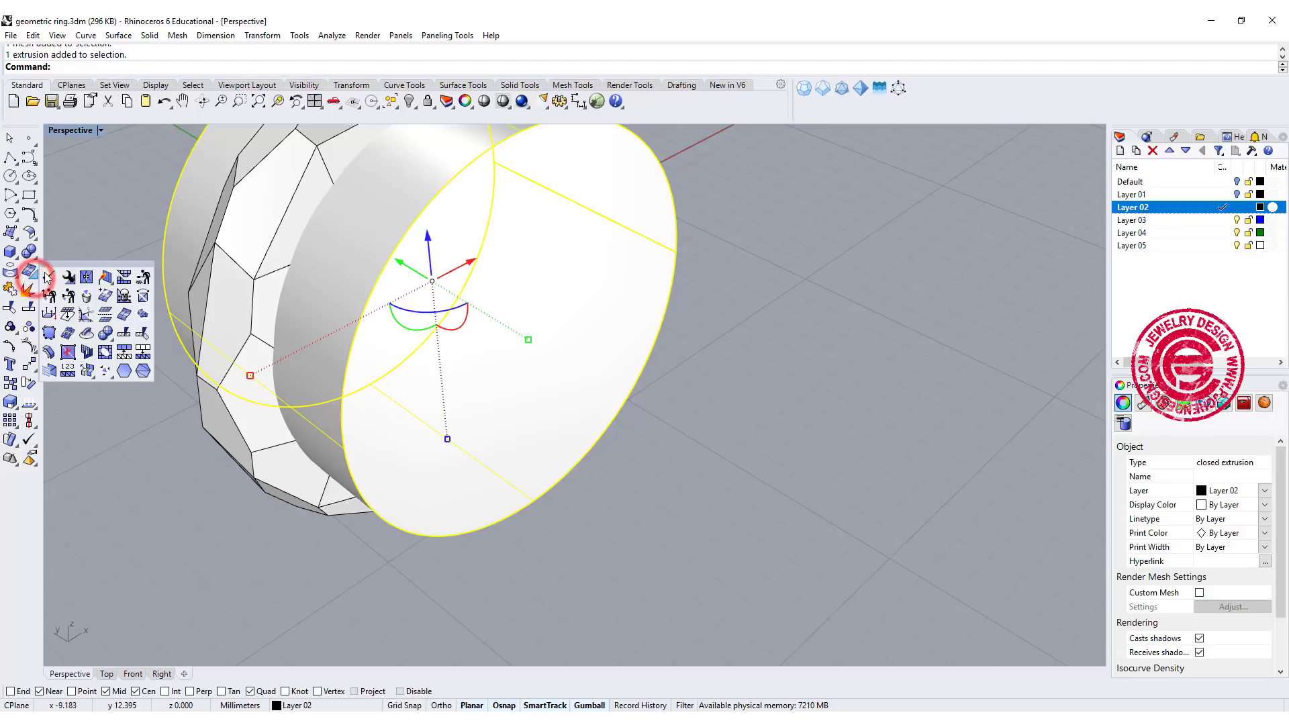
pyautogui.moveTo(50, 268); pyautogui.dragTo(73, 195)
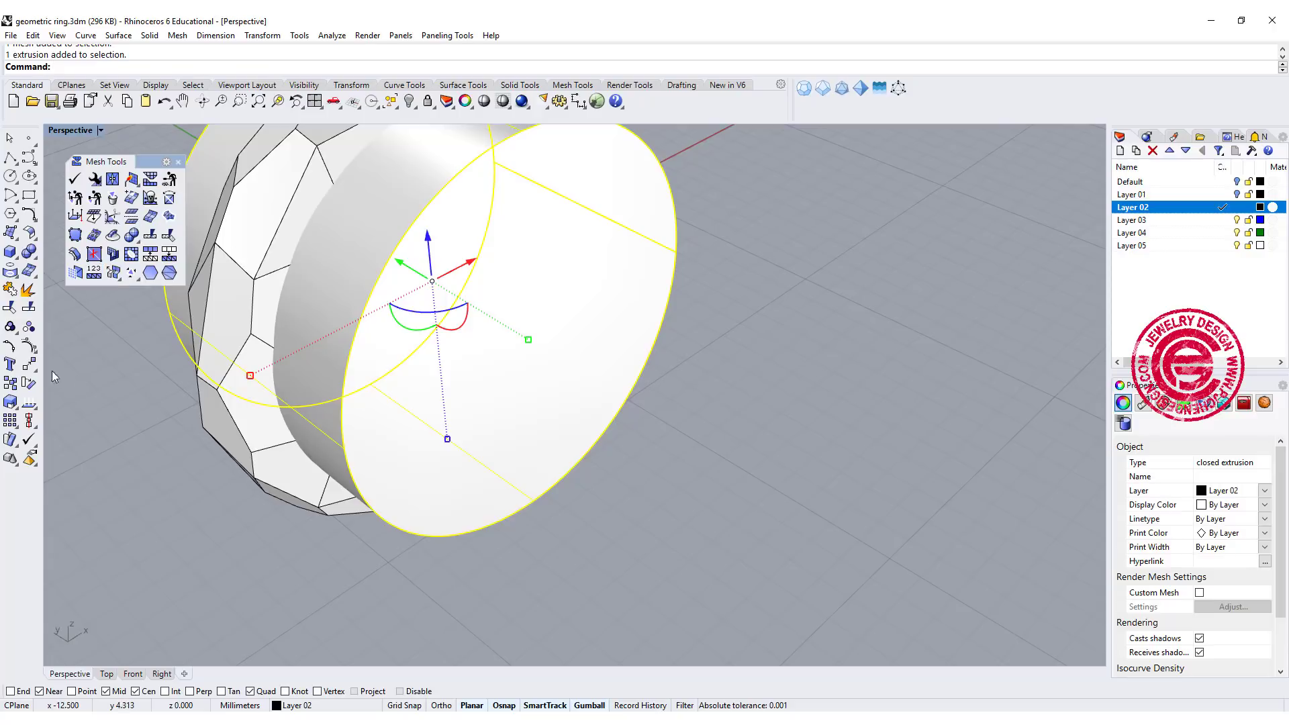
pyautogui.click(30, 271)
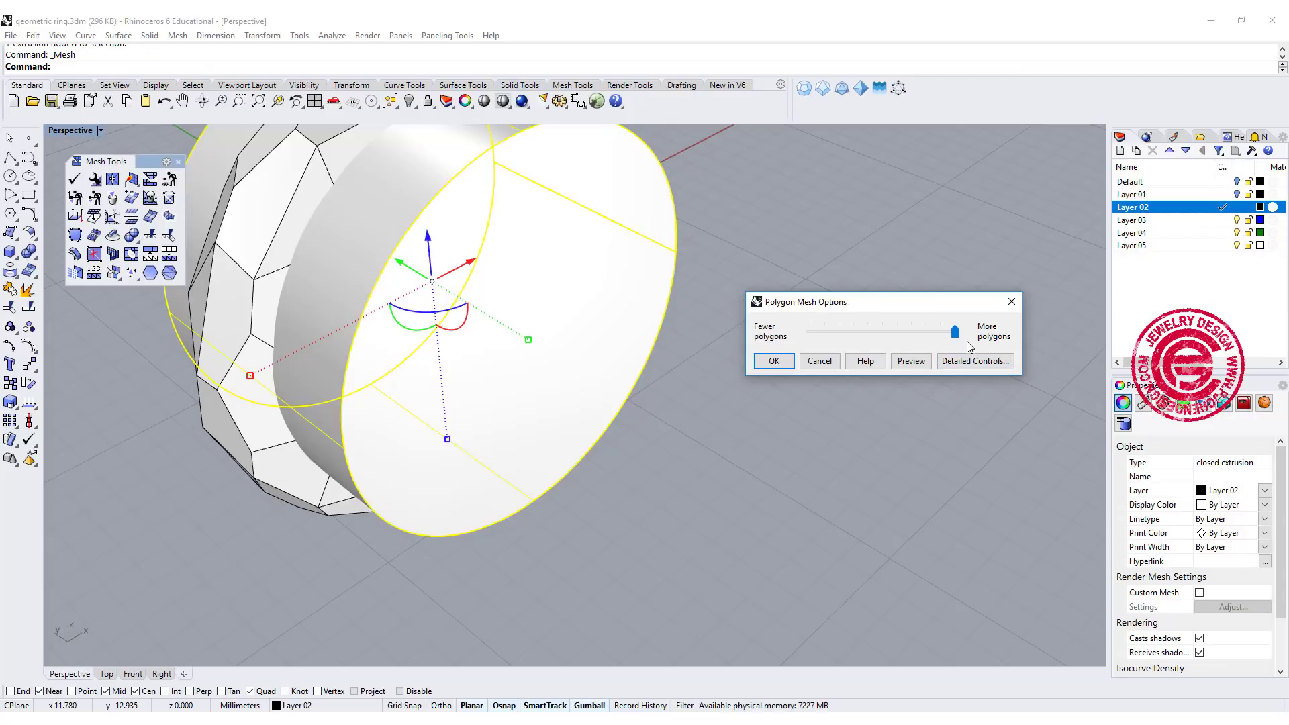
pyautogui.click(974, 363)
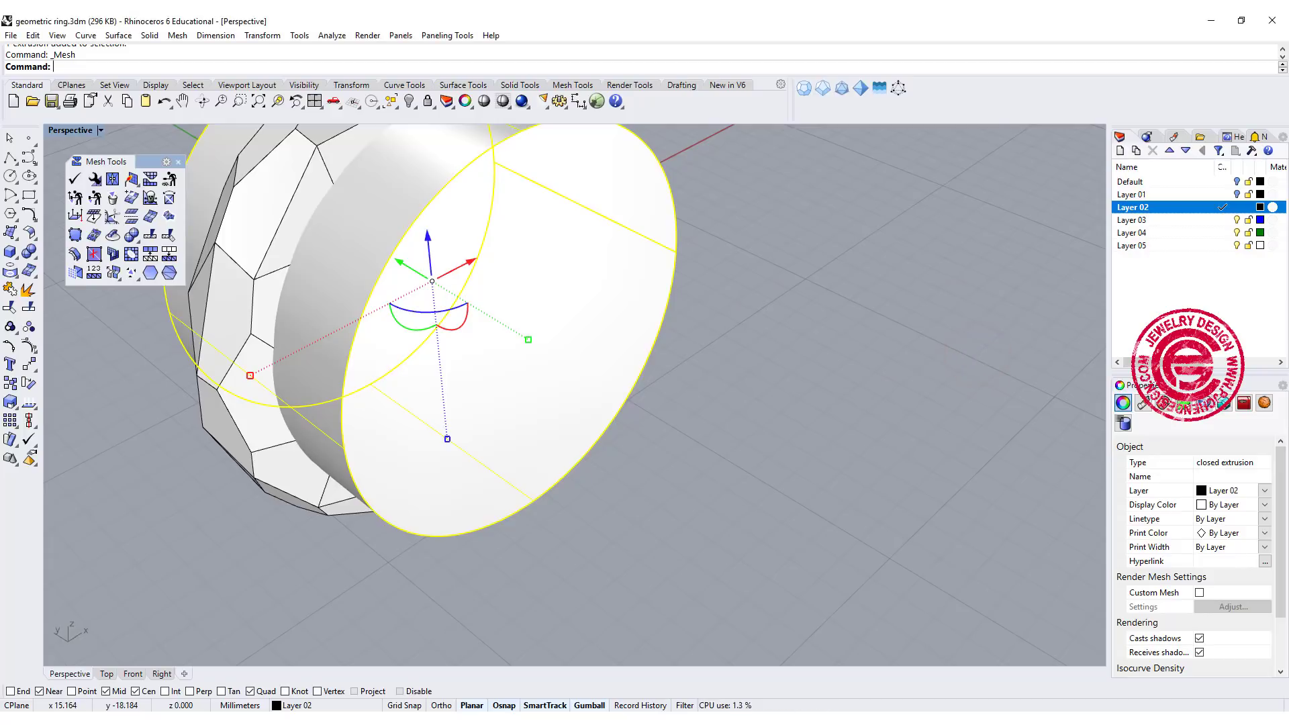
pyautogui.moveTo(1086, 198); pyautogui.dragTo(972, 200)
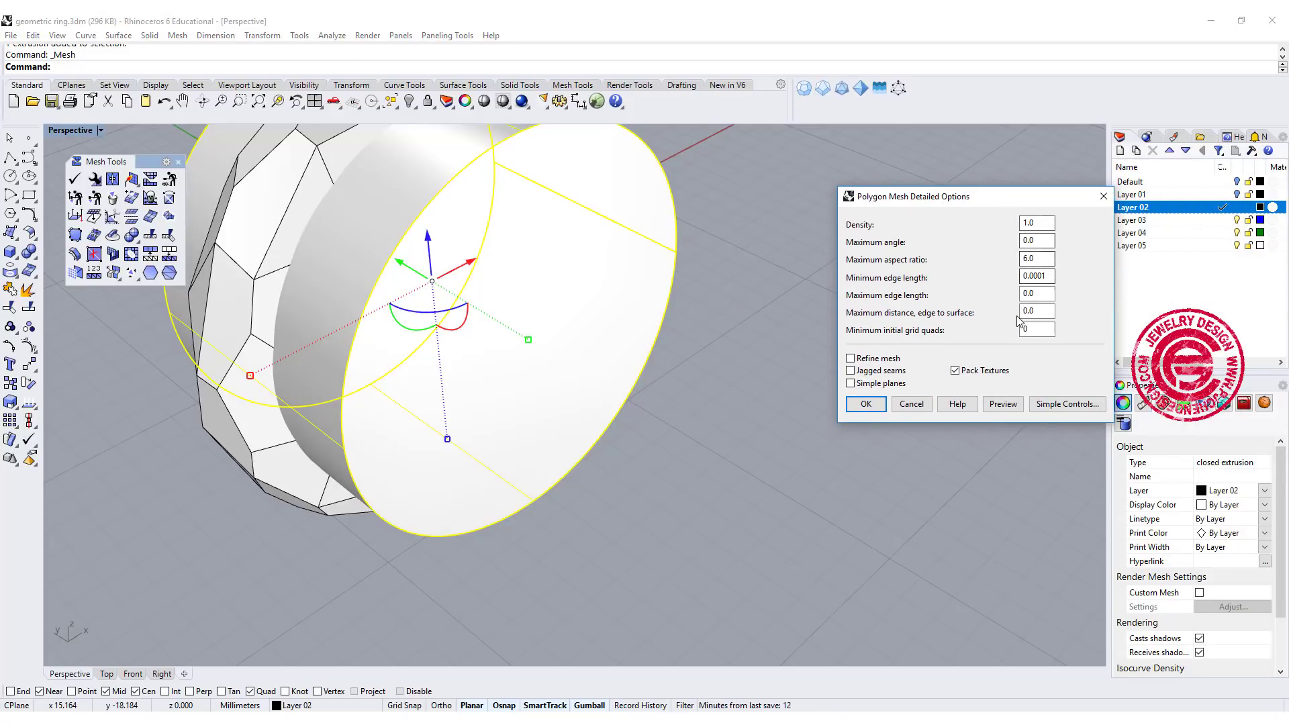
pyautogui.click(1048, 405)
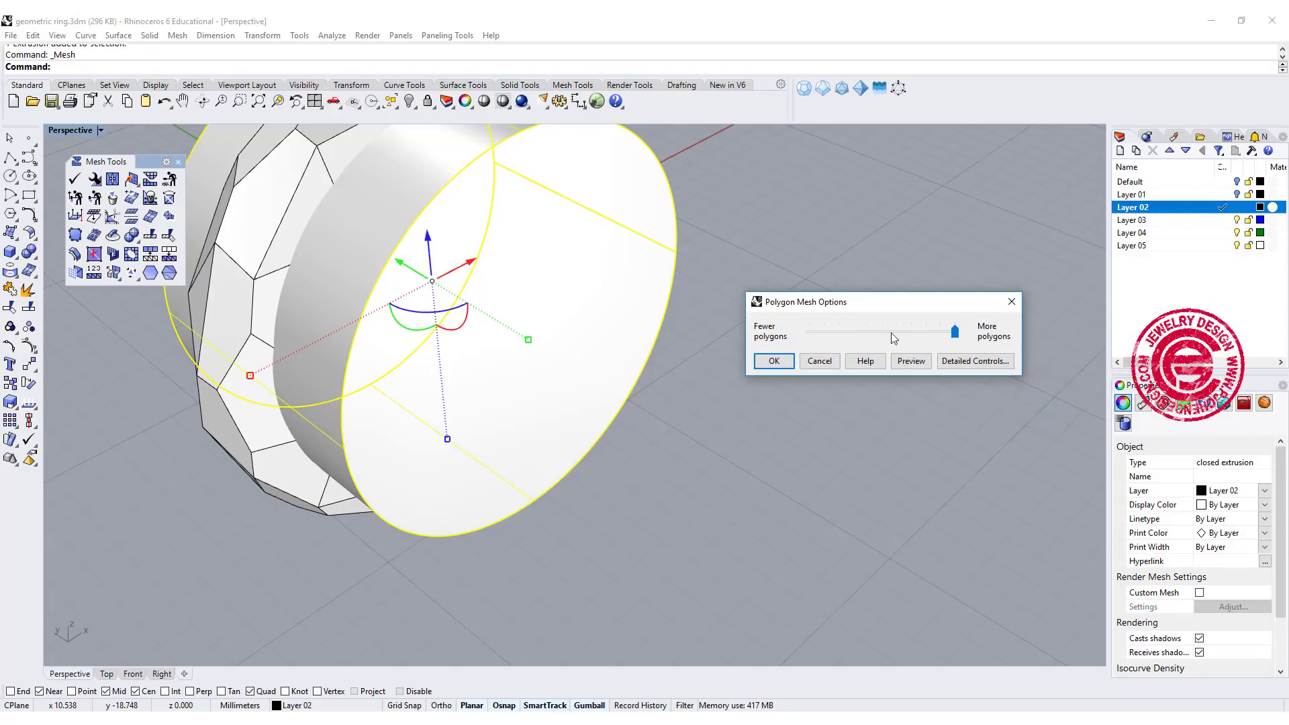
pyautogui.click(774, 360)
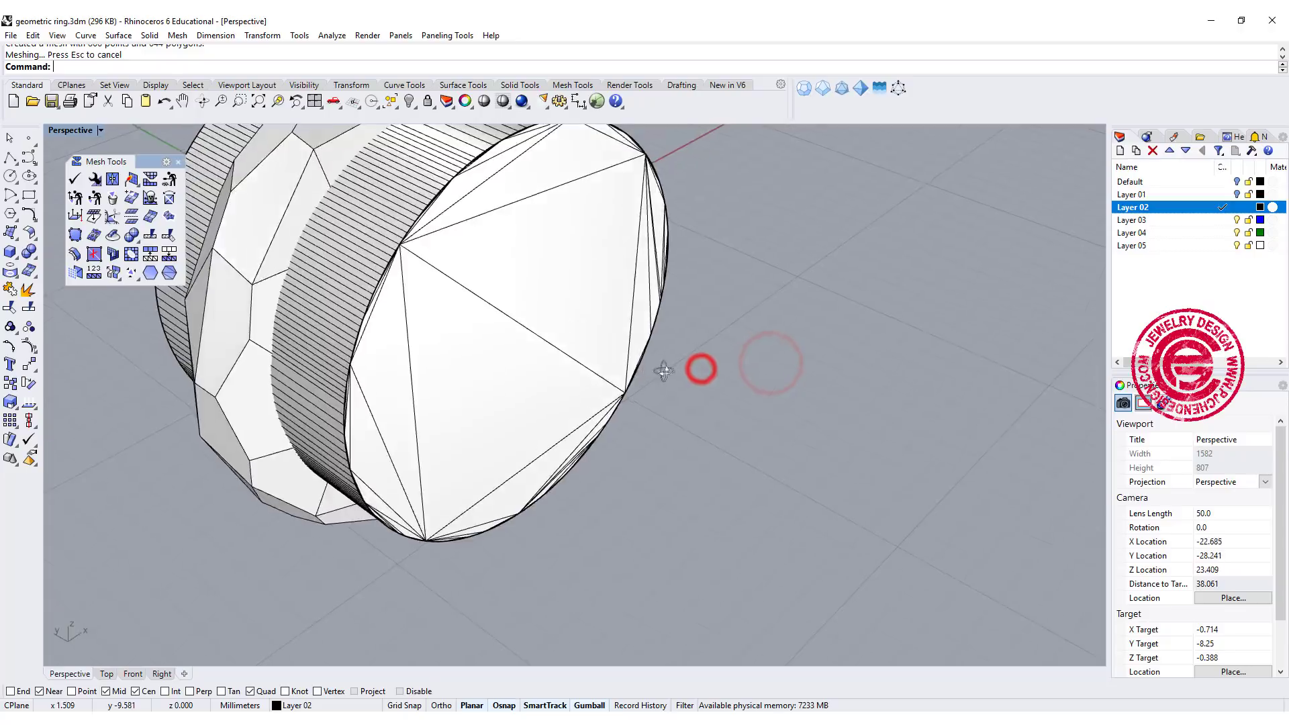
# Step: Float the Mesh Boolean palette and delete the original cylinder extrusion
pyautogui.click(28, 251)
pyautogui.moveTo(51, 248); pyautogui.dragTo(112, 321)
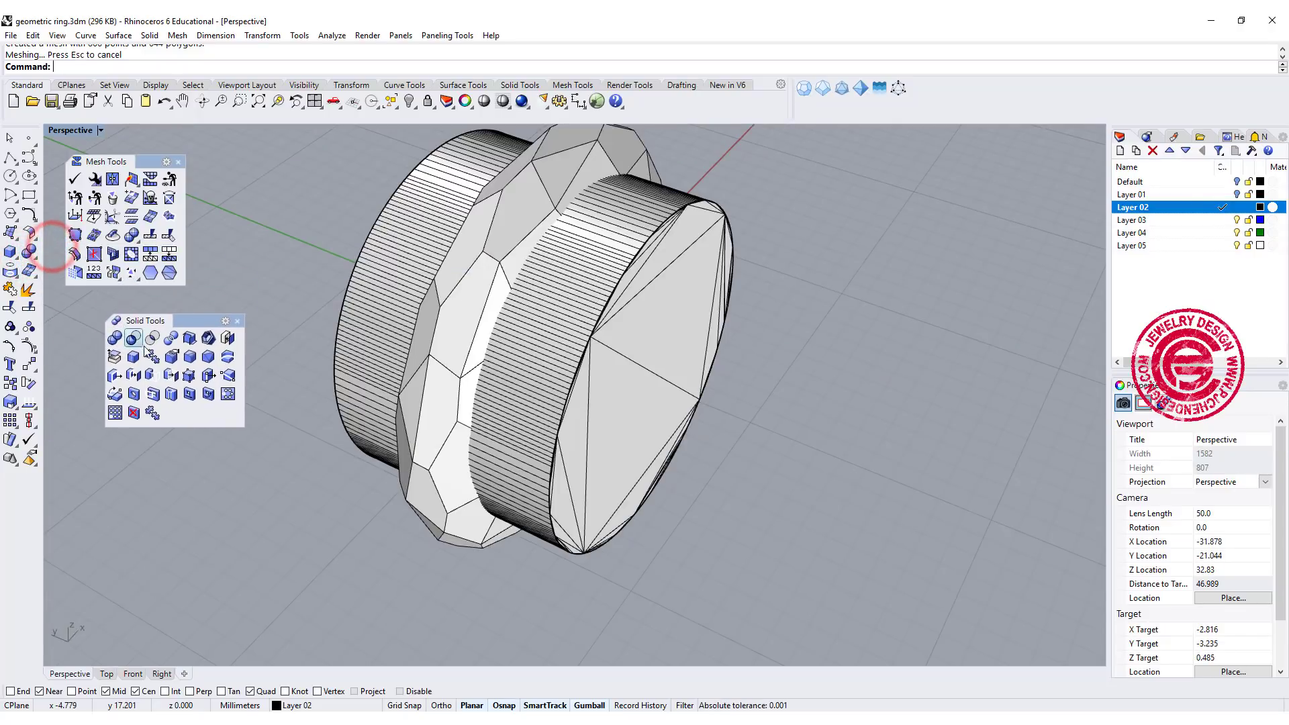
pyautogui.click(238, 320)
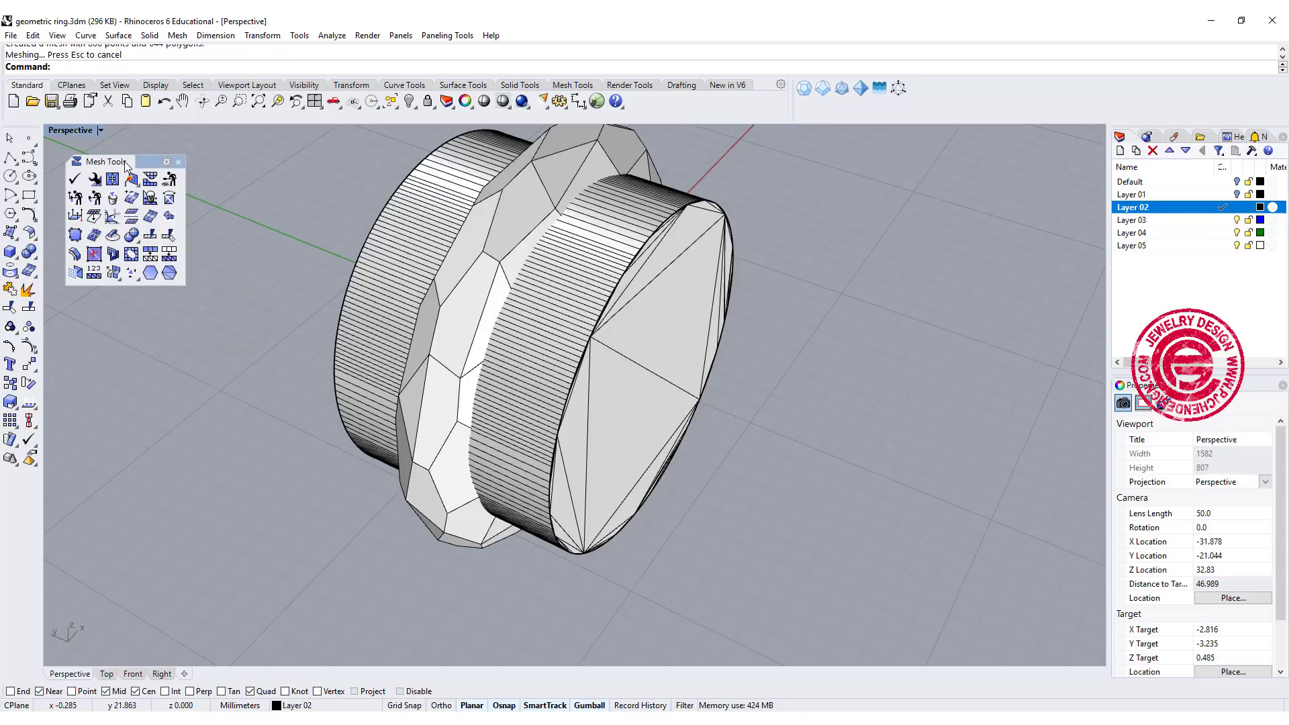
pyautogui.click(138, 238)
pyautogui.moveTo(271, 162); pyautogui.dragTo(242, 157)
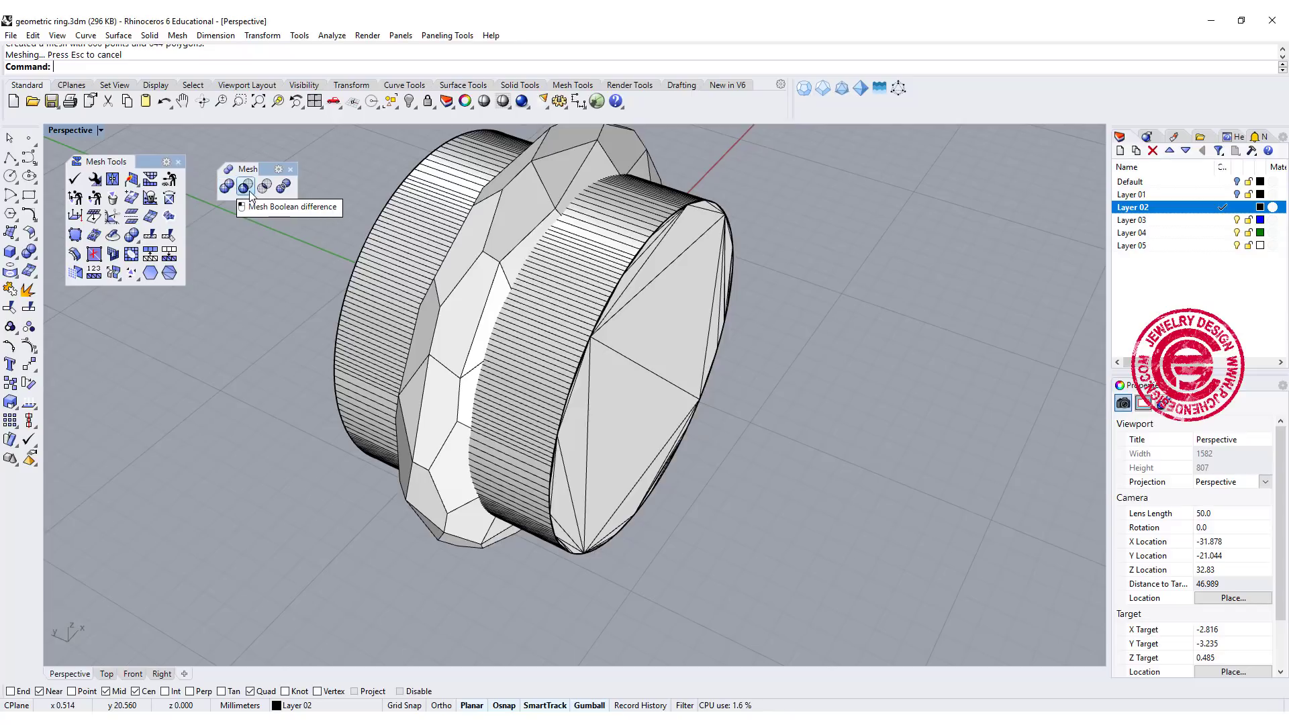
pyautogui.click(347, 383)
pyautogui.press('Delete')
pyautogui.moveTo(258, 352); pyautogui.dragTo(302, 332, button='right')
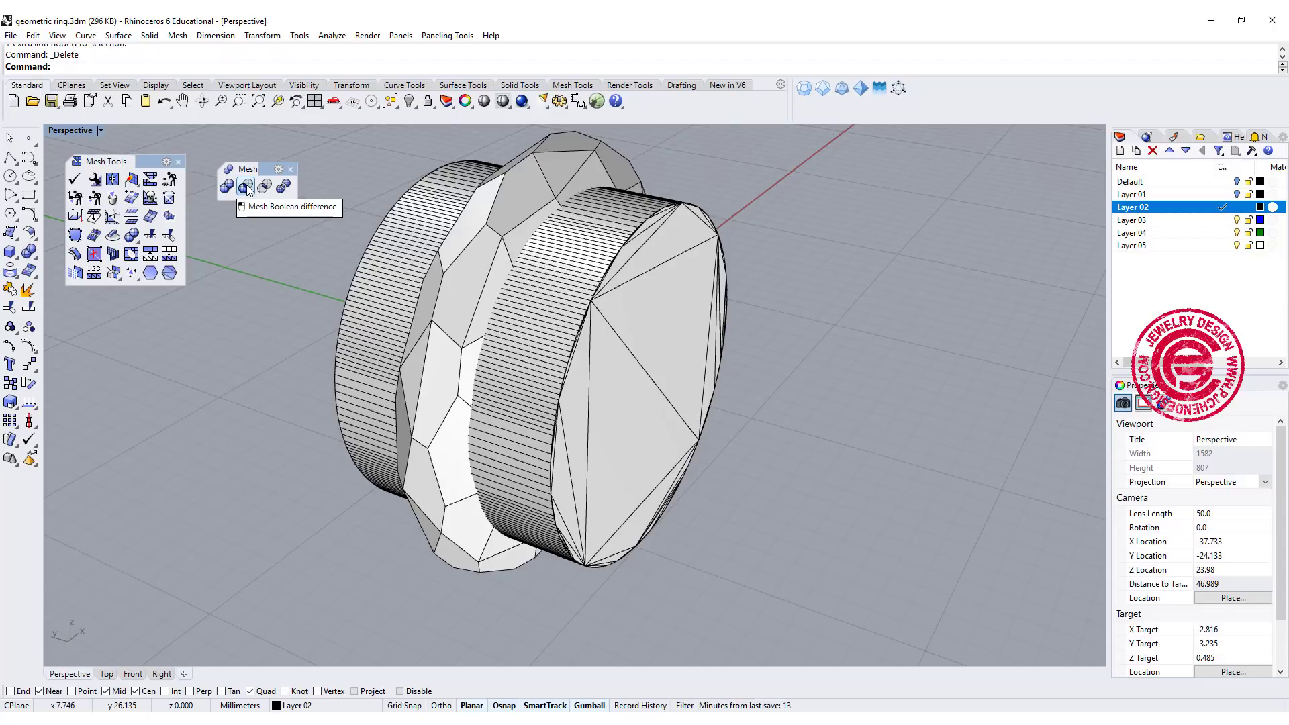
# Step: Boolean-difference the cylinder mesh from the faceted polyhedron and view the hollow ring from above
pyautogui.click(245, 187)
pyautogui.click(613, 155)
pyautogui.press('Return')
pyautogui.click(706, 250)
pyautogui.rightClick(730, 241)
pyautogui.moveTo(734, 238)
pyautogui.mouseDown(button='right')
pyautogui.moveTo(590, 358)
pyautogui.moveTo(625, 332)
pyautogui.mouseUp(button='right')
# Step: Shade the faceted ring in Rendered mode and orbit through upright and tilted views
pyautogui.click(95, 129)
pyautogui.click(92, 193)
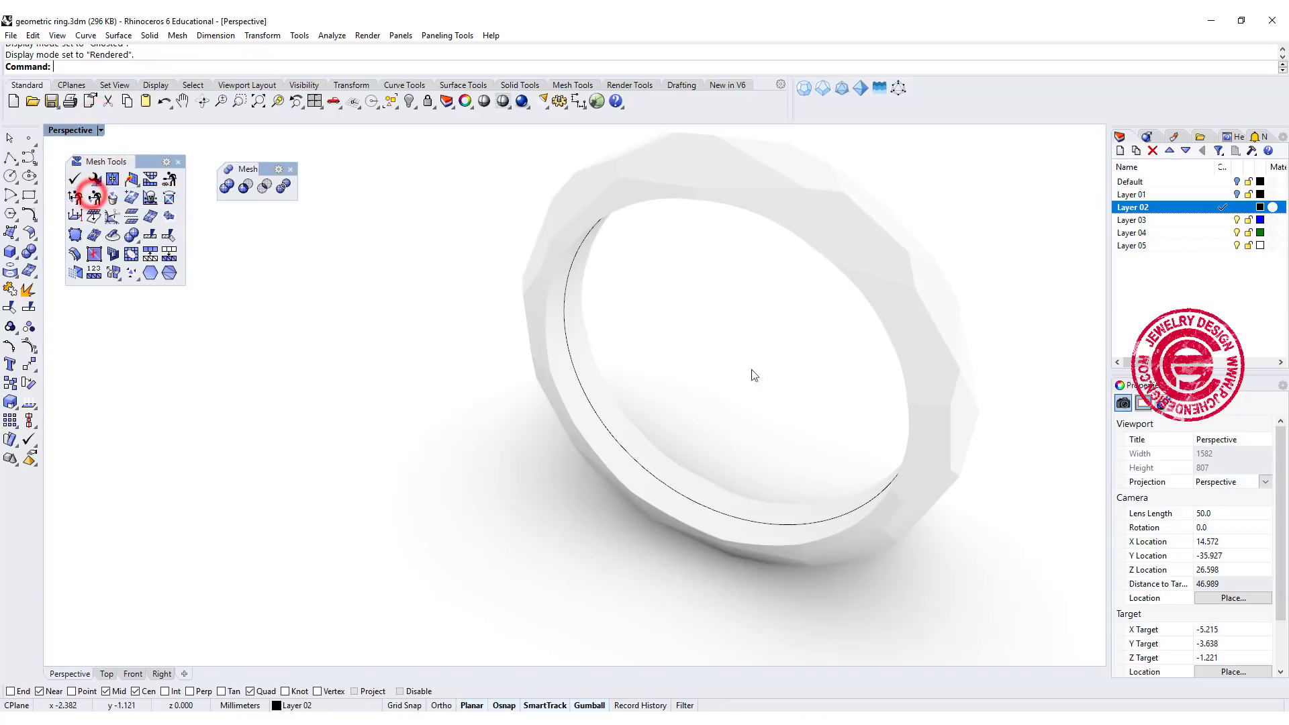
pyautogui.moveTo(786, 377)
pyautogui.mouseDown(button='right')
pyautogui.moveTo(643, 279)
pyautogui.moveTo(888, 362)
pyautogui.moveTo(900, 278)
pyautogui.moveTo(742, 296)
pyautogui.moveTo(808, 289)
pyautogui.mouseUp(button='right')
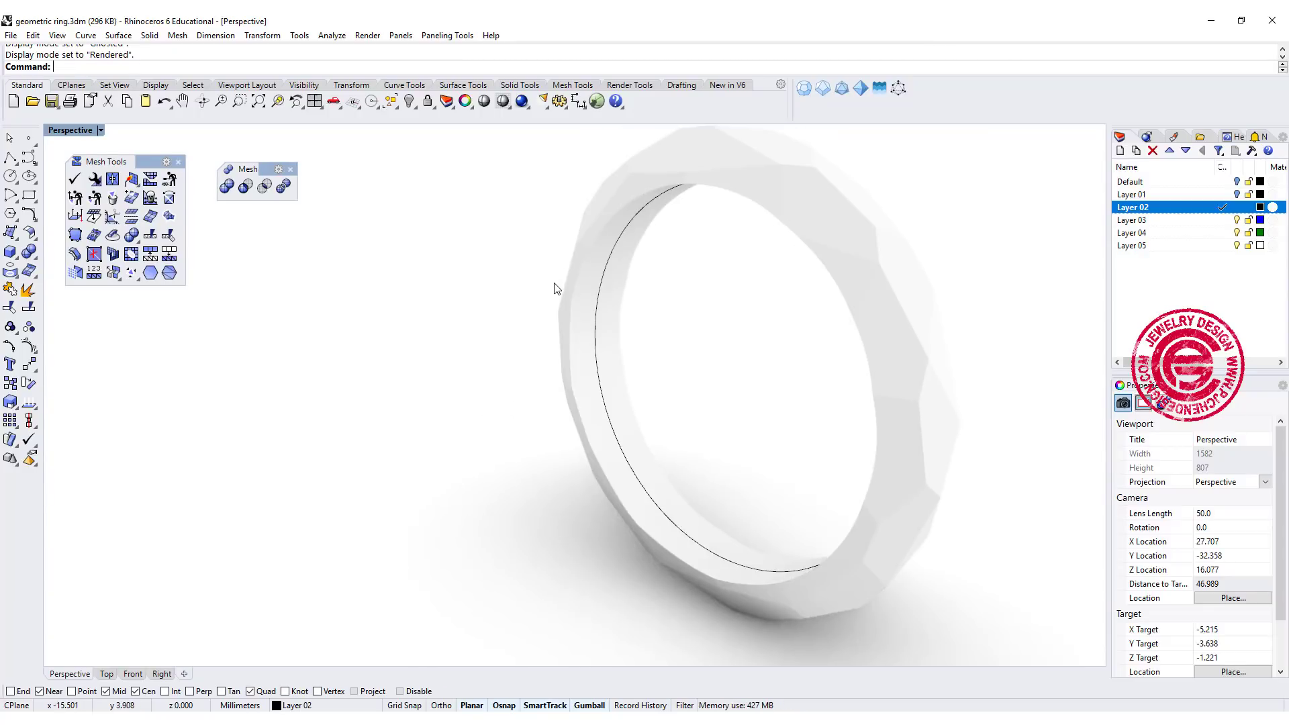
pyautogui.moveTo(705, 304)
pyautogui.mouseDown(button='right')
pyautogui.moveTo(772, 283)
pyautogui.moveTo(772, 359)
pyautogui.moveTo(716, 397)
pyautogui.moveTo(589, 354)
pyautogui.moveTo(520, 305)
pyautogui.moveTo(535, 279)
pyautogui.moveTo(695, 405)
pyautogui.mouseUp(button='right')
pyautogui.moveTo(453, 312)
pyautogui.mouseDown(button='right')
pyautogui.moveTo(520, 372)
pyautogui.moveTo(705, 371)
pyautogui.moveTo(777, 397)
pyautogui.moveTo(803, 481)
pyautogui.moveTo(848, 379)
pyautogui.moveTo(844, 328)
pyautogui.moveTo(614, 455)
pyautogui.moveTo(645, 431)
pyautogui.moveTo(821, 402)
pyautogui.moveTo(700, 394)
pyautogui.moveTo(612, 456)
pyautogui.mouseUp(button='right')
pyautogui.scroll(3, 627, 405)
pyautogui.moveTo(656, 383); pyautogui.dragTo(673, 368, button='right')
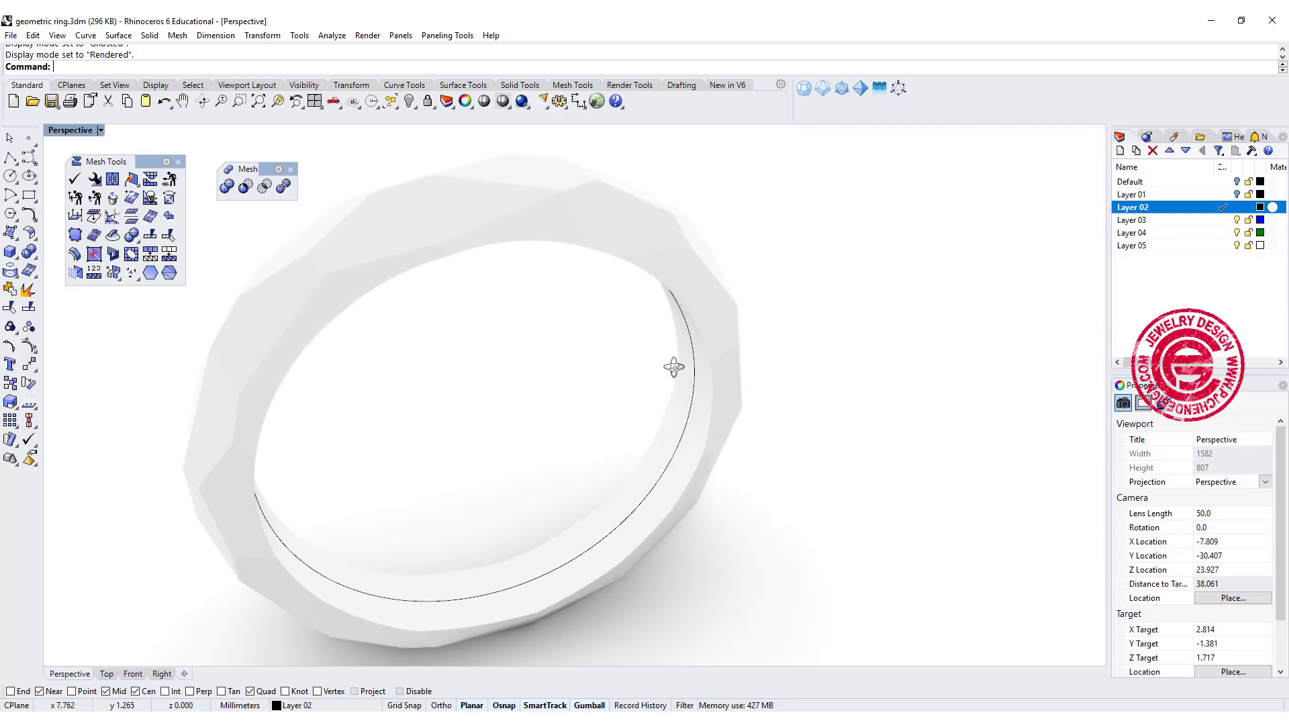
# Step: Select and hide the faceted ring with Ctrl+H, then orbit around the bubbly ring
pyautogui.click(674, 368)
pyautogui.hotkey('ctrl', 'h')
pyautogui.moveTo(857, 365)
pyautogui.mouseDown(button='right')
pyautogui.moveTo(921, 317)
pyautogui.moveTo(876, 322)
pyautogui.moveTo(777, 455)
pyautogui.moveTo(935, 373)
pyautogui.moveTo(964, 418)
pyautogui.moveTo(941, 474)
pyautogui.moveTo(892, 486)
pyautogui.moveTo(877, 461)
pyautogui.moveTo(900, 454)
pyautogui.moveTo(795, 507)
pyautogui.moveTo(851, 455)
pyautogui.mouseUp(button='right')
pyautogui.scroll(3, 777, 455)
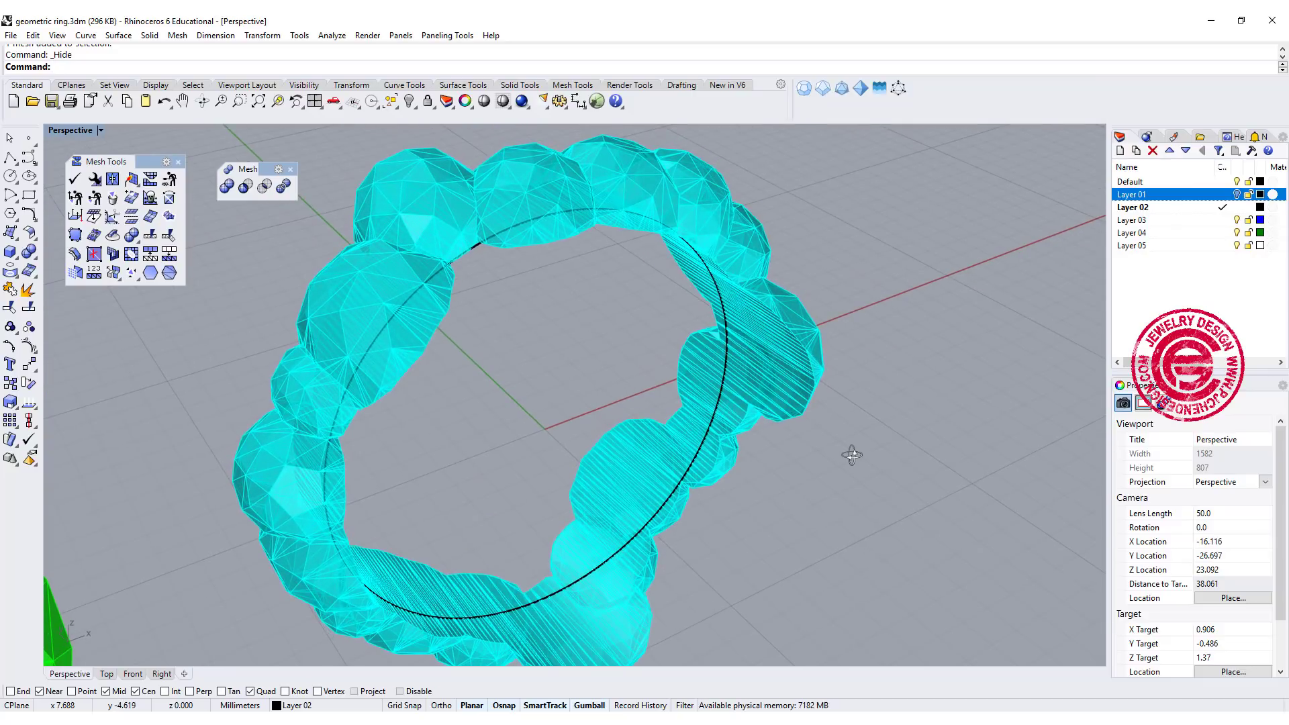
# Step: Preview the bubbly ring in Rendered mode, orbiting in closer
pyautogui.click(100, 130)
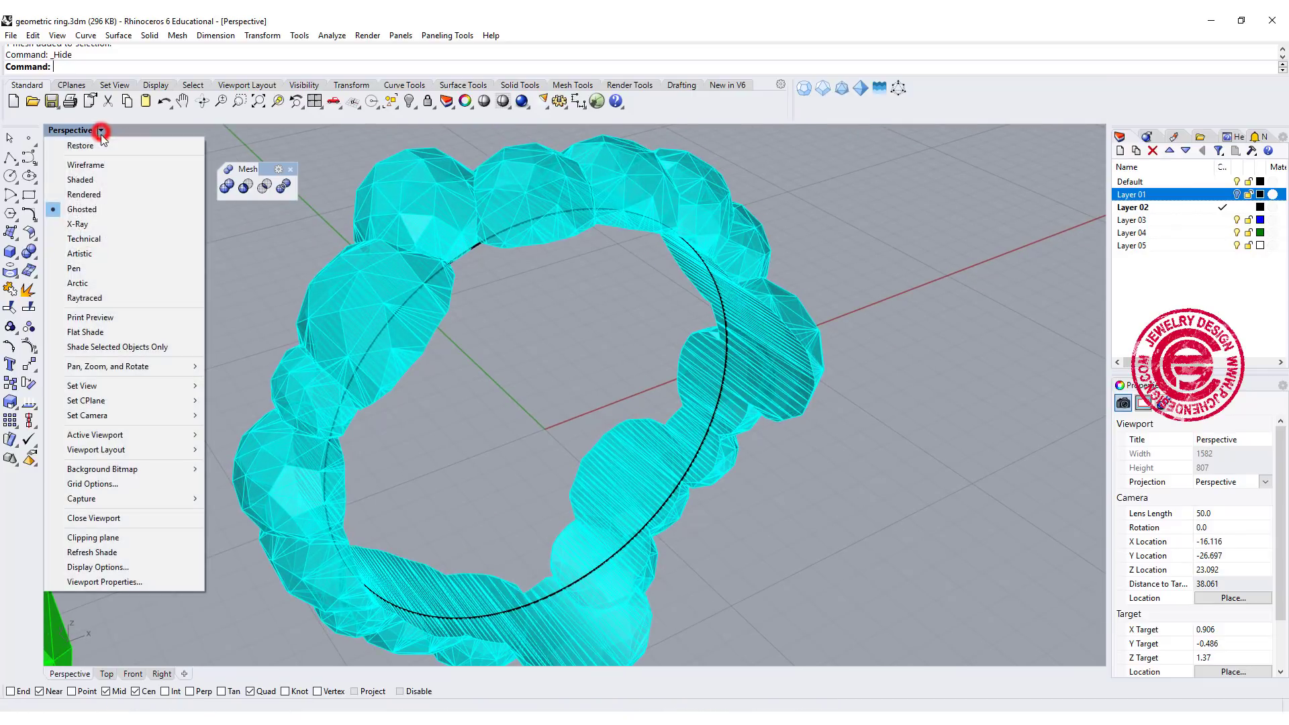
pyautogui.click(105, 194)
pyautogui.moveTo(594, 423)
pyautogui.mouseDown(button='right')
pyautogui.moveTo(706, 365)
pyautogui.moveTo(638, 372)
pyautogui.moveTo(535, 453)
pyautogui.mouseUp(button='right')
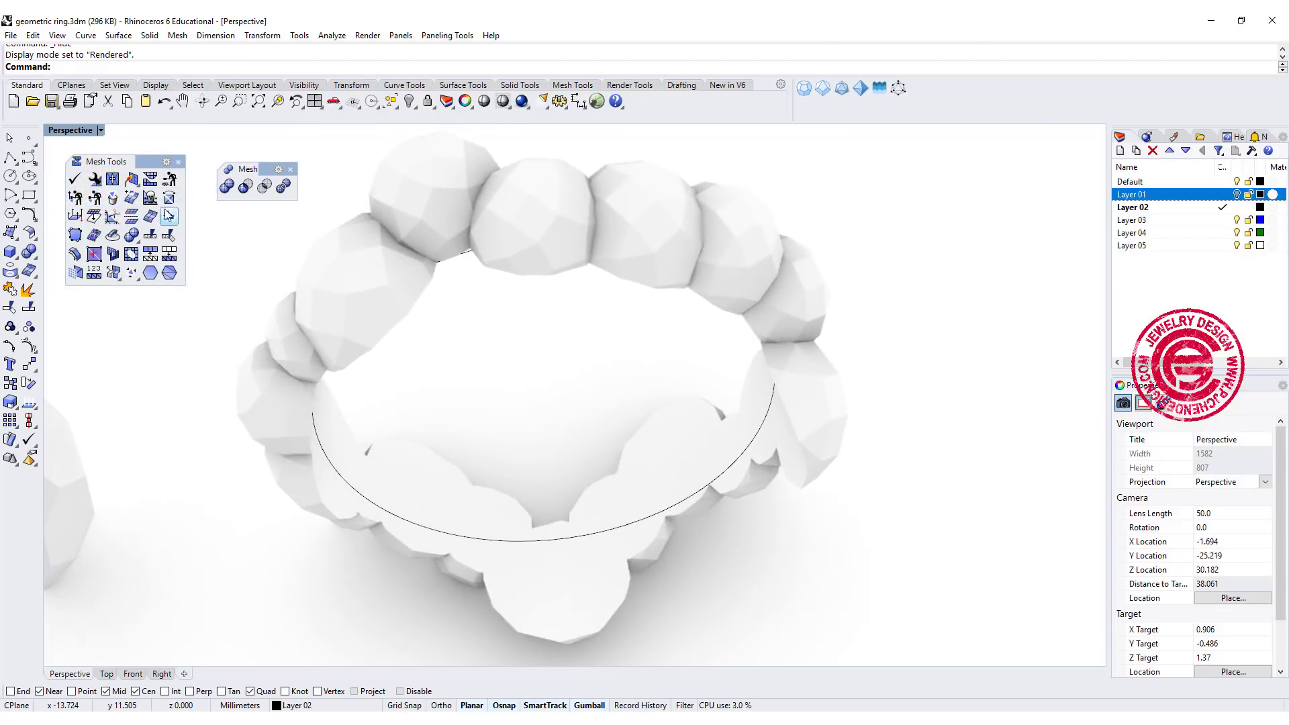
# Step: Return to Ghosted shading, make Layer 01 current and turn off Layer 02
pyautogui.click(100, 129)
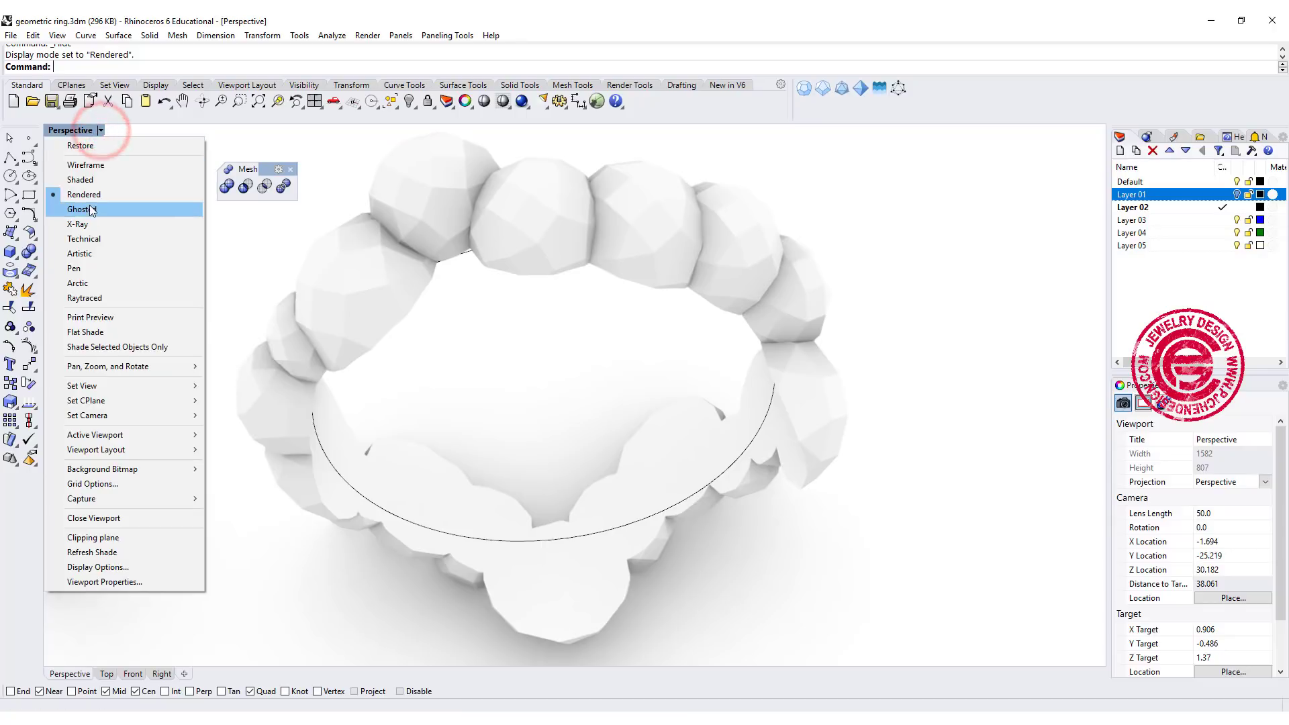
pyautogui.click(89, 209)
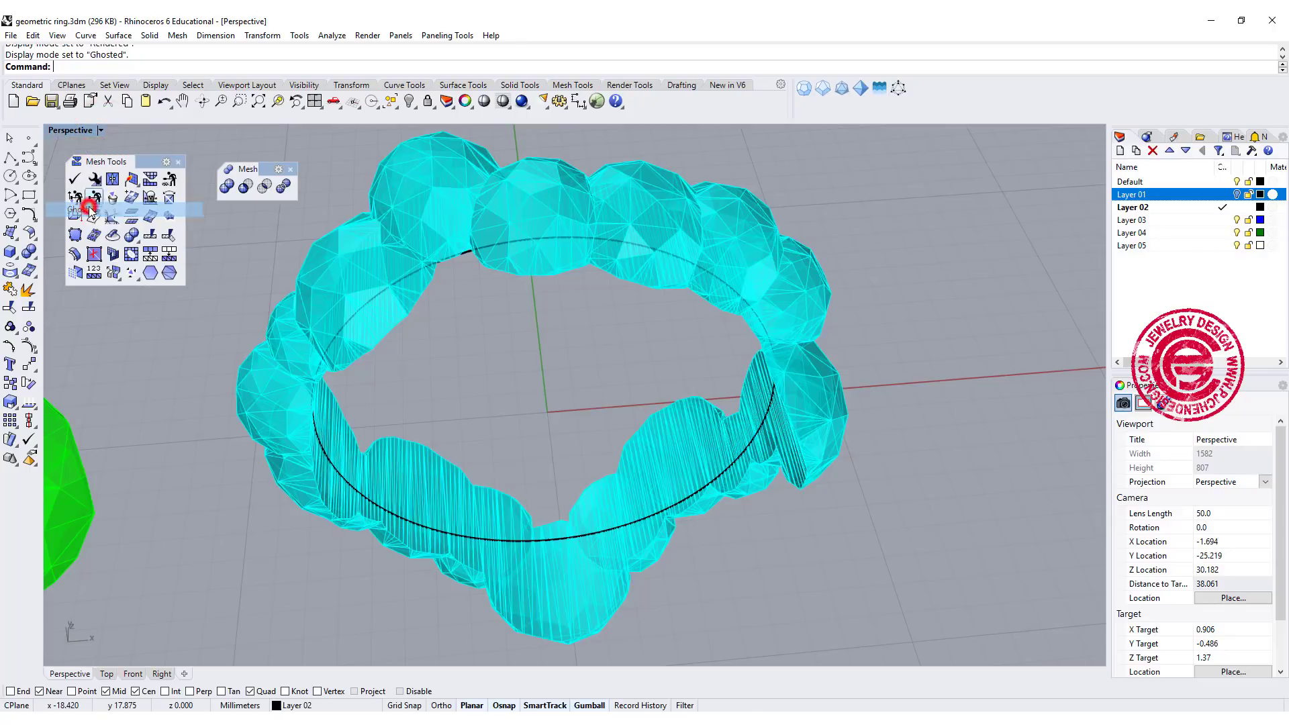
pyautogui.click(1222, 195)
pyautogui.click(1237, 207)
pyautogui.moveTo(776, 436)
pyautogui.mouseDown(button='right')
pyautogui.moveTo(663, 377)
pyautogui.moveTo(706, 409)
pyautogui.mouseUp(button='right')
# Step: Select the Biscribed Orthokis… polyhedron mesh on Layer 01 and orbit around the collection
pyautogui.click(447, 516)
pyautogui.moveTo(447, 516)
pyautogui.mouseDown(button='right')
pyautogui.moveTo(557, 491)
pyautogui.moveTo(526, 434)
pyautogui.mouseUp(button='right')
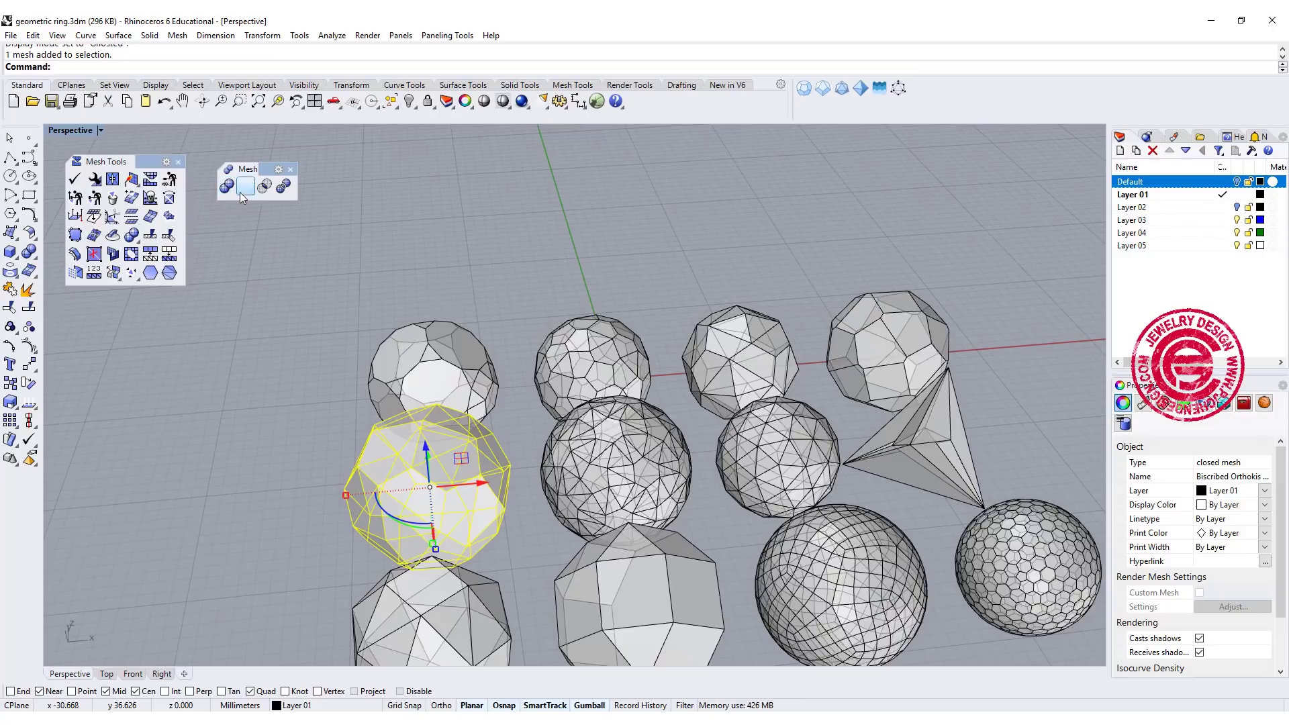
pyautogui.moveTo(446, 460); pyautogui.dragTo(472, 435, button='right')
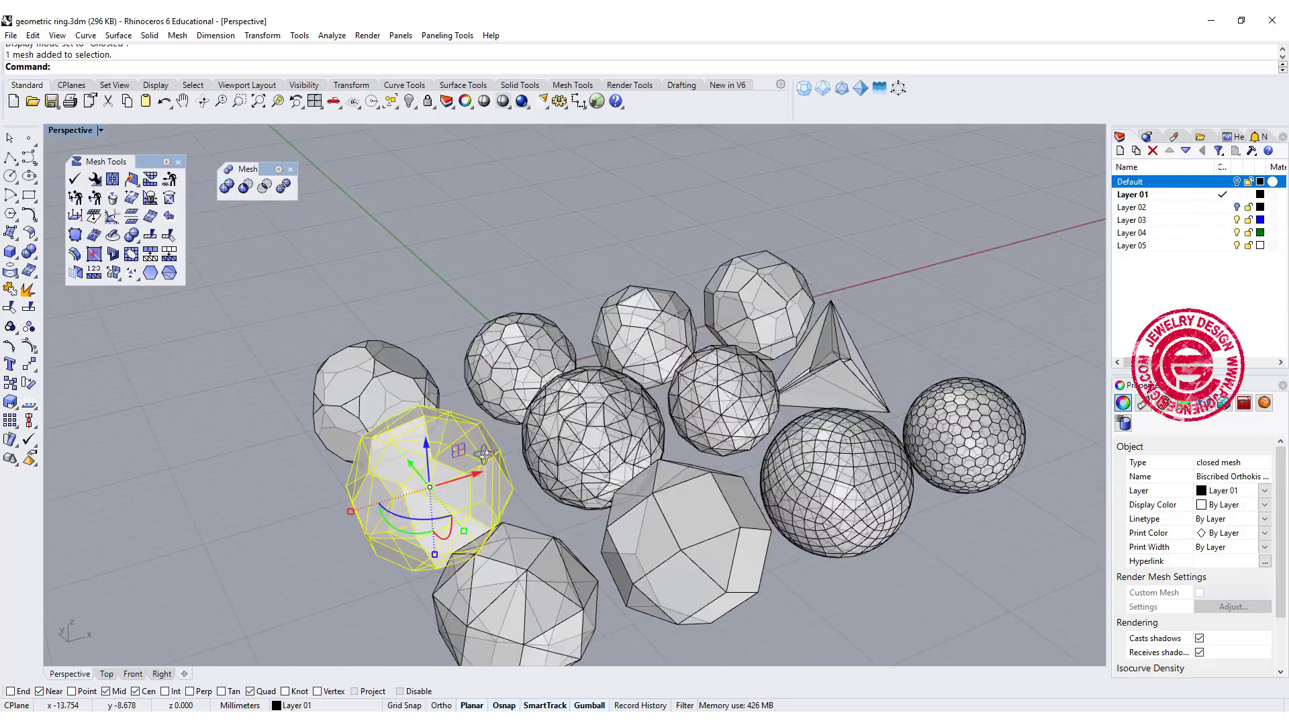
pyautogui.scroll(-2, 482, 456)
pyautogui.scroll(-2, 491, 359)
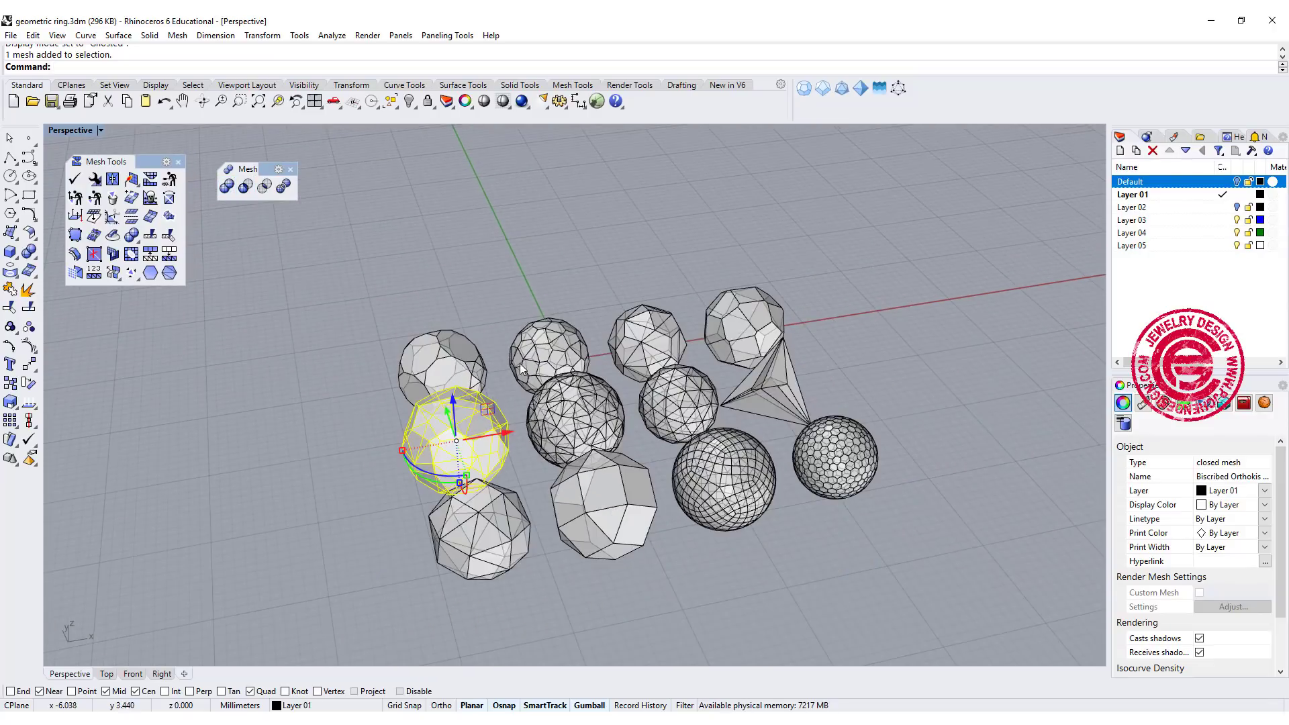